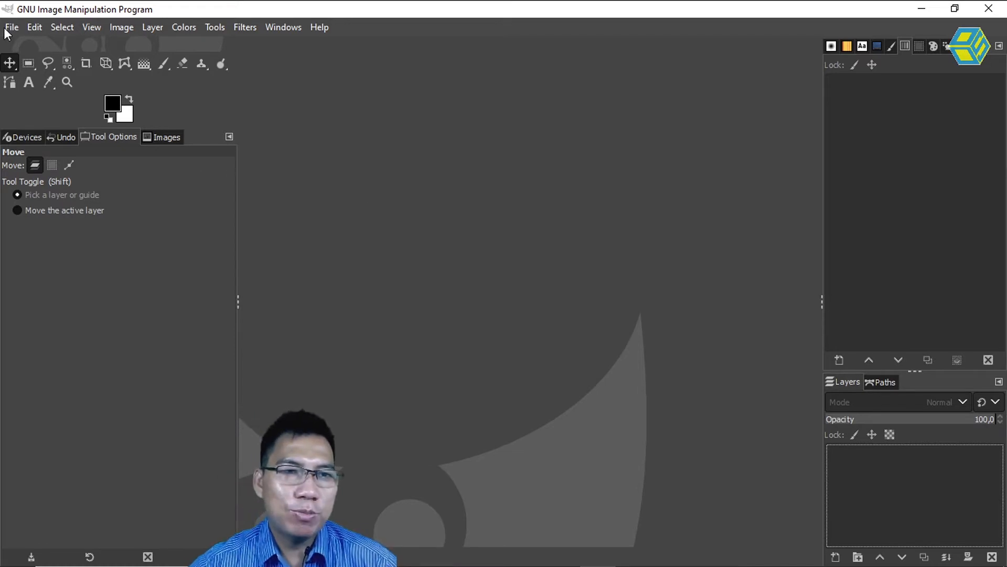
Create a new blank RGB image of 1920x1080 pixels with a white background.
click(11, 27)
mouse_move(32, 29)
click(21, 46)
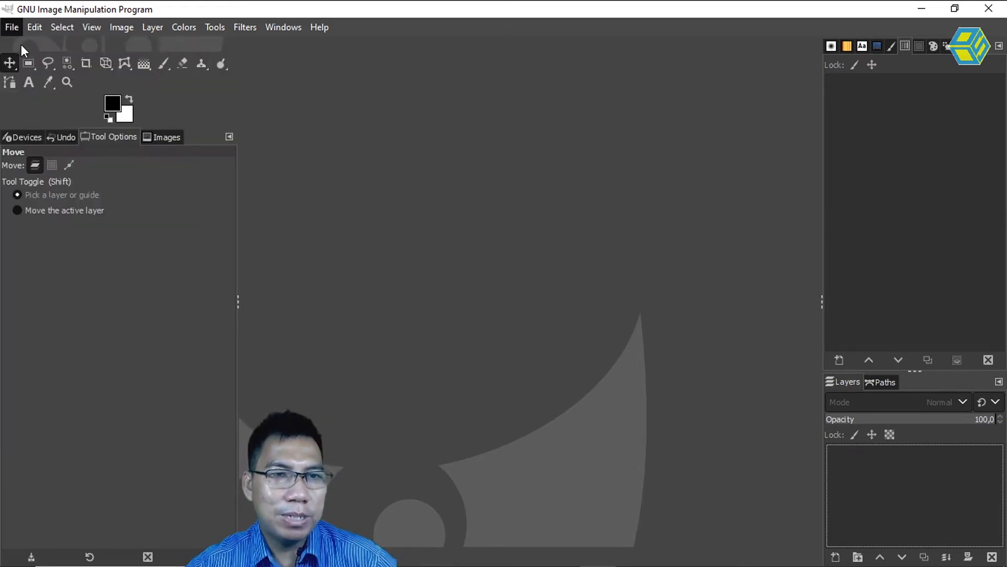
click(541, 285)
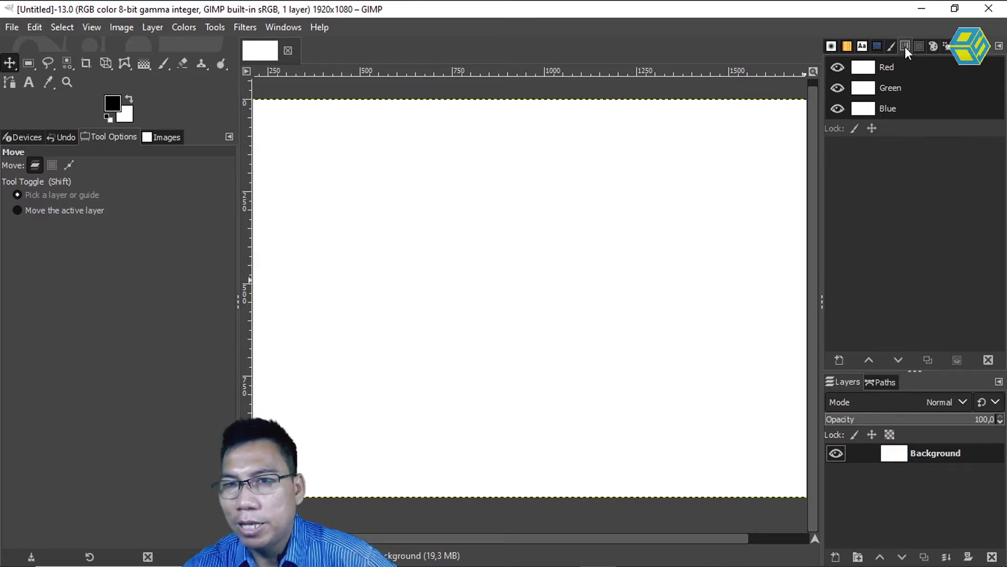
Group the Channels dialog with Layers and Paths in the lower dock, ordered Layers, Channels, Paths.
drag(905, 46, 919, 397)
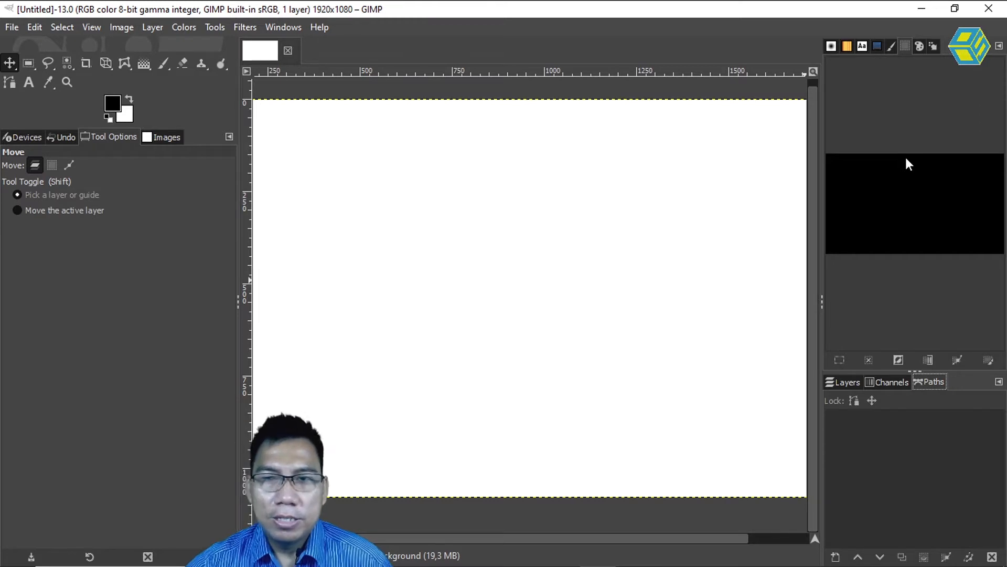
drag(853, 384, 893, 60)
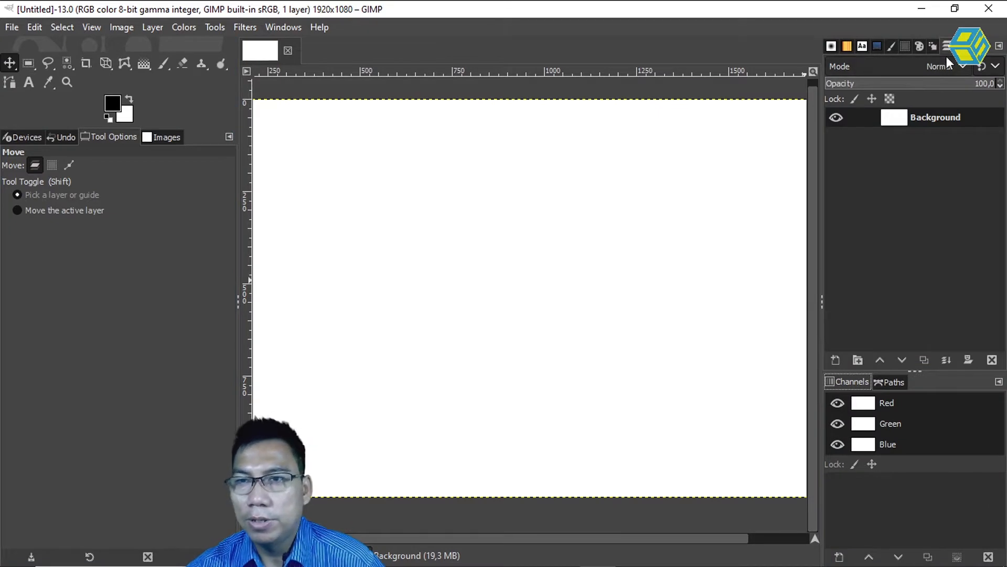
drag(945, 49, 907, 383)
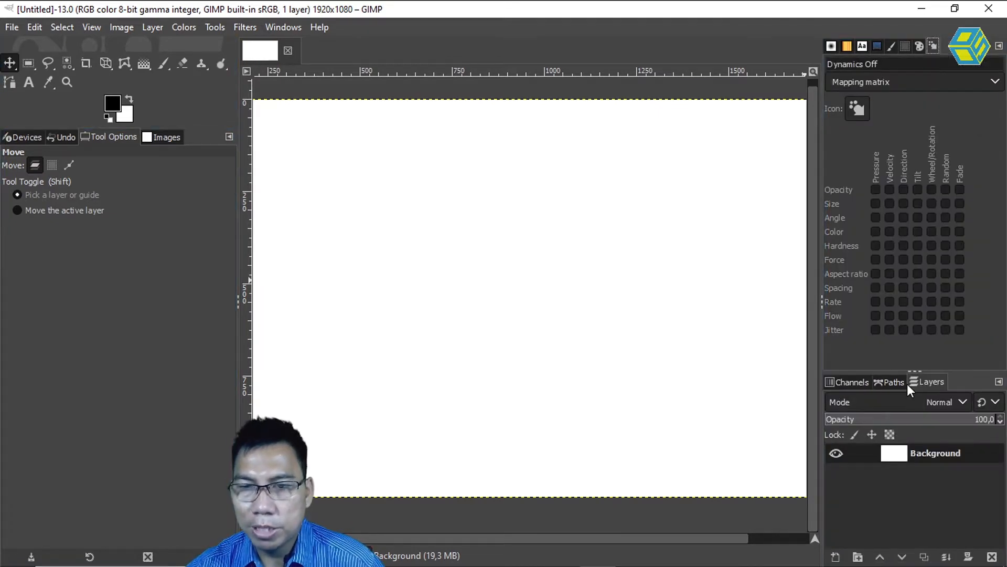
click(840, 384)
drag(841, 387, 926, 386)
click(840, 386)
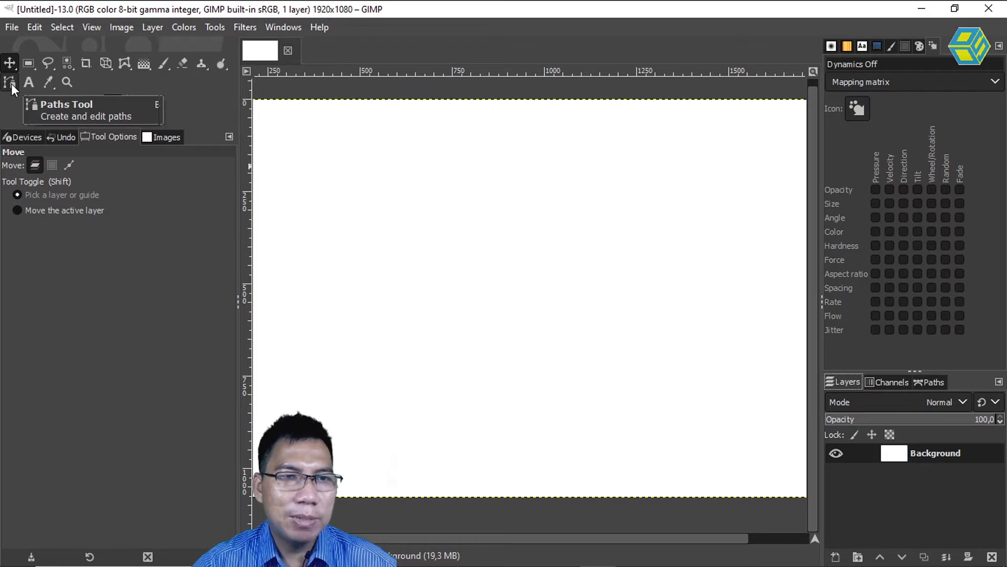
Activate the Paths tool and move Tool Options ahead of Devices, Undo and Images in its dock.
click(12, 85)
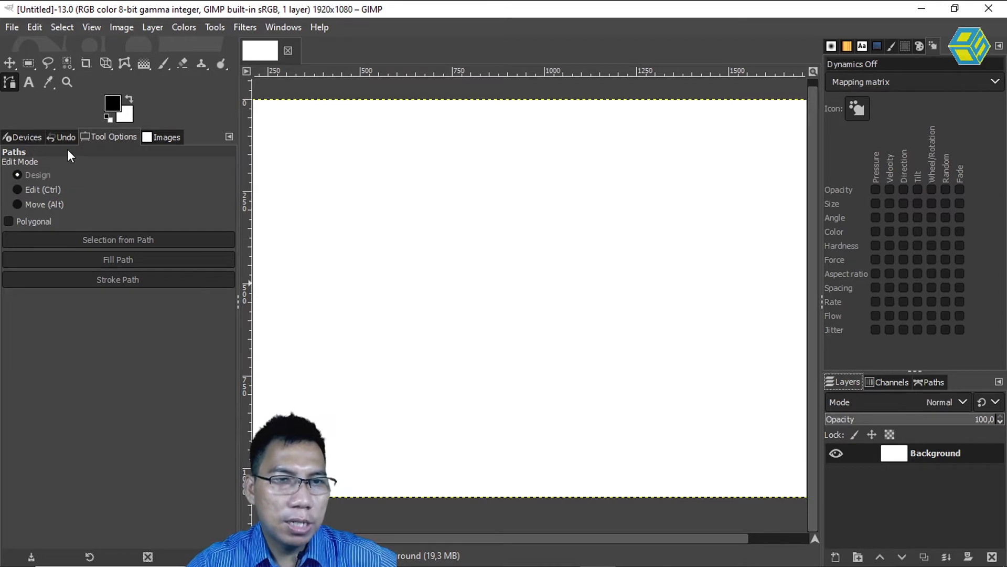
drag(114, 137, 21, 141)
click(45, 138)
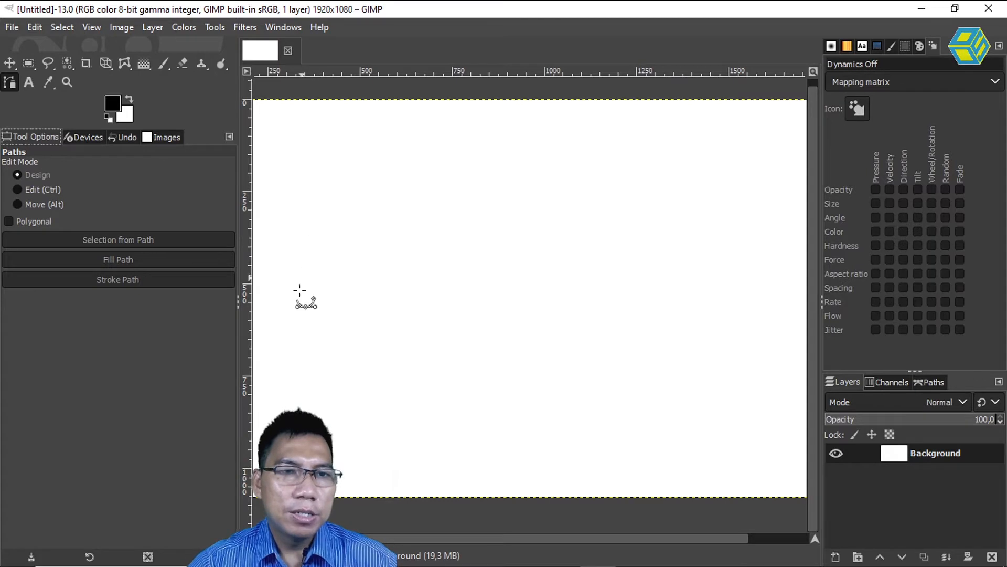
Draw an open zigzag path of 13 straight-line anchors across the canvas's upper half, around the right side and back along the lower half.
click(300, 233)
click(401, 162)
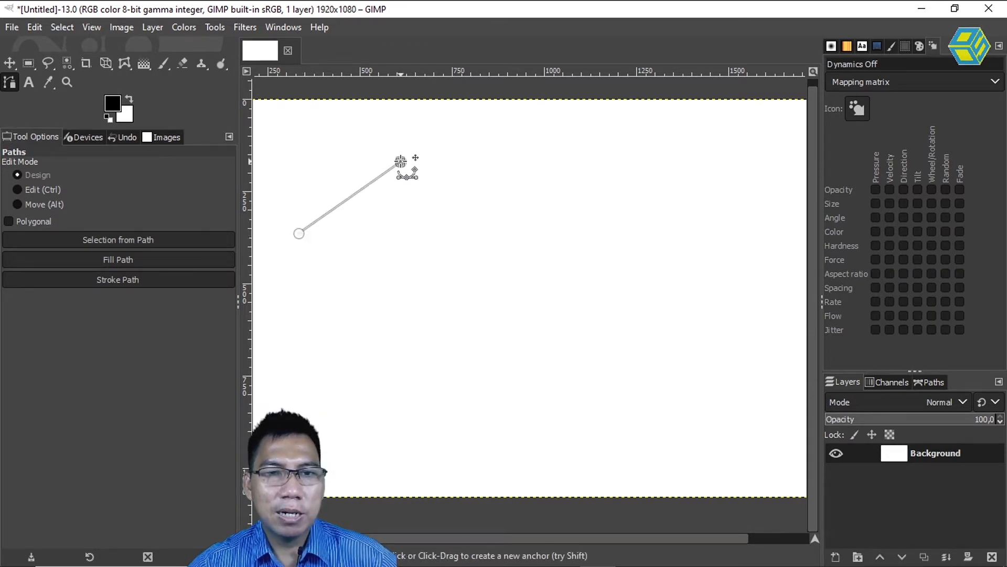
click(496, 225)
click(634, 156)
click(675, 256)
click(743, 262)
click(707, 392)
click(585, 302)
click(533, 381)
click(425, 297)
click(359, 394)
click(329, 307)
click(286, 337)
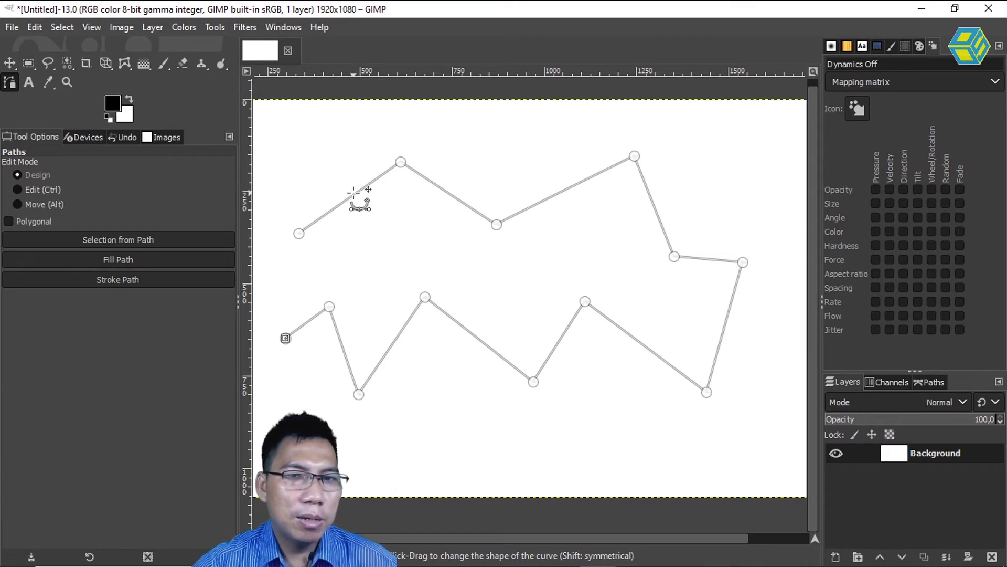
Reposition the anchors along the path's upper edge to flatten its zigzag and shift the rightmost anchor slightly outward.
click(401, 162)
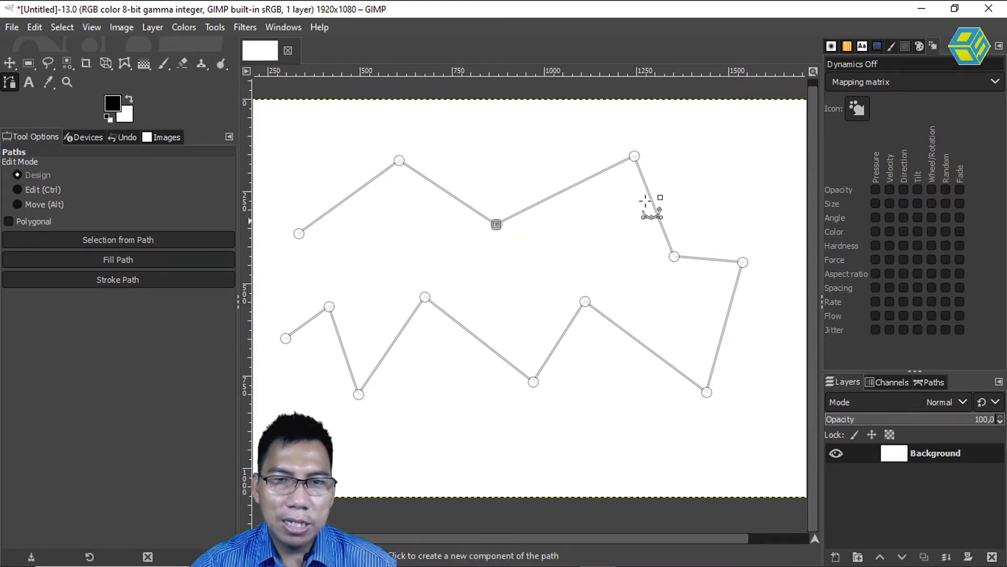
mouse_move(635, 157)
mouse_down()
mouse_move(635, 189)
mouse_move(623, 183)
mouse_move(620, 162)
mouse_up()
mouse_move(496, 224)
mouse_down()
mouse_move(494, 200)
mouse_move(488, 207)
mouse_up()
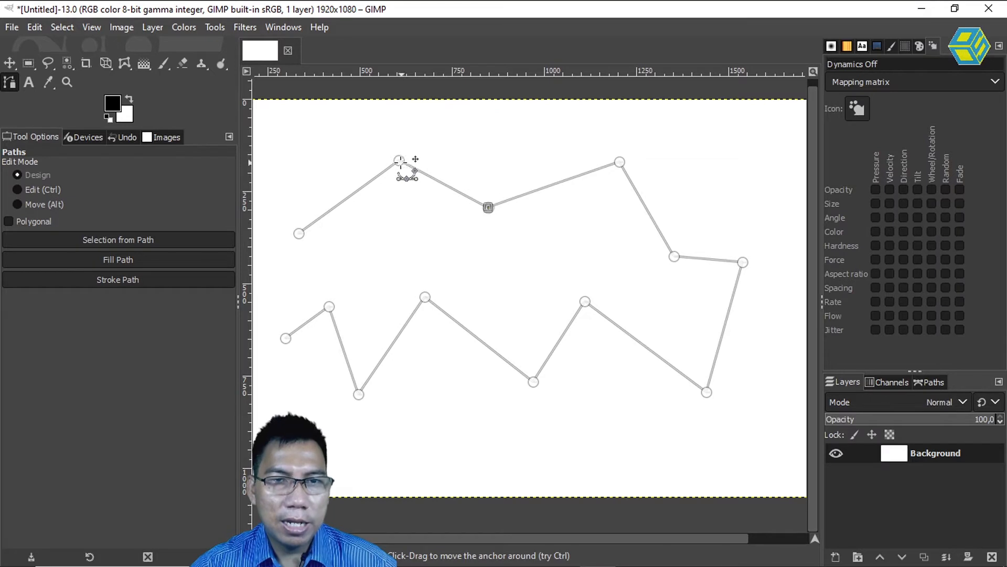
drag(400, 160, 394, 181)
drag(488, 208, 486, 194)
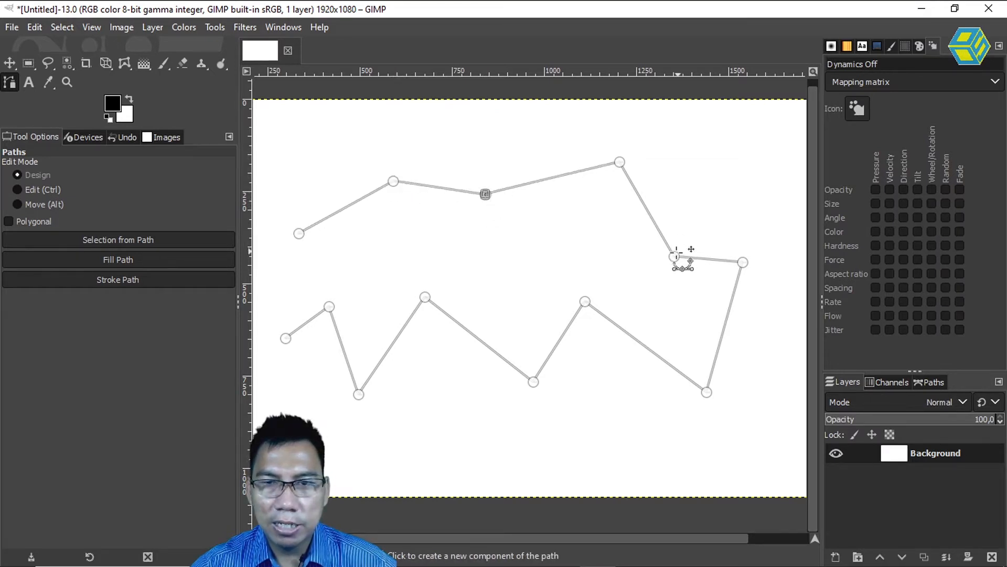
drag(674, 256, 671, 262)
drag(743, 262, 751, 257)
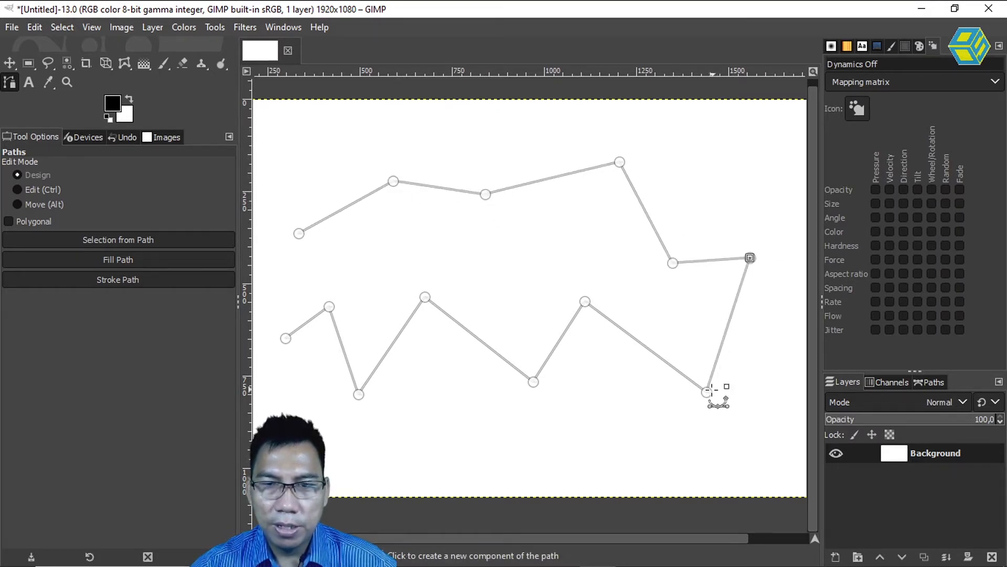
Shift the lower zigzag's four anchors from the lower-right corner to the middle peak further right, undoing and redoing the middle peak's move.
drag(707, 392, 717, 394)
drag(585, 301, 625, 303)
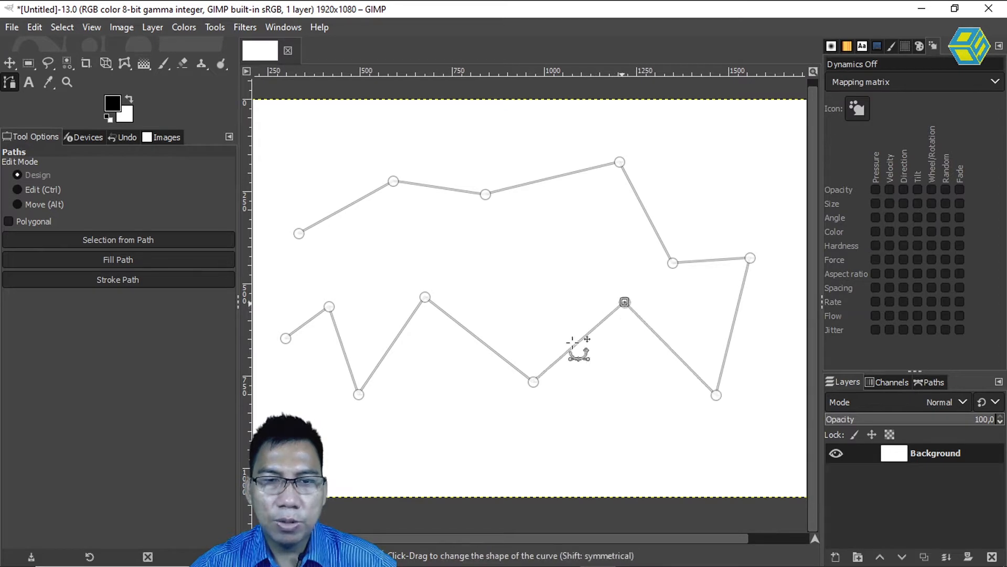
drag(534, 382, 552, 386)
drag(430, 297, 457, 303)
key(ctrl+z)
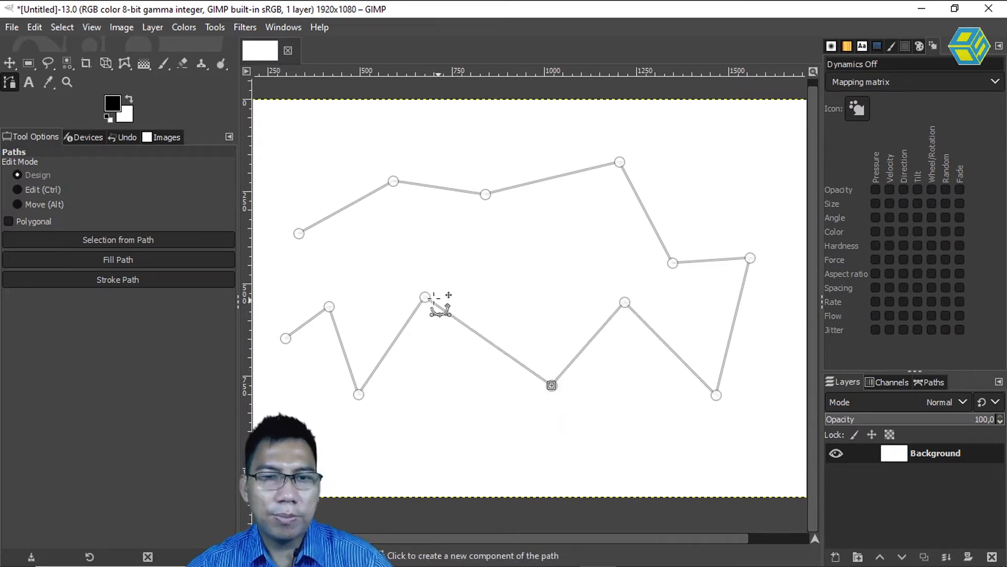
drag(425, 297, 468, 290)
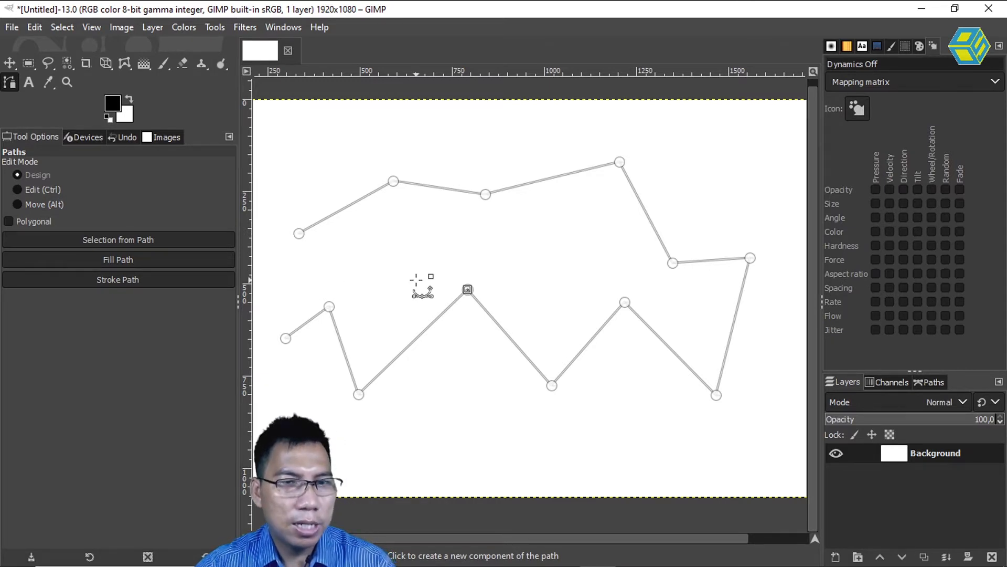
Insert four extra anchors on the upper path segments in Edit mode and nudge the one on the steep right slope slightly.
key(ctrl)
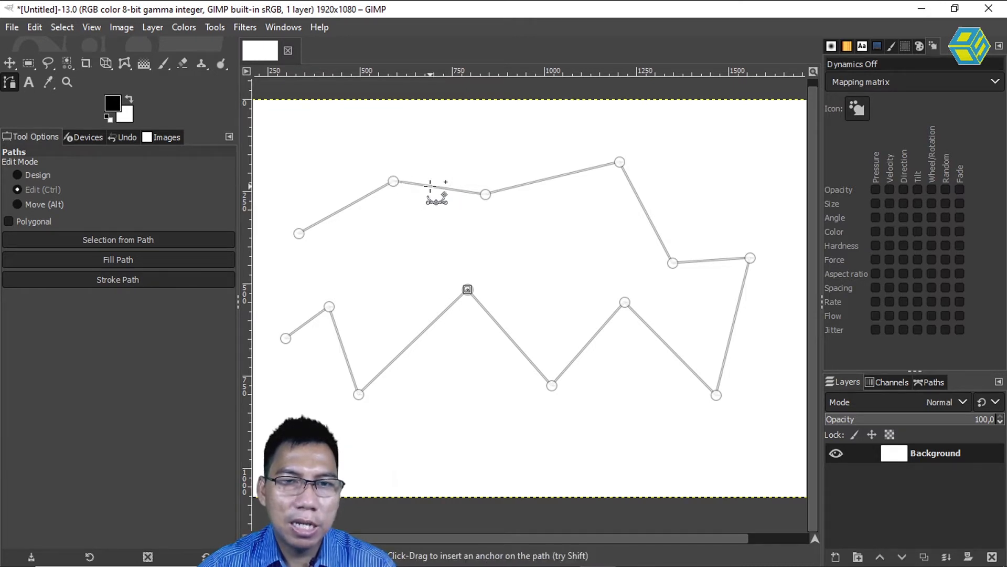
drag(431, 184, 444, 185)
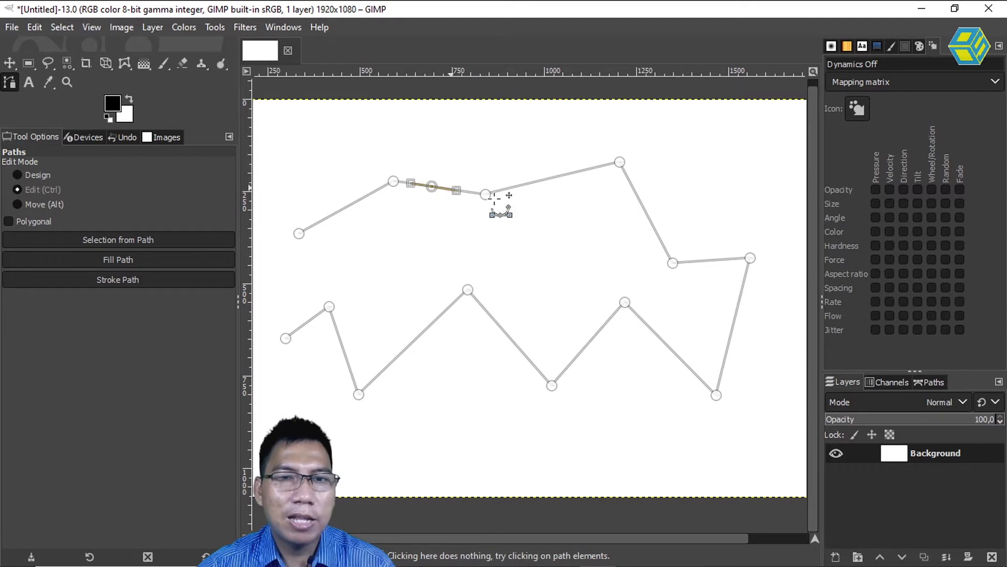
drag(529, 184, 565, 181)
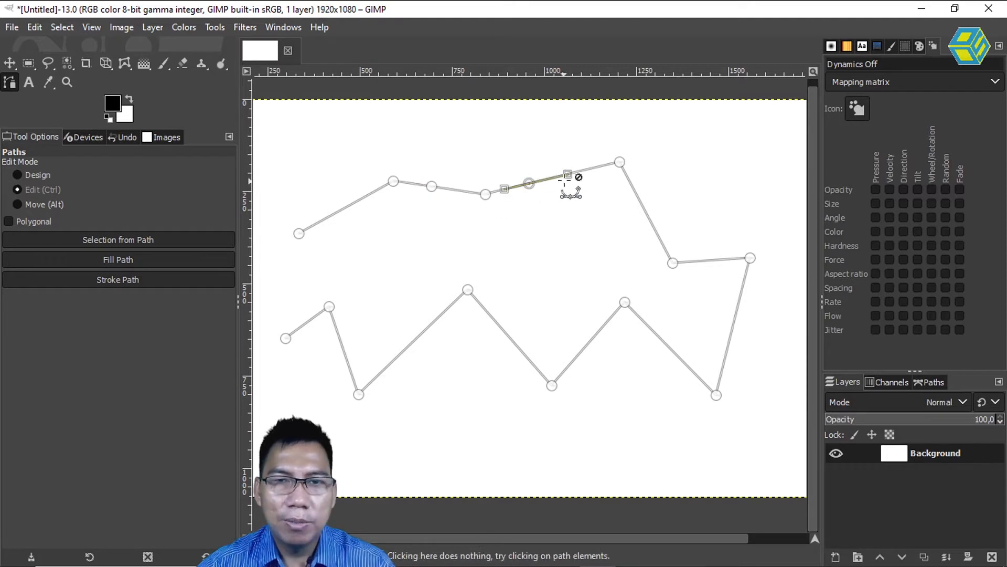
click(640, 202)
click(707, 261)
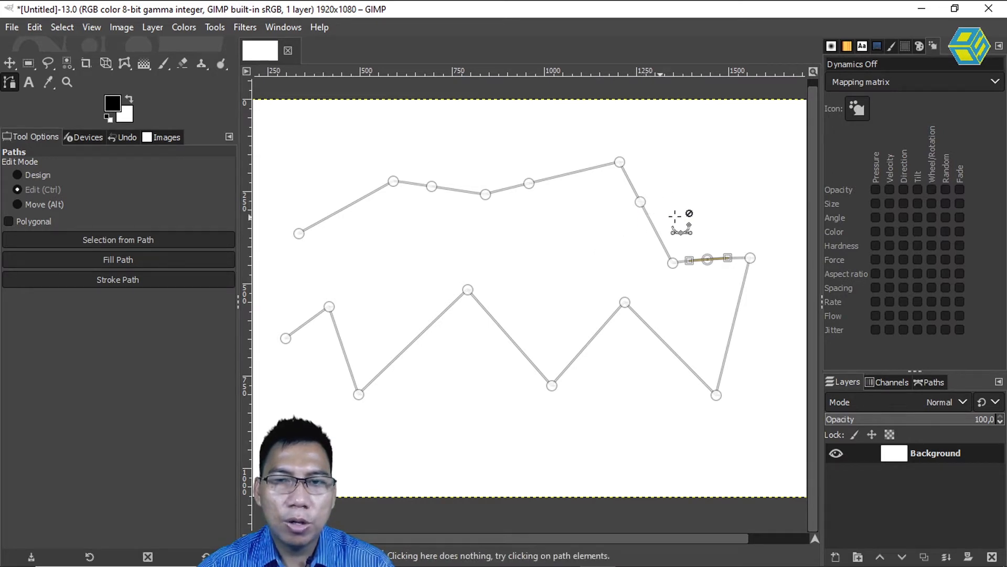
click(640, 202)
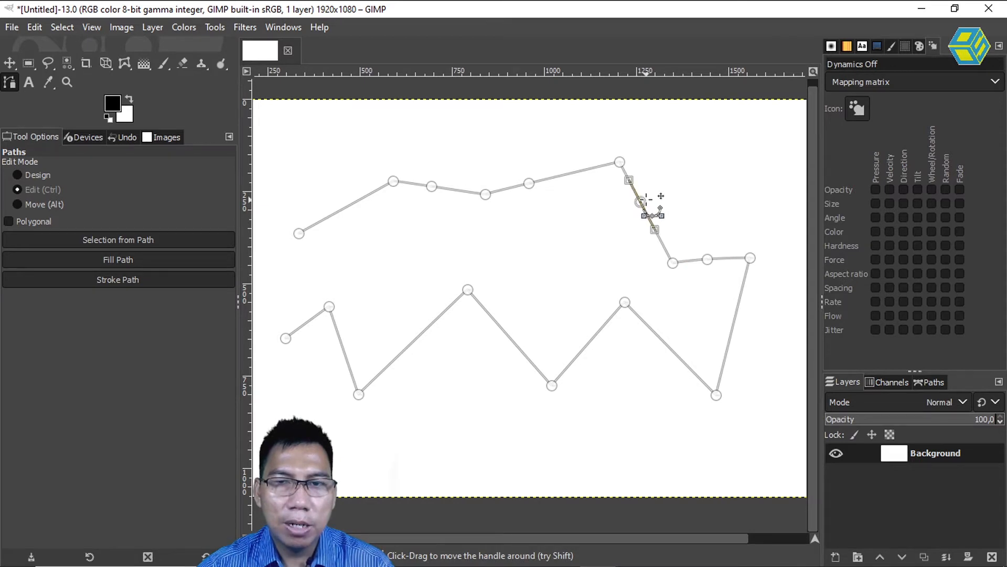
mouse_move(641, 201)
mouse_down()
mouse_move(635, 216)
mouse_move(640, 206)
mouse_up()
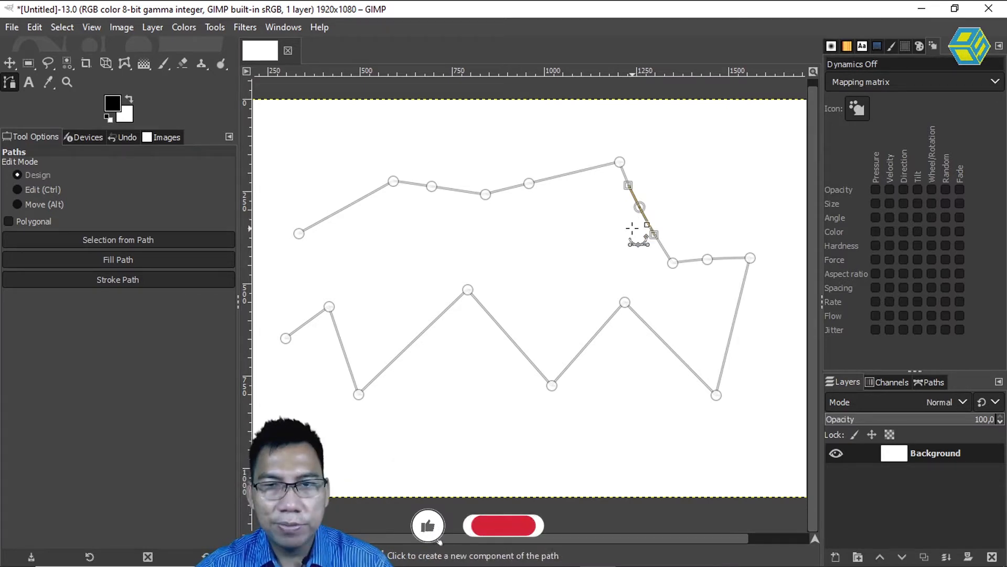
Delete the extra anchors inserted on the upper path segments.
key(ctrl)
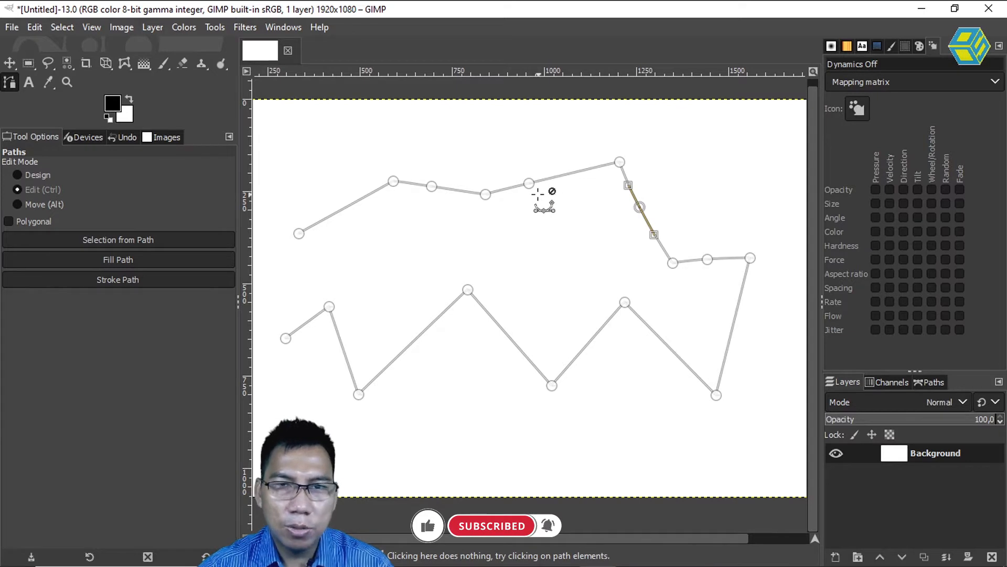
ctrl+click(641, 208)
ctrl+click(708, 259)
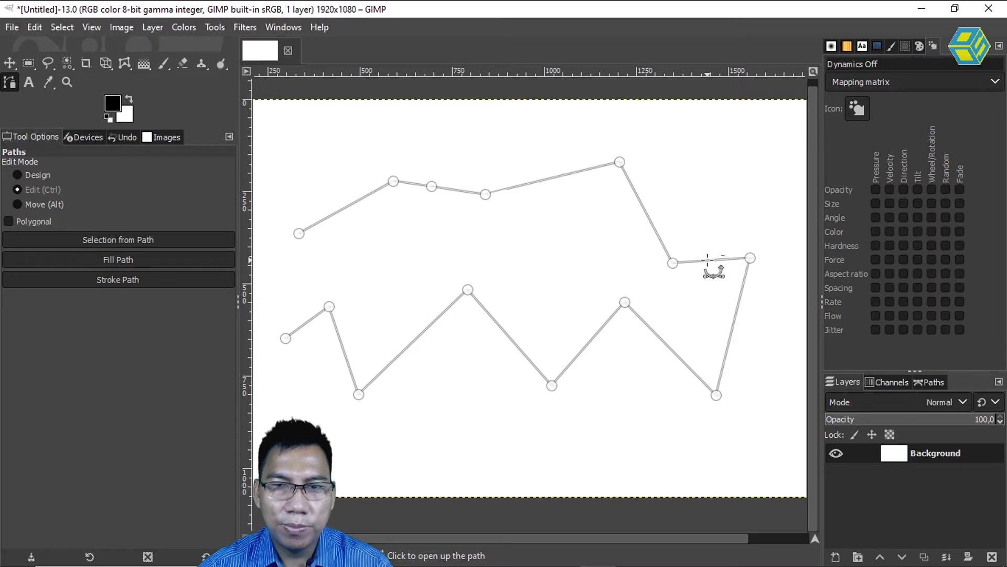
ctrl+click(431, 186)
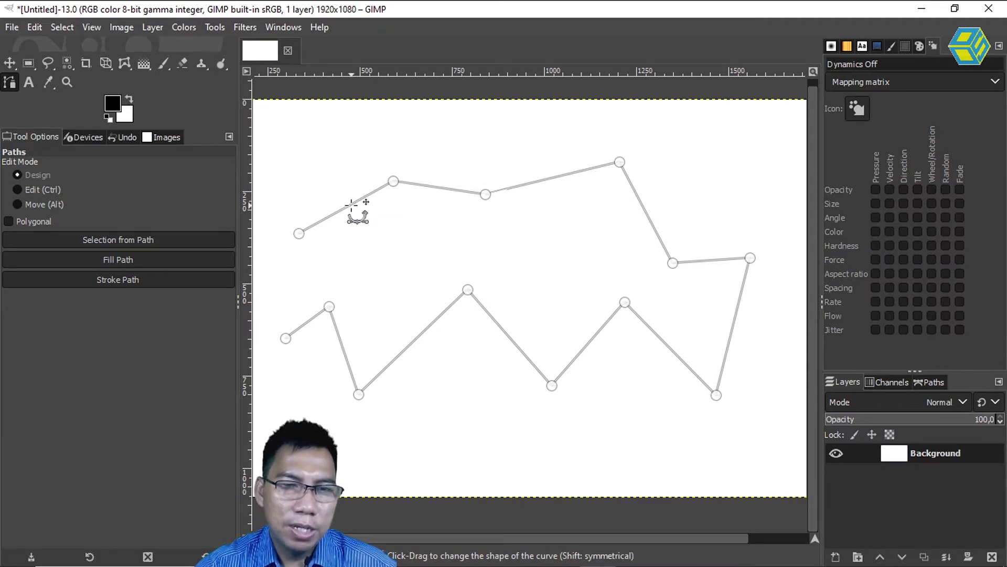
Bend the straight segments along the path's upper edge and right side outward into curves.
drag(351, 203, 344, 157)
drag(426, 188, 440, 165)
drag(551, 180, 561, 158)
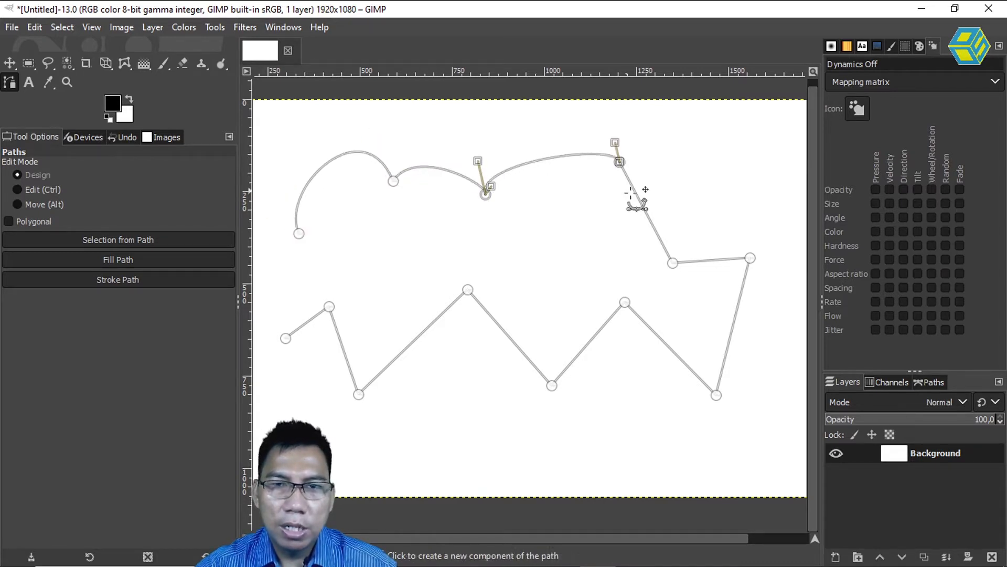
drag(646, 207, 666, 210)
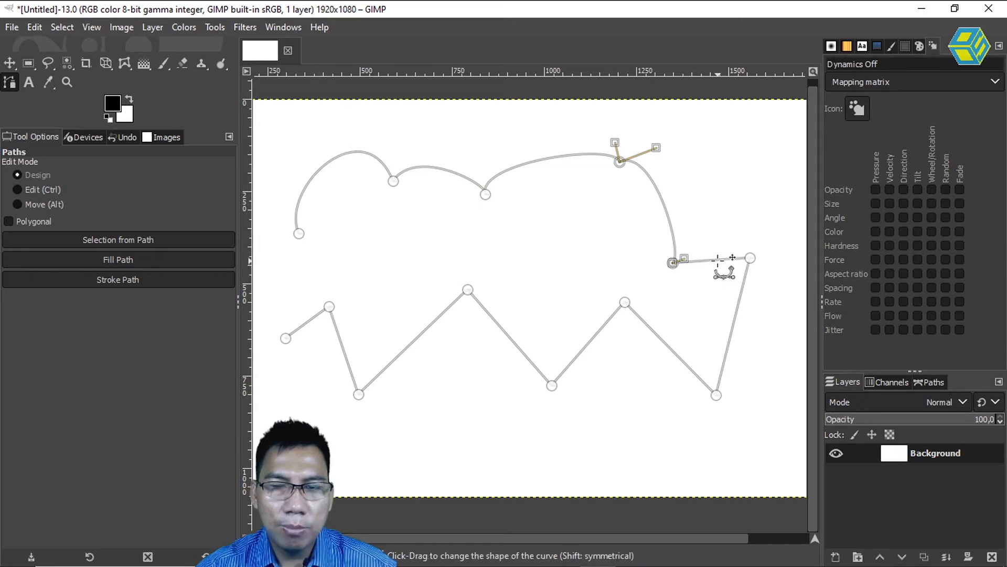
drag(716, 260, 719, 246)
drag(737, 297, 756, 312)
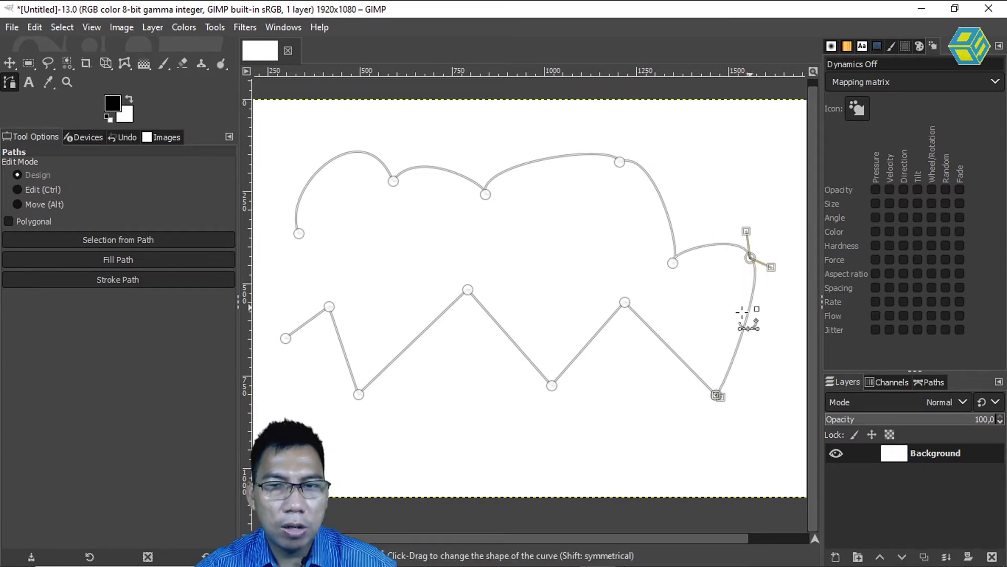
Bend the straight segments of the lower zigzag into downward-bulging curves, through to the path's end anchor.
click(670, 350)
drag(670, 351, 662, 358)
drag(585, 347, 602, 356)
click(522, 348)
drag(522, 348, 479, 353)
click(414, 344)
drag(414, 345, 338, 354)
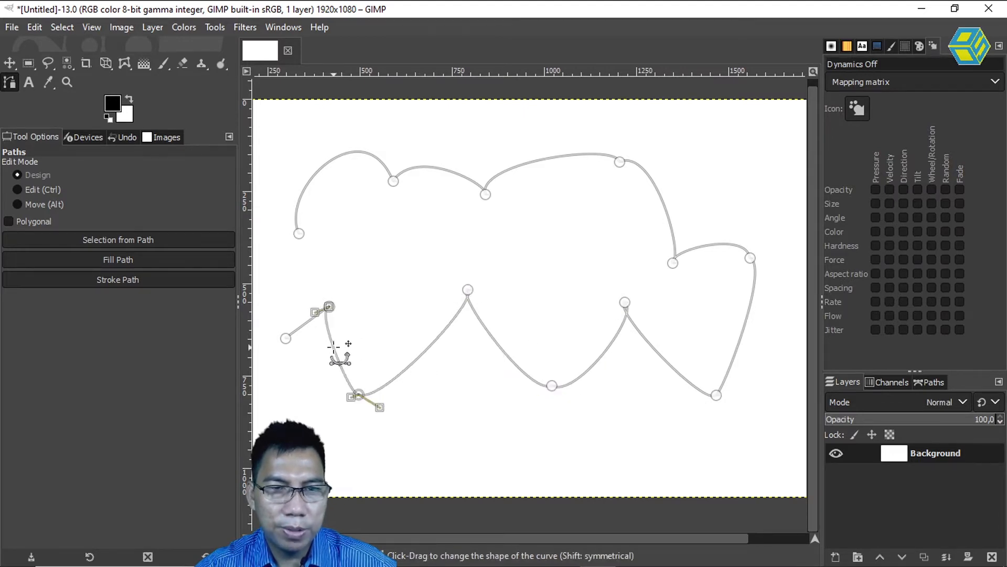
drag(306, 324, 310, 332)
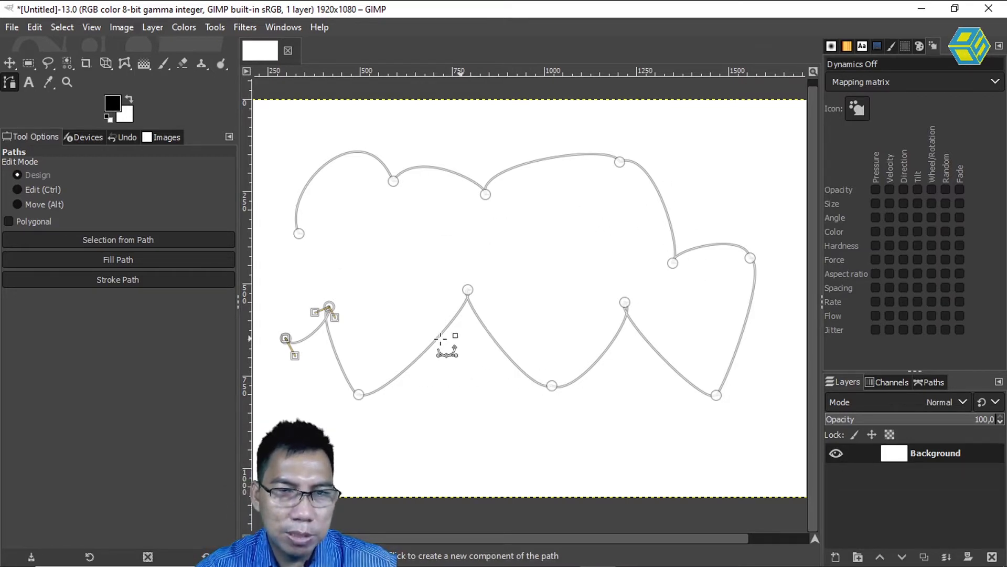
Stretch the direction handles of the lower zigzag's middle peak anchor symmetrically, and remove both handles to make the node angular.
click(468, 290)
drag(484, 296, 540, 284)
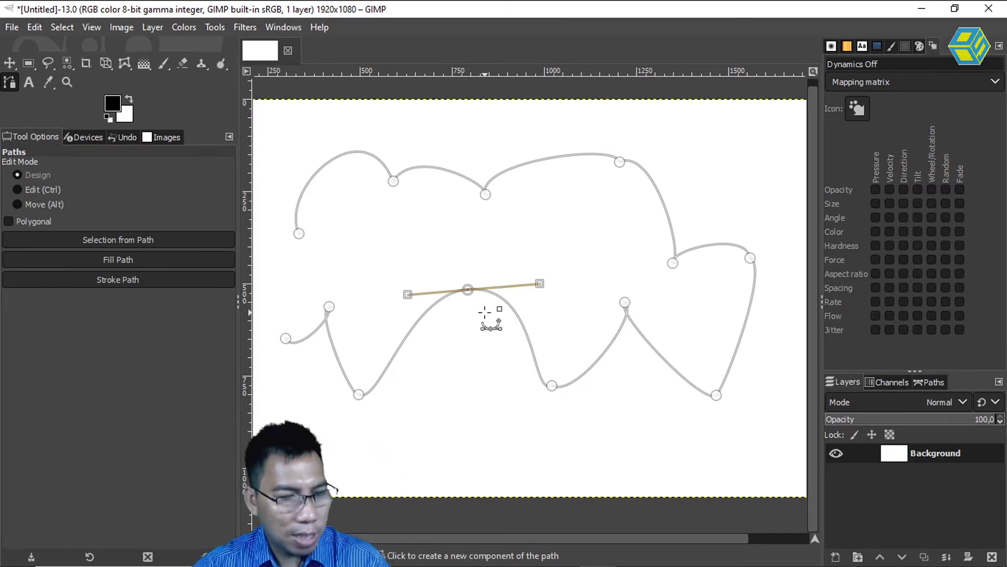
key(ctrl)
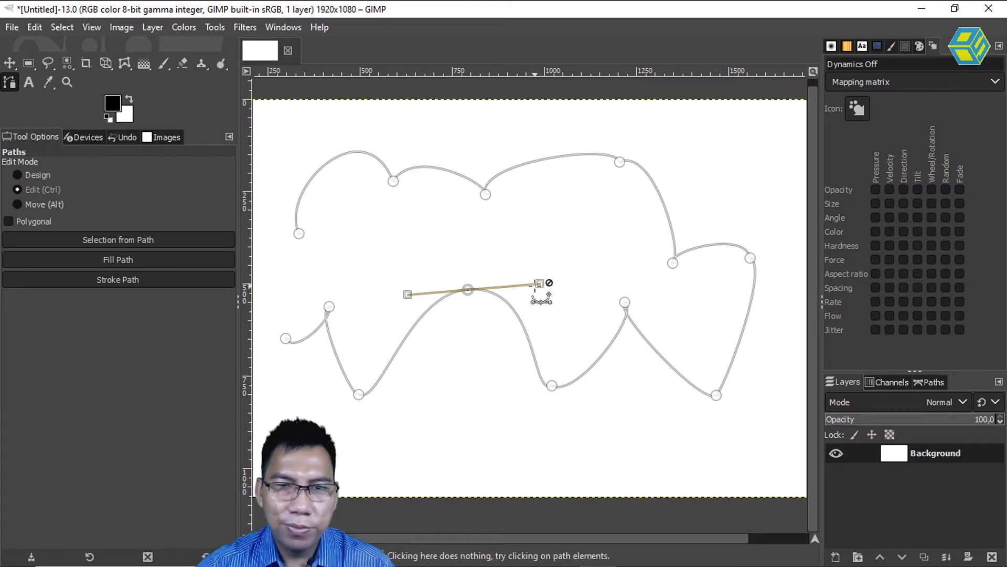
click(541, 283)
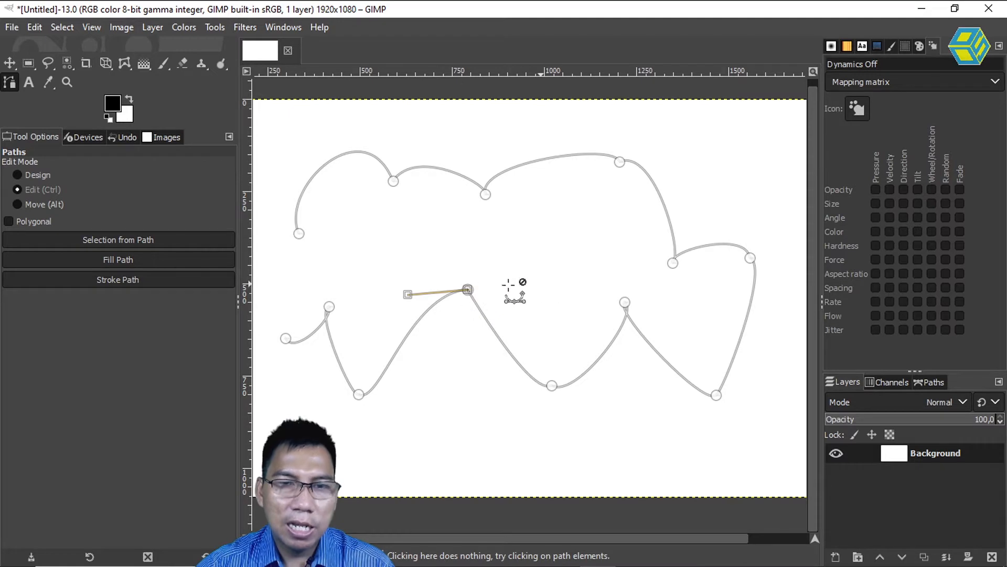
click(408, 294)
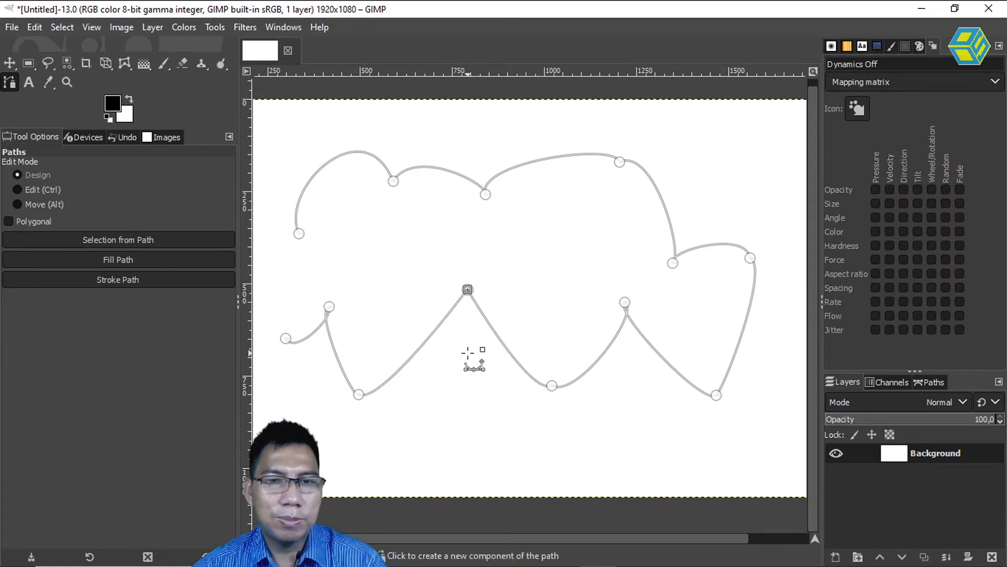
Try deleting the lower zigzag's middle valley anchor, and undo the deletion.
key(ctrl)
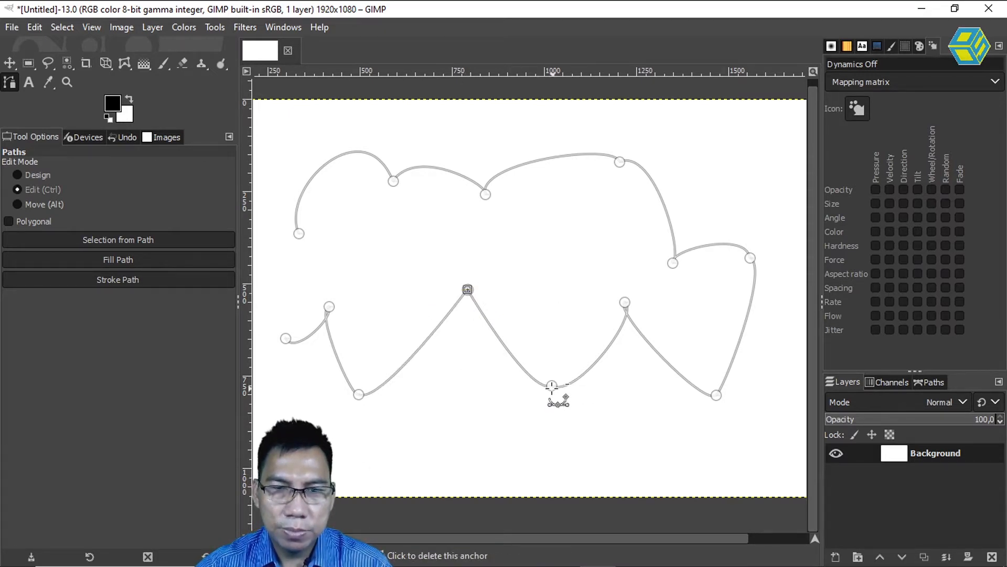
ctrl+click(552, 385)
key(ctrl+z)
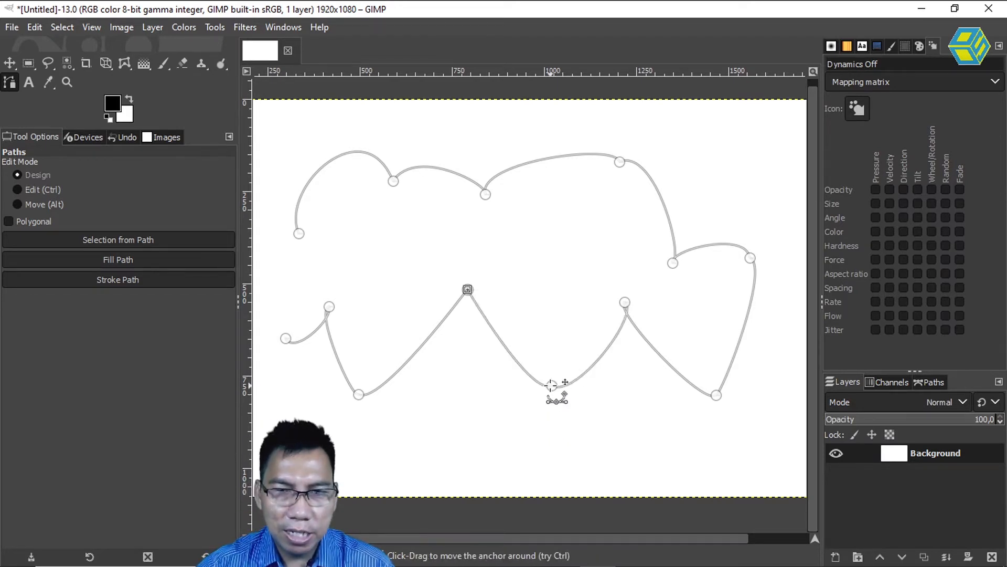
Stretch both direction handles of the lower zigzag's middle valley anchor outward, and remove them to make the node angular.
click(552, 386)
drag(576, 400, 671, 418)
drag(530, 396, 440, 405)
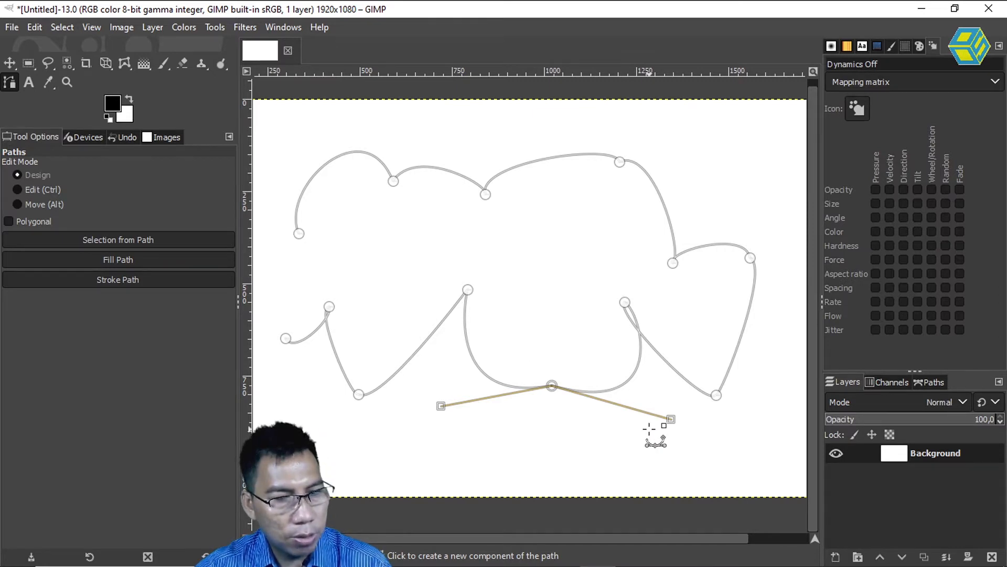
key(ctrl)
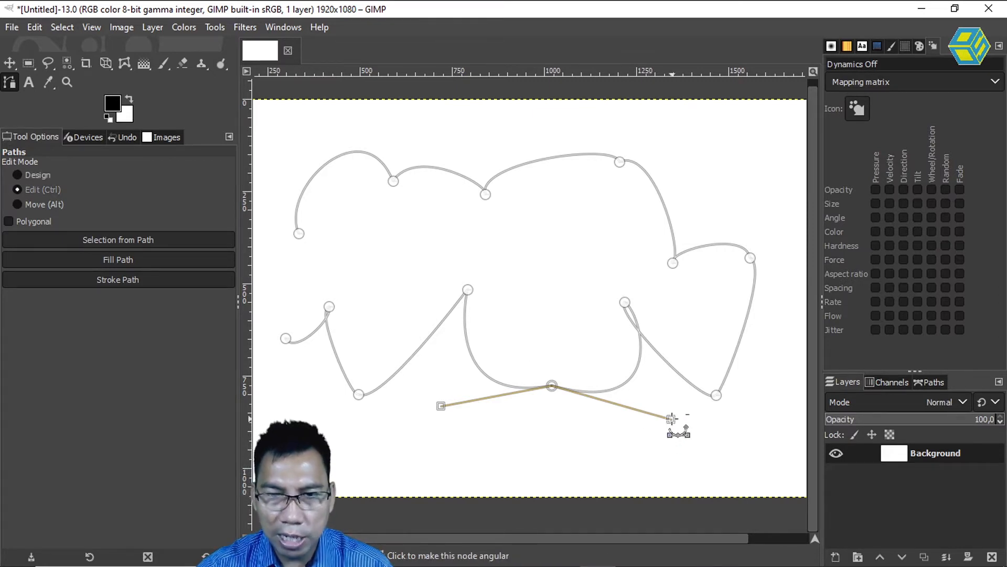
ctrl+click(672, 418)
ctrl+click(440, 406)
Remove both direction handles of the zigzag's left valley anchor to make that node angular.
click(358, 394)
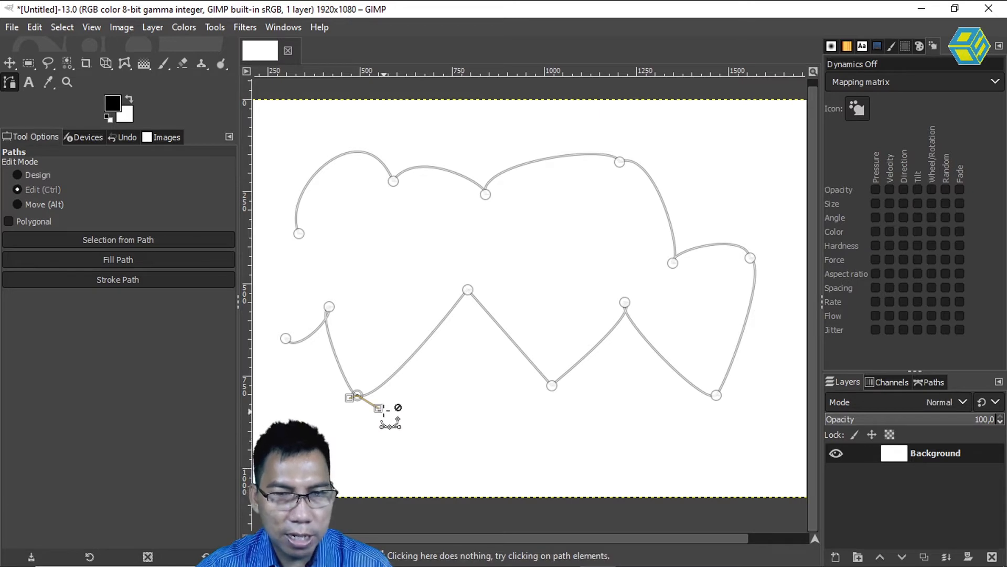
ctrl+click(378, 407)
ctrl+click(357, 394)
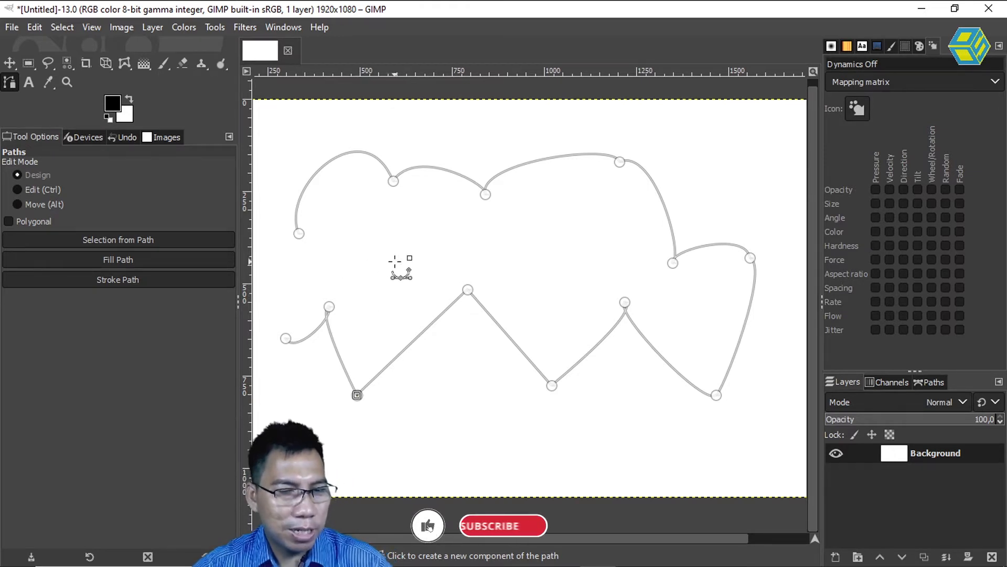
Shift the whole path component slightly up and to the right on the canvas, and delete the path from the image.
key(alt)
drag(469, 289, 500, 279)
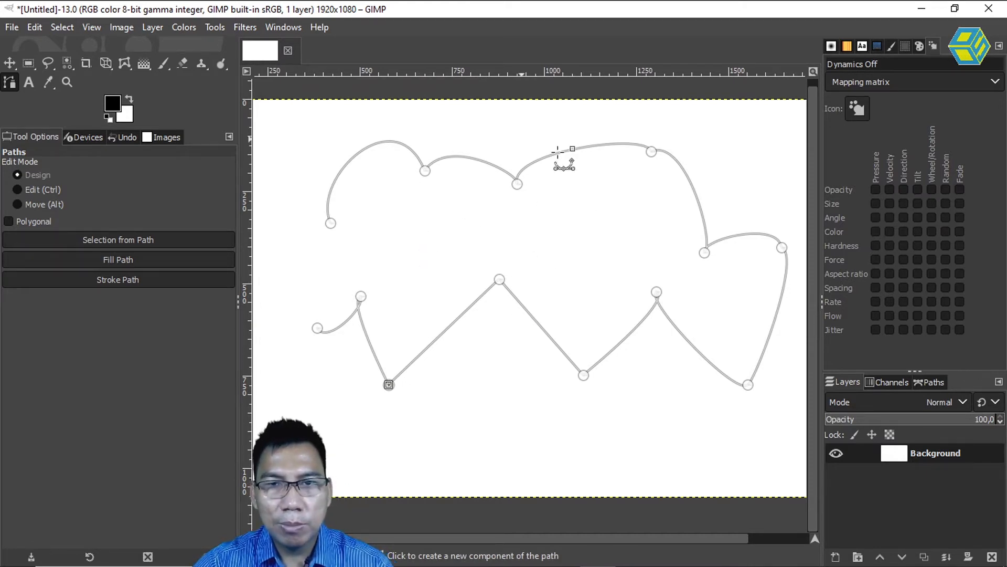
click(932, 382)
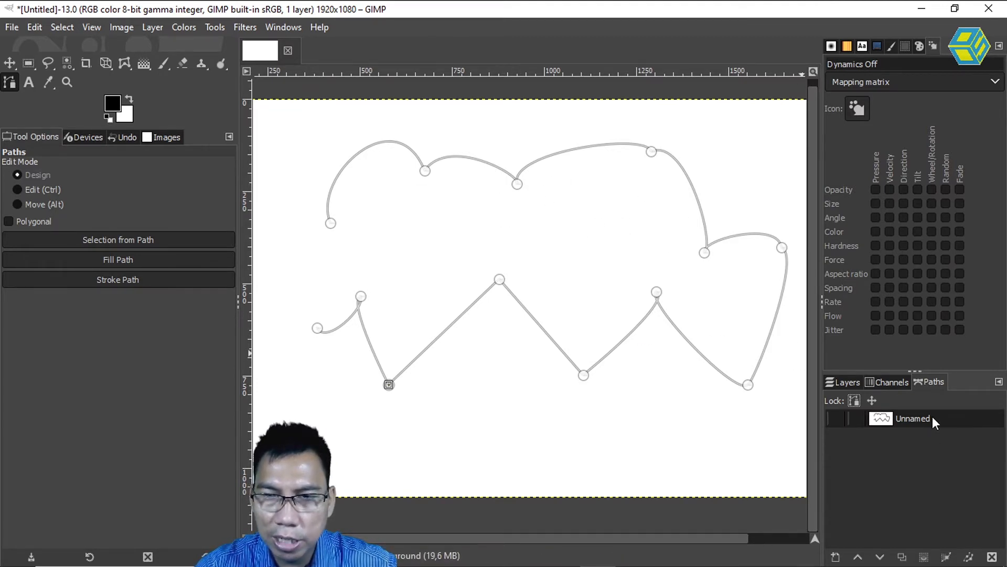
drag(933, 418, 992, 557)
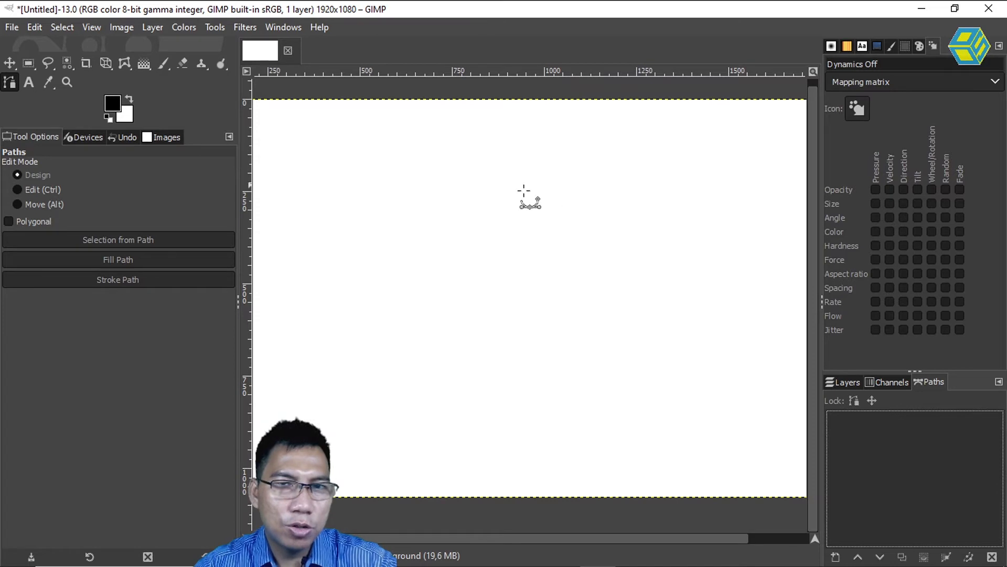
Try drawing a four-anchor path and closing it at its first anchor, and delete that path.
click(297, 404)
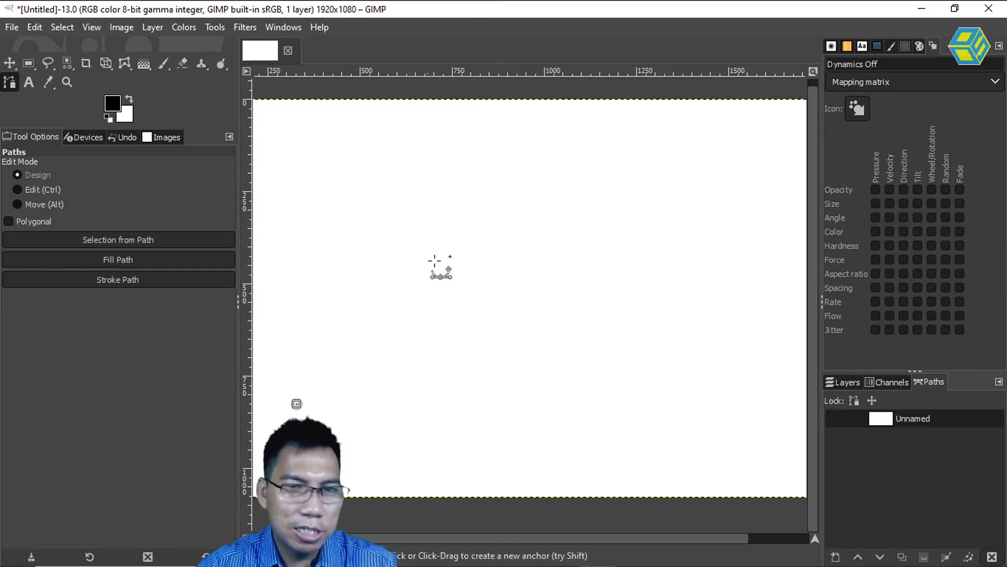
click(744, 165)
click(583, 369)
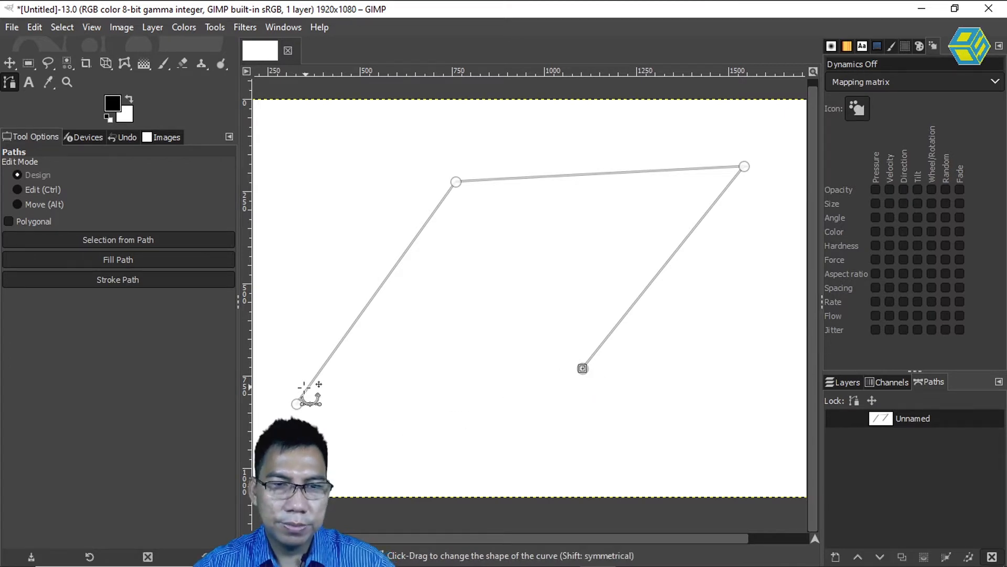
key(ctrl)
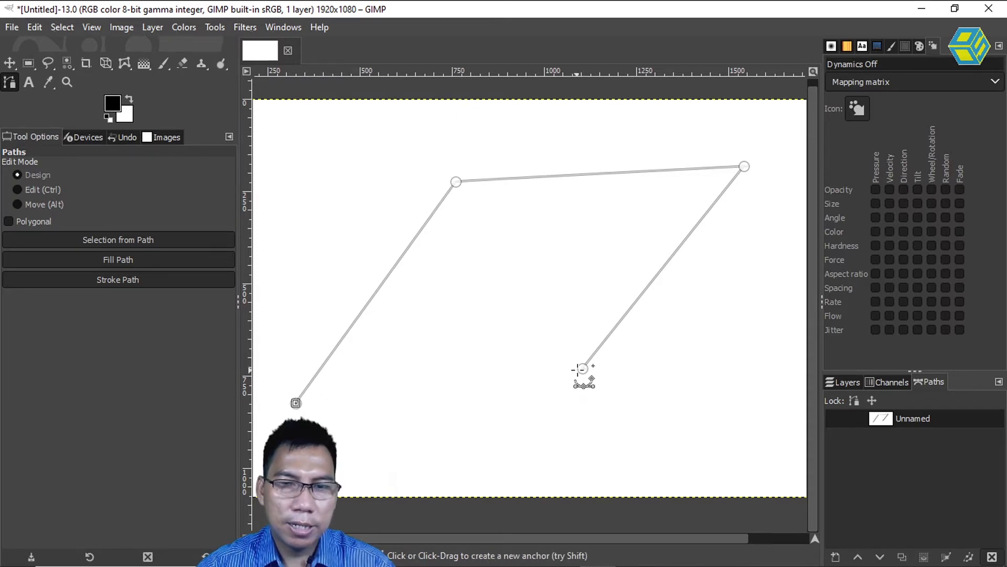
click(296, 403)
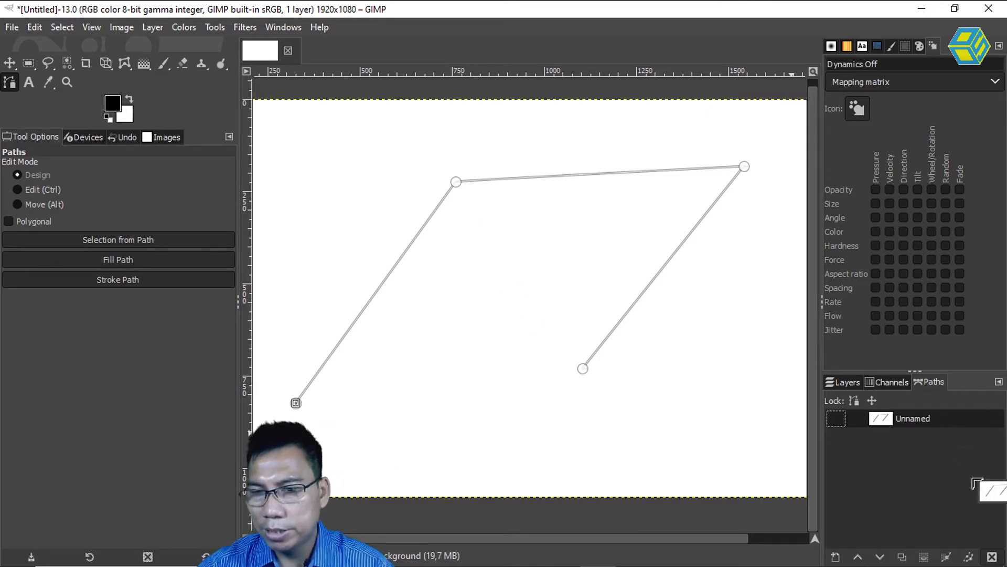
click(992, 557)
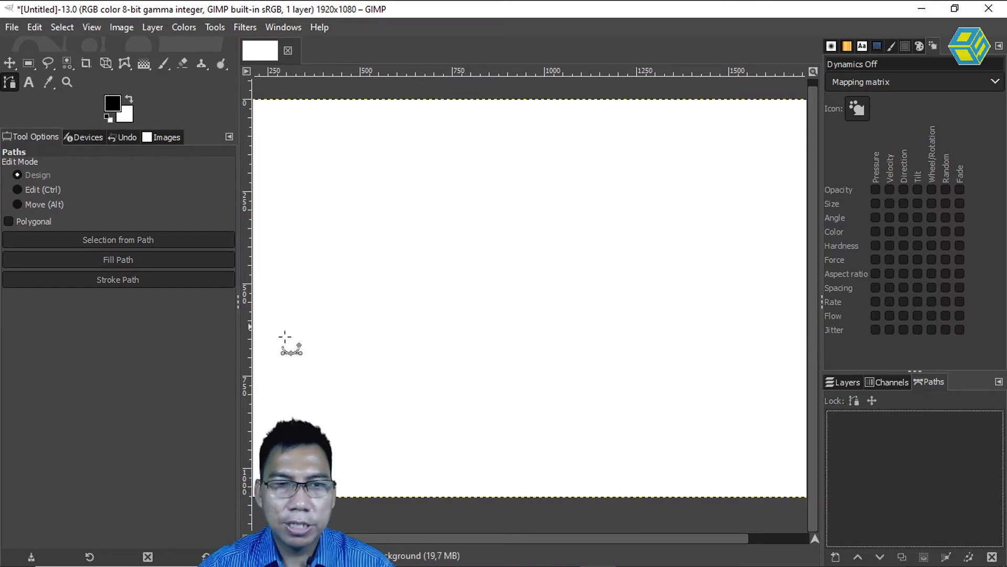
Try drawing a slanted four-anchor quadrilateral closed at its first anchor, and undo it.
click(296, 372)
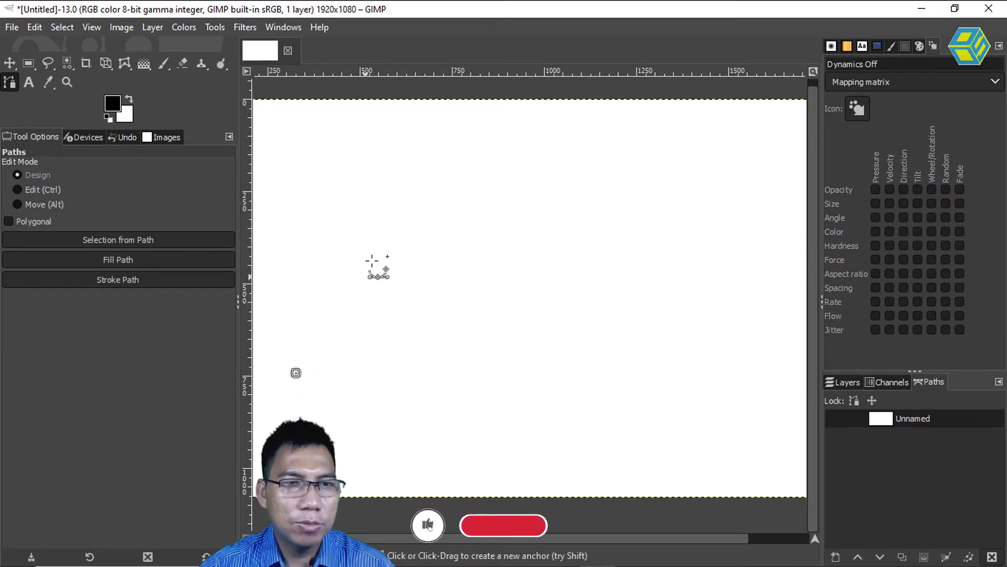
click(470, 136)
click(711, 162)
click(562, 384)
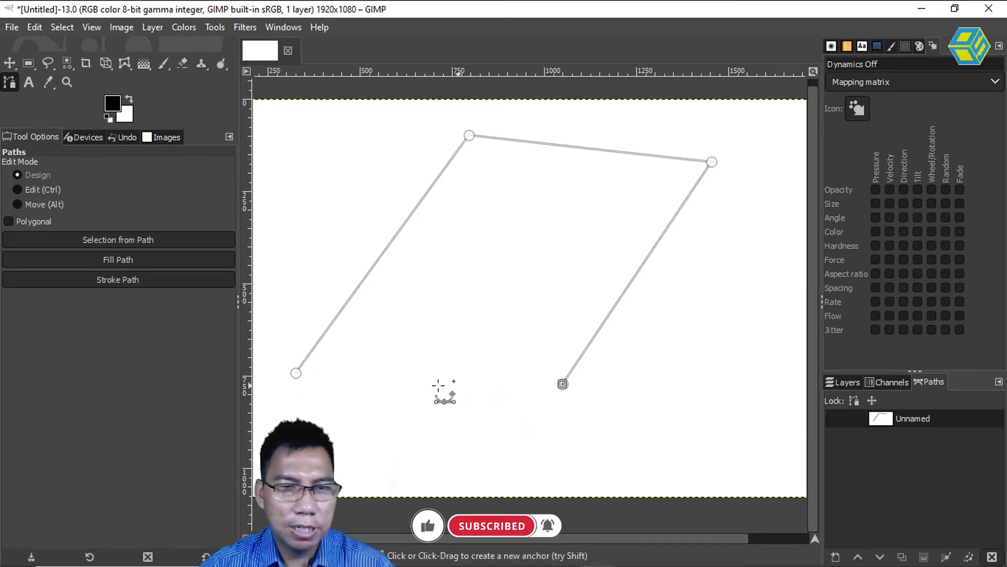
key(alt)
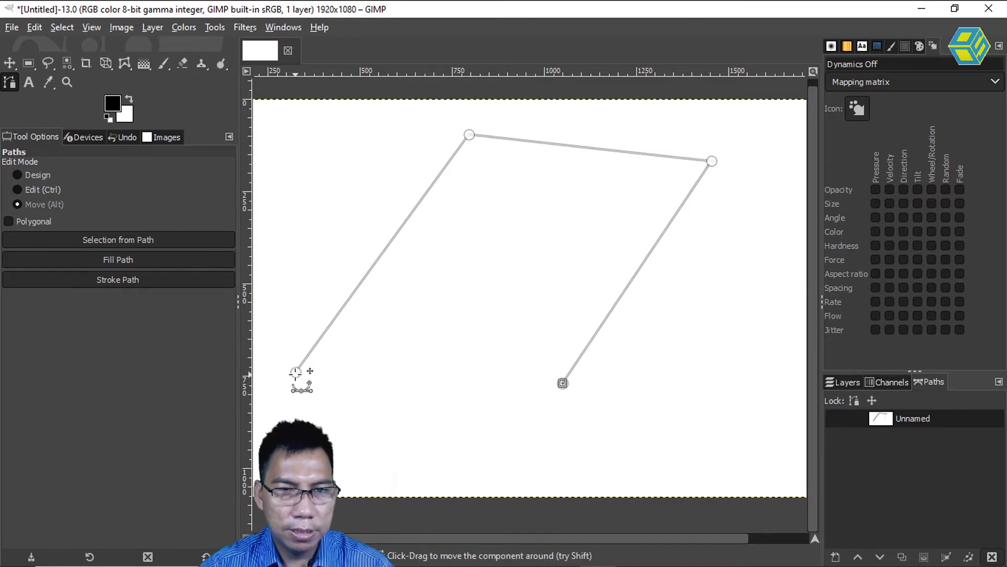
key(ctrl)
ctrl+click(296, 372)
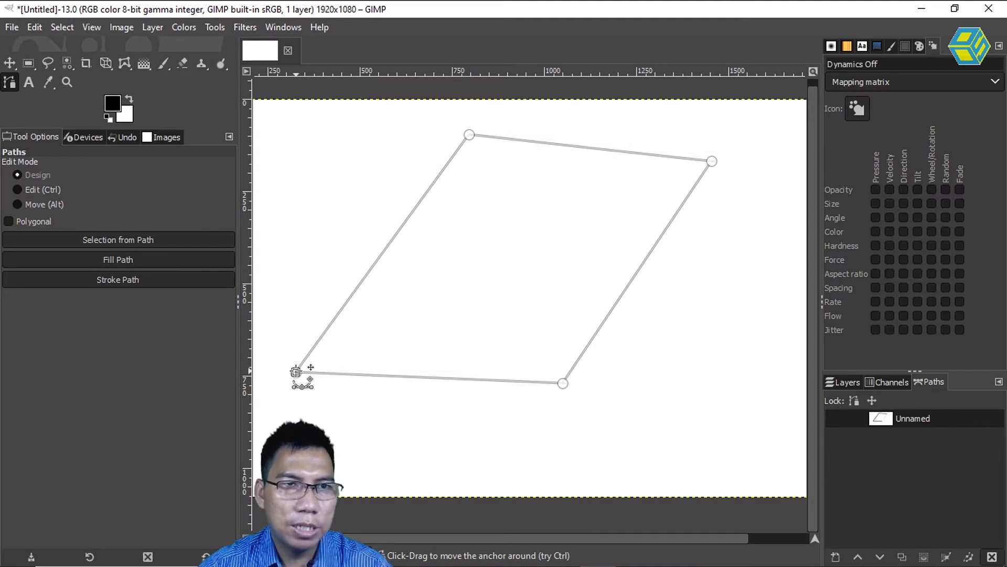
key(ctrl+z)
key(ctrl+z)
key(ctrl+z)
key(ctrl+z)
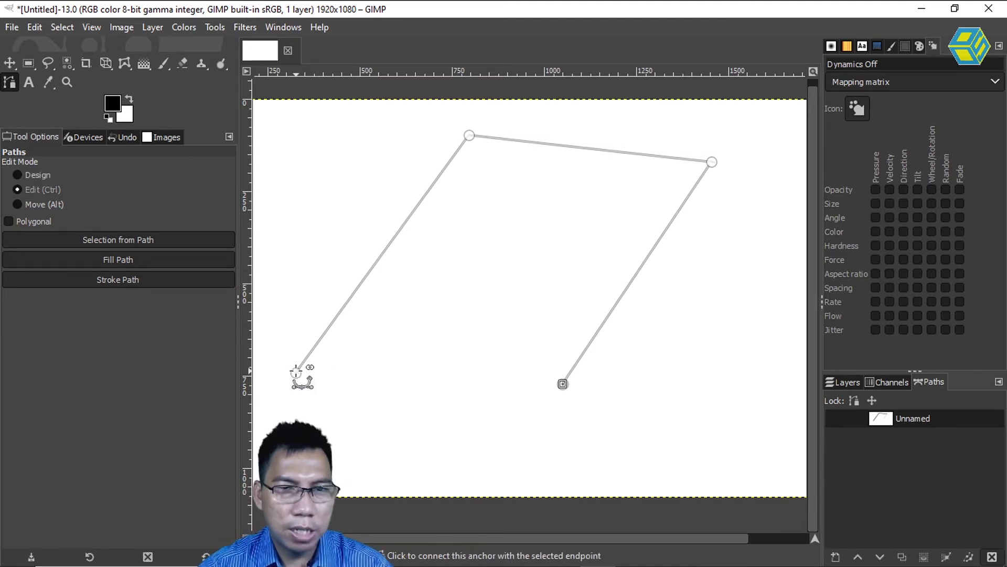
Place anchors for a wider slanted quadrilateral path, leaving its lower side open.
click(455, 181)
click(741, 163)
click(596, 378)
Close the quadrilateral by selecting its lower-right end anchor and connecting it to the first anchor.
click(296, 372)
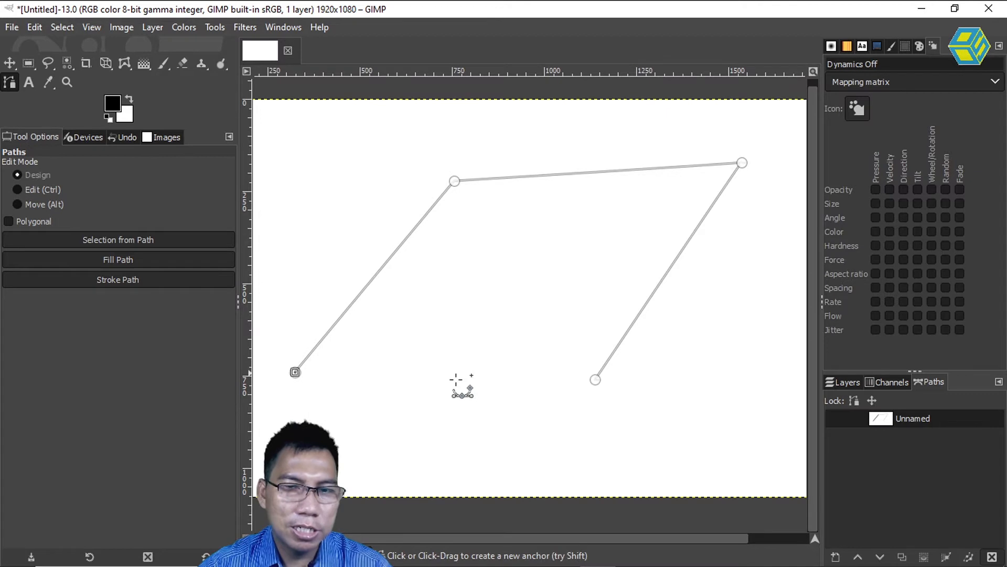
click(595, 378)
click(294, 373)
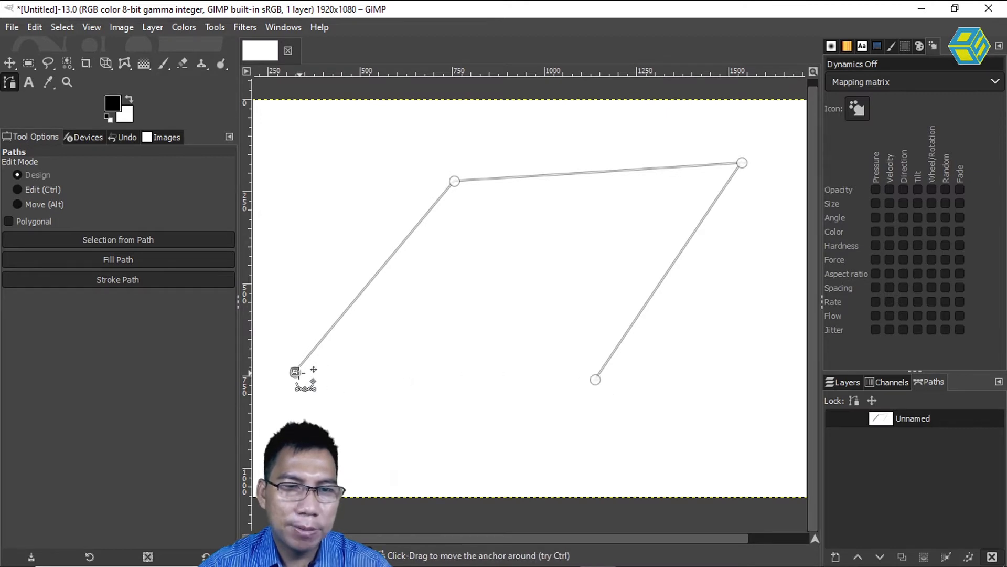
click(596, 379)
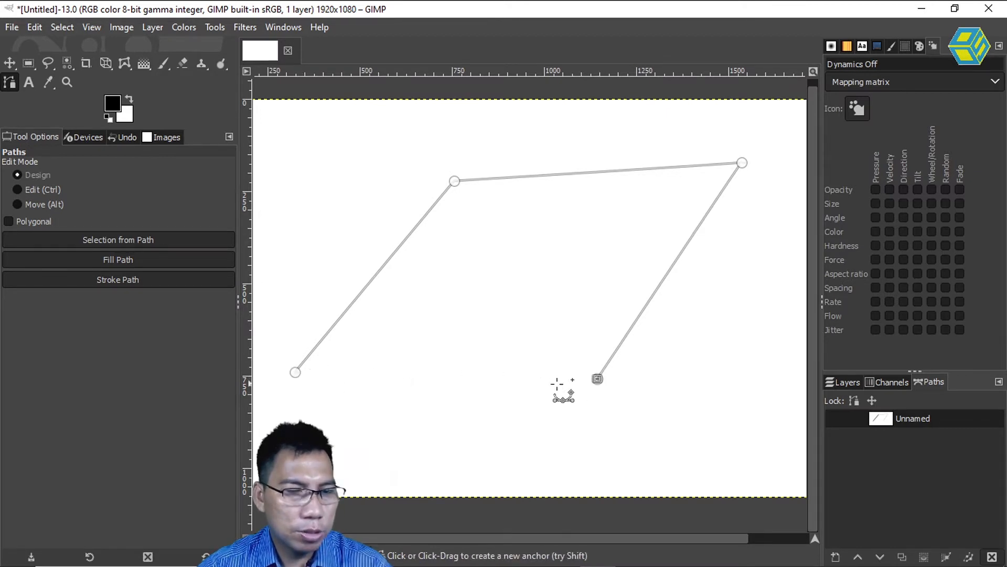
key(ctrl)
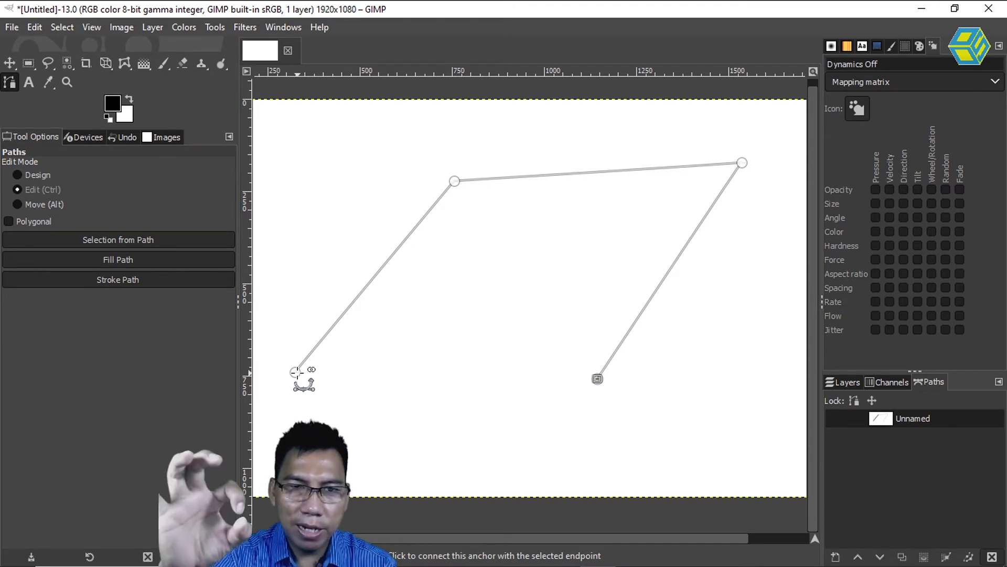
ctrl+click(296, 372)
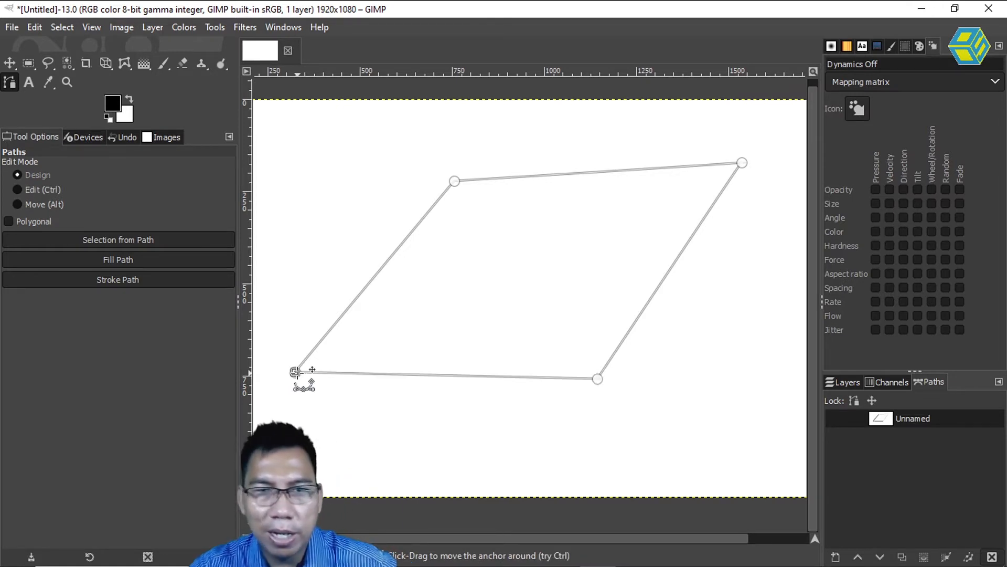
Reposition the quadrilateral's anchors and bend its left and upper sides into smooth curves using the upper-left anchor's handles.
drag(296, 372, 287, 411)
drag(597, 379, 596, 369)
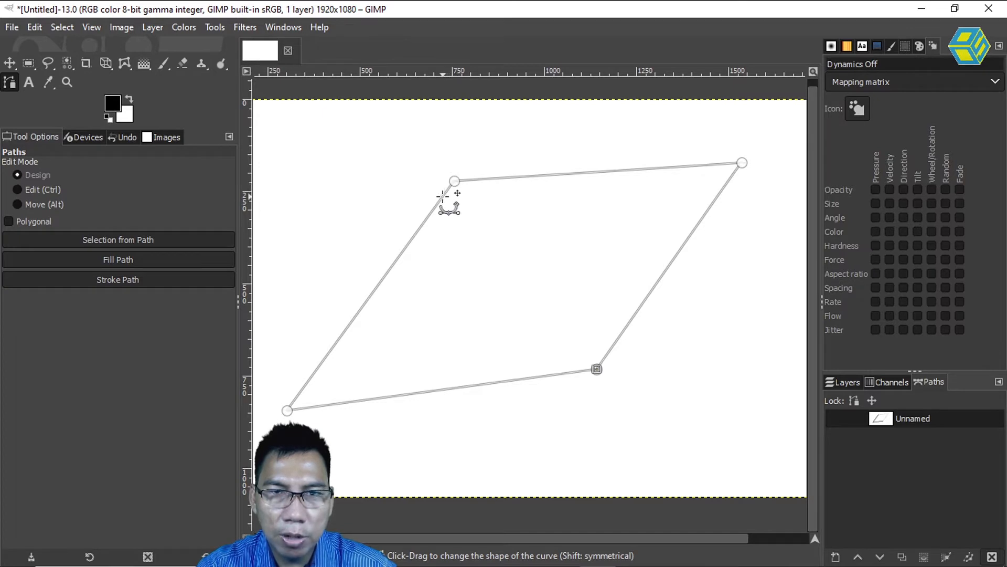
drag(442, 196, 400, 206)
drag(518, 172, 565, 169)
drag(460, 181, 482, 210)
drag(770, 192, 761, 161)
drag(566, 161, 589, 186)
drag(339, 189, 316, 180)
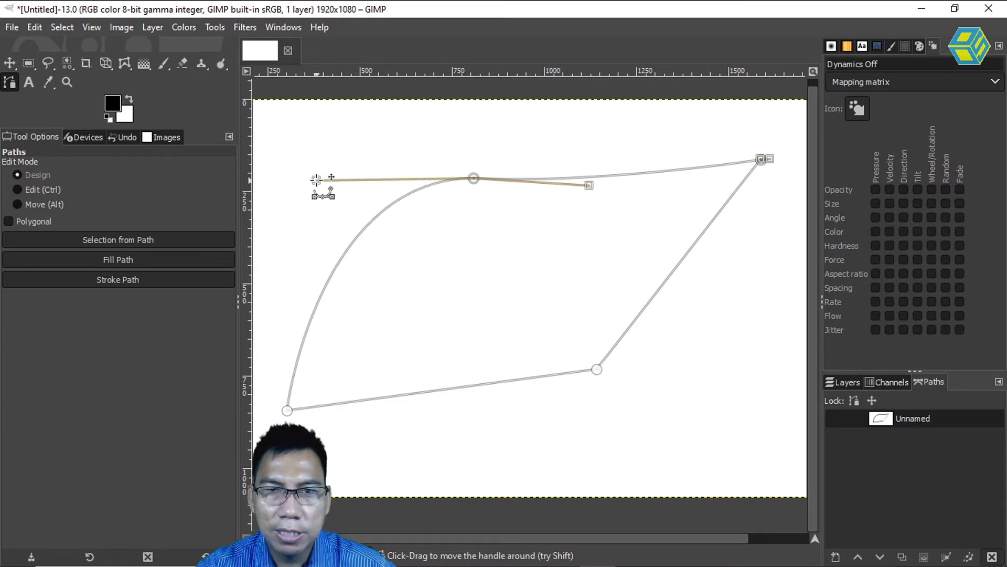
Bend the lower and right sides outward, adjusting the anchors and handles to give the path a pointed leaf shape.
drag(598, 369, 475, 423)
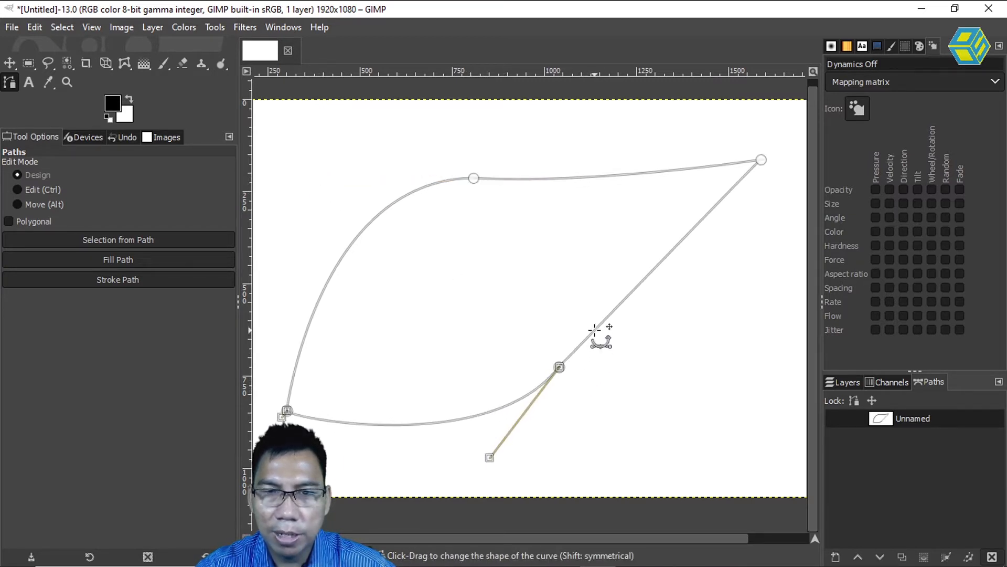
drag(601, 333, 603, 331)
drag(560, 367, 603, 344)
drag(503, 465, 481, 458)
drag(474, 178, 523, 201)
drag(573, 376, 580, 376)
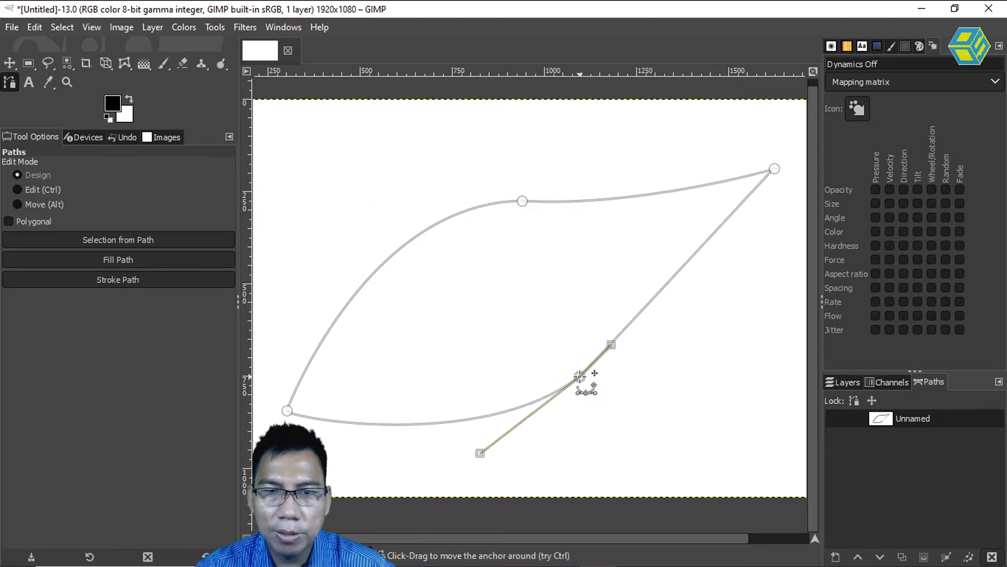
drag(618, 337, 645, 331)
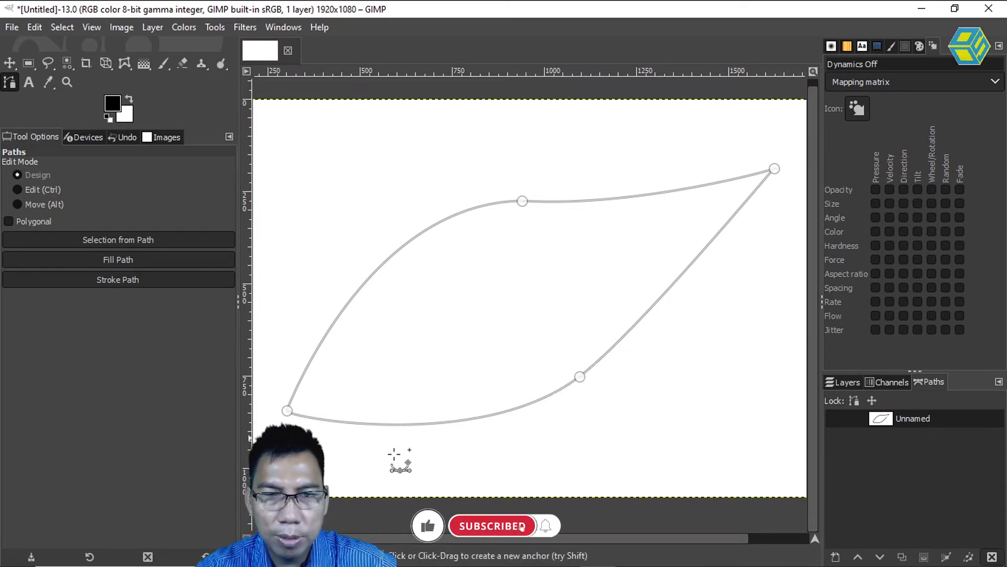
Add a second, narrow four-anchor component below the leaf shape and close it at its first anchor.
drag(451, 437, 612, 477)
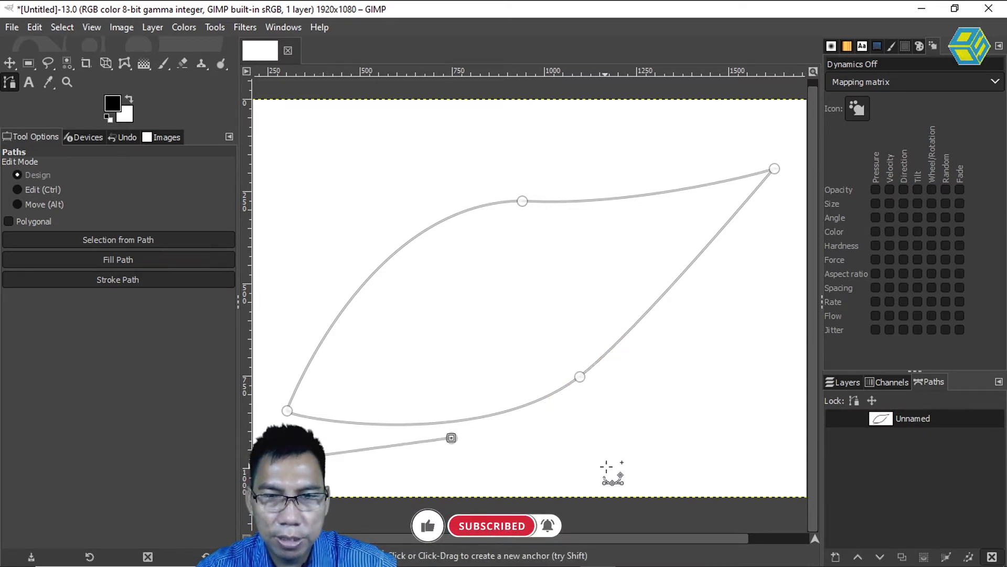
click(381, 491)
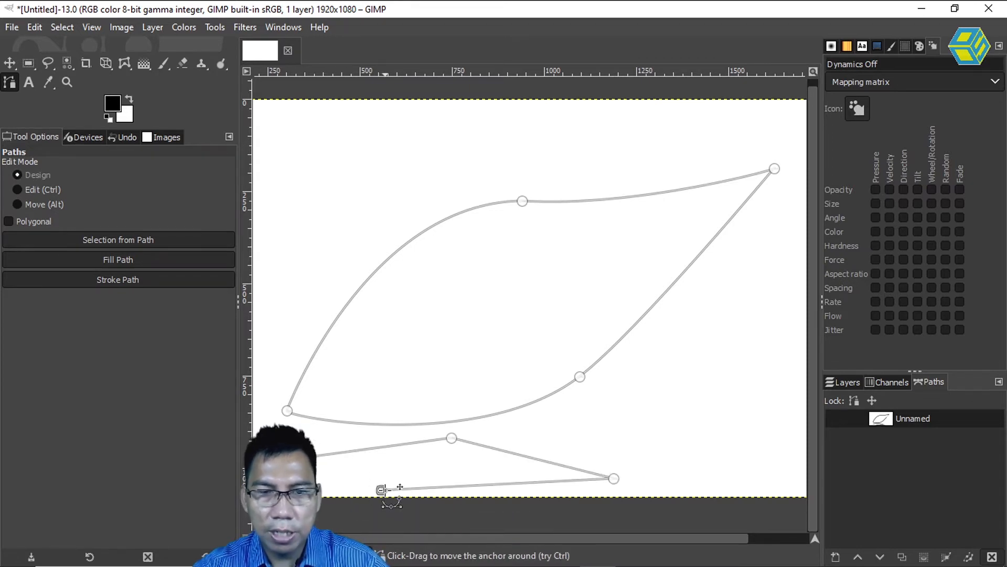
ctrl+click(292, 458)
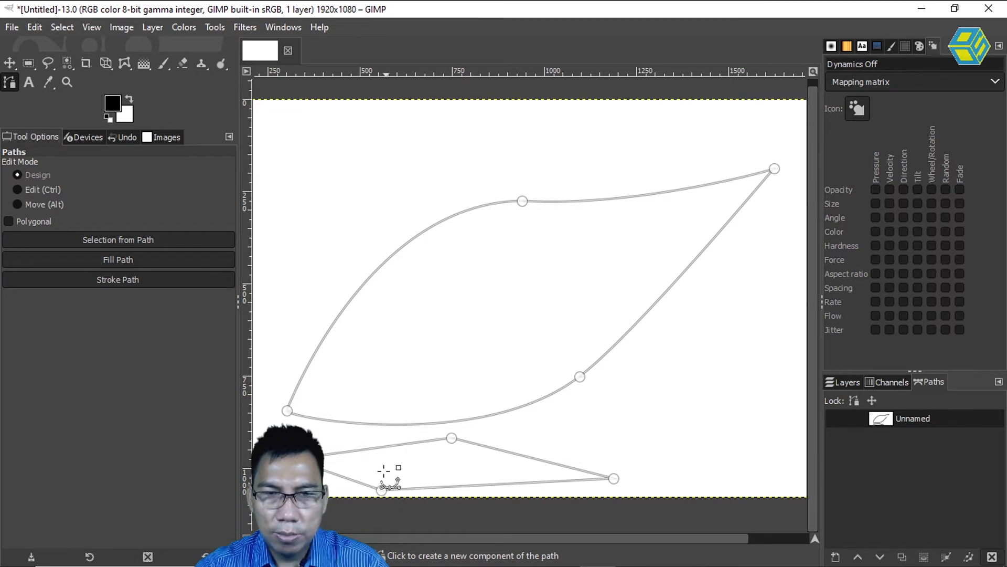
Bend the narrow component's upper edge upward and its lower edge downward into curves.
drag(396, 446, 395, 436)
drag(477, 444, 434, 418)
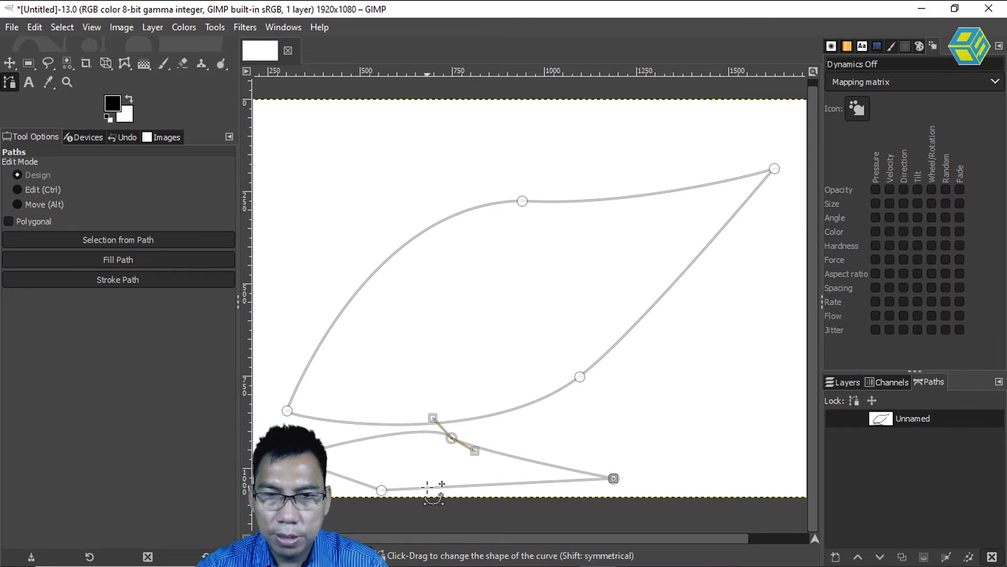
drag(427, 488, 438, 506)
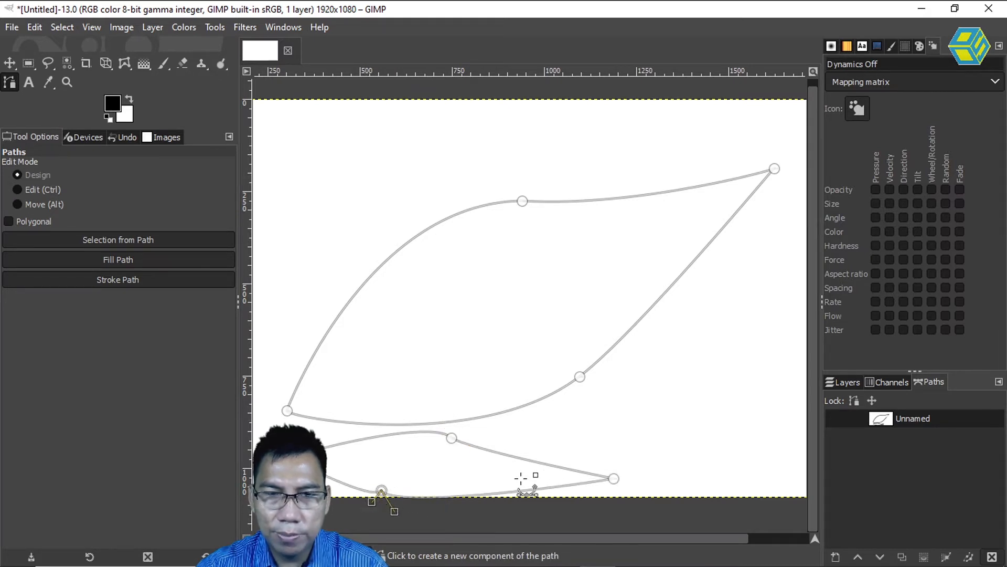
Add a third component of four anchors at the canvas's upper left, above the large leaf, and close it at its first anchor.
shift+click(269, 360)
click(281, 147)
click(486, 110)
click(408, 232)
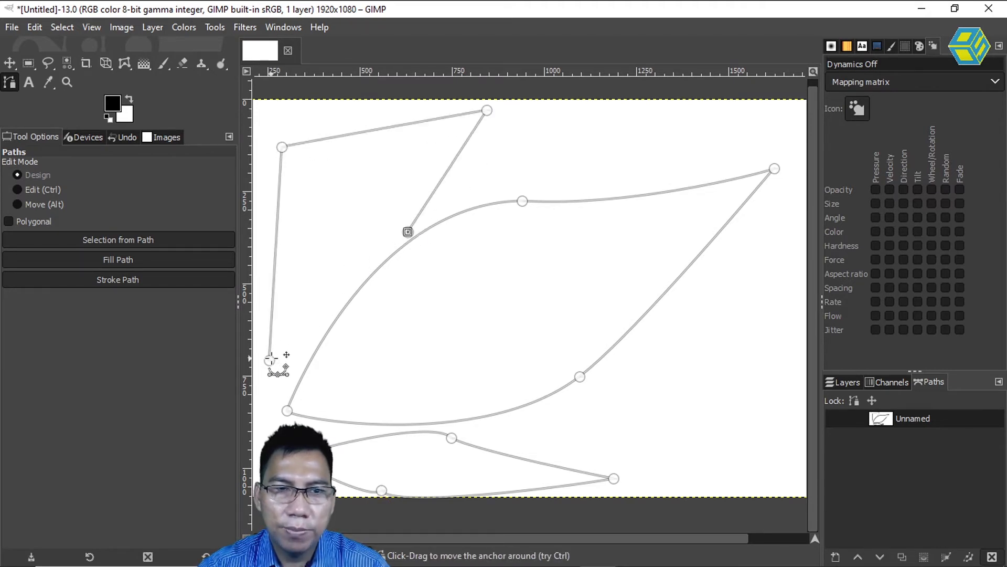
click(408, 231)
ctrl+click(269, 360)
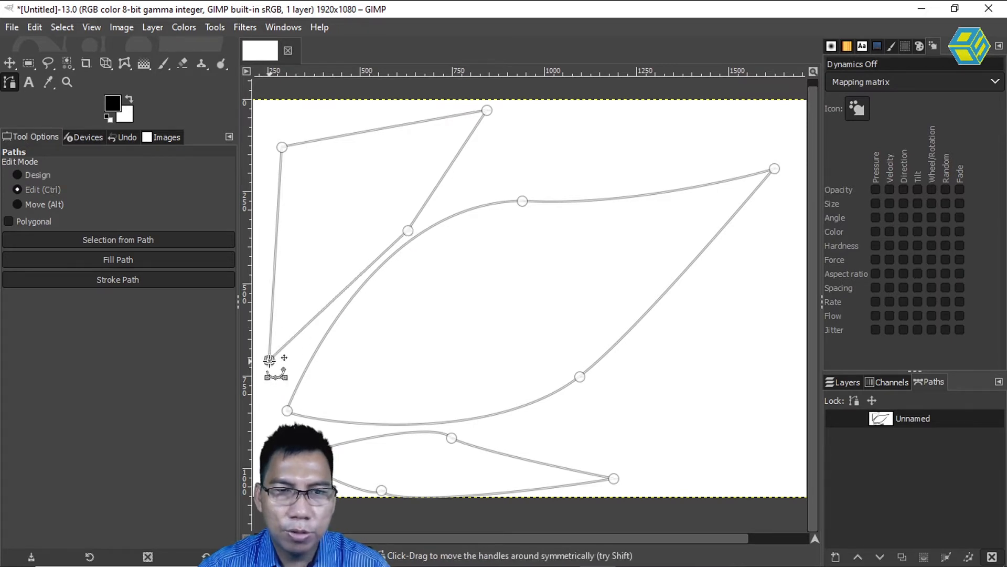
Reposition the third component's anchors and bend its left and upper edges outward into smooth curves.
drag(487, 110, 504, 103)
drag(282, 147, 311, 145)
drag(408, 232, 412, 228)
drag(292, 288, 278, 273)
drag(351, 138, 280, 180)
drag(313, 116, 376, 131)
drag(279, 180, 260, 153)
drag(374, 131, 375, 114)
drag(311, 146, 314, 152)
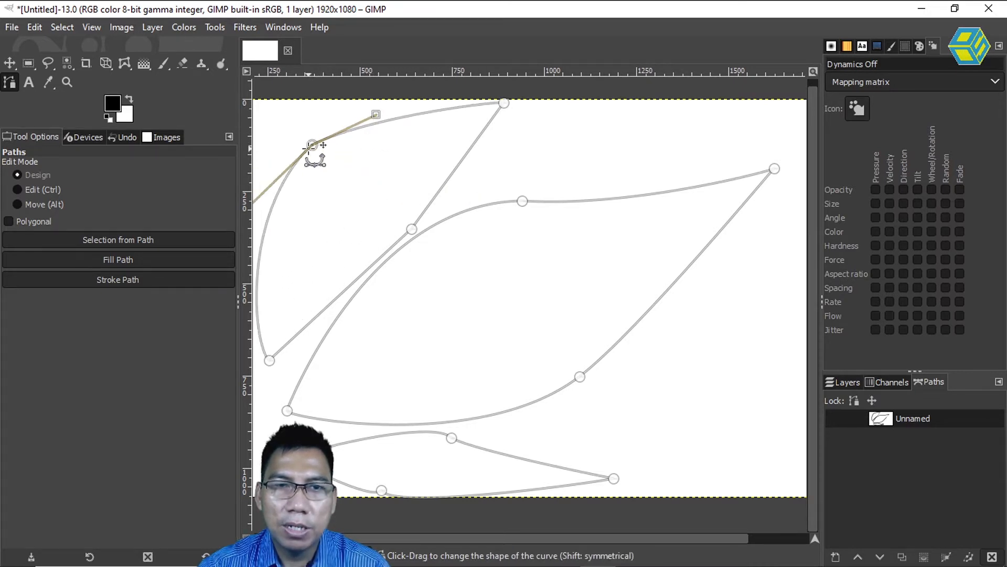
Bend the third component's lower-right edges and refine its anchors and handles to form a second leaf beside the large one.
drag(411, 229, 393, 233)
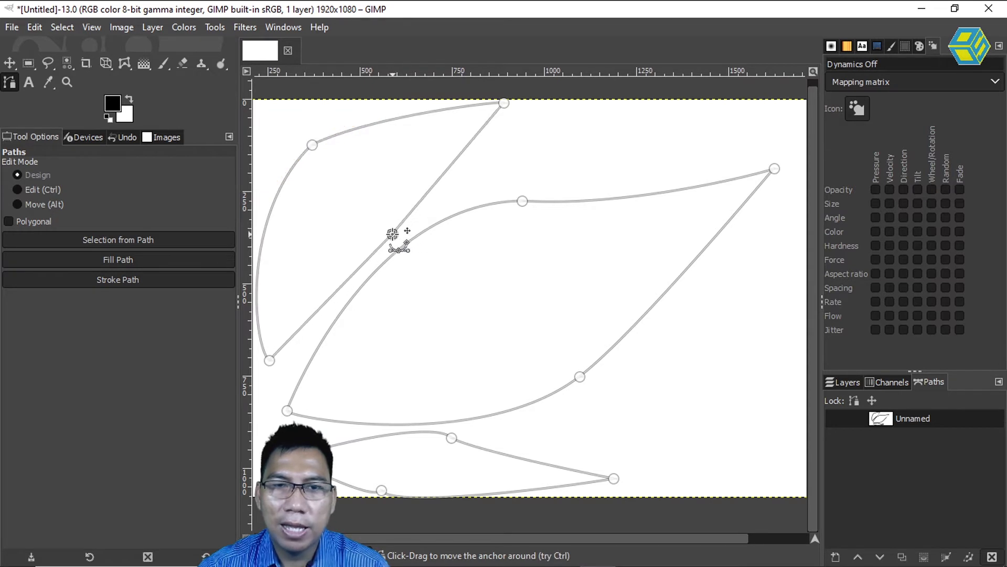
drag(429, 191, 427, 188)
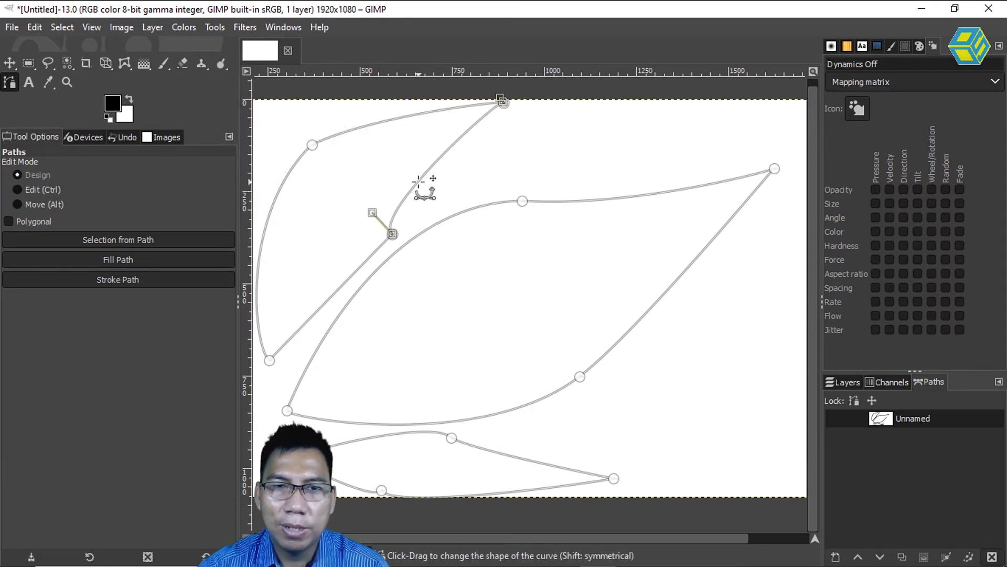
drag(354, 275, 404, 163)
drag(313, 145, 328, 159)
drag(391, 128, 387, 107)
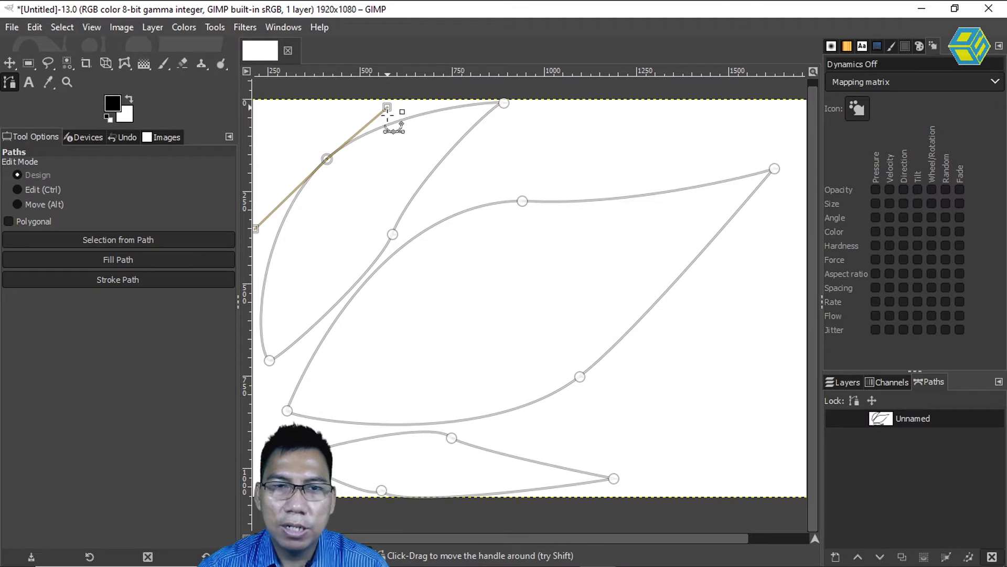
drag(392, 234, 376, 229)
drag(397, 175, 419, 159)
drag(376, 230, 385, 237)
drag(374, 273, 346, 312)
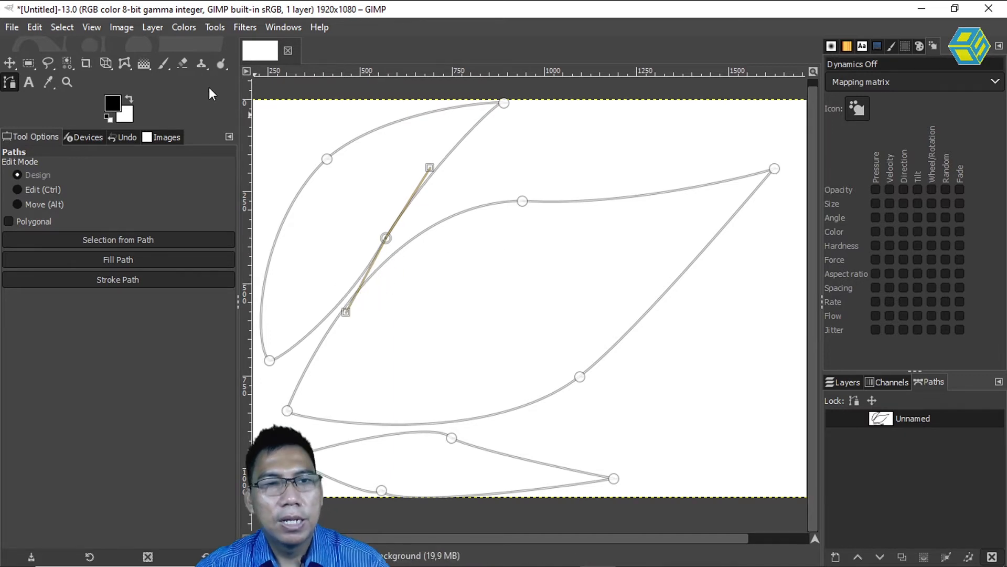
Leave path editing for the Move tool and toggle the Unnamed path's visibility on and off to compare the canvas.
click(9, 63)
click(885, 420)
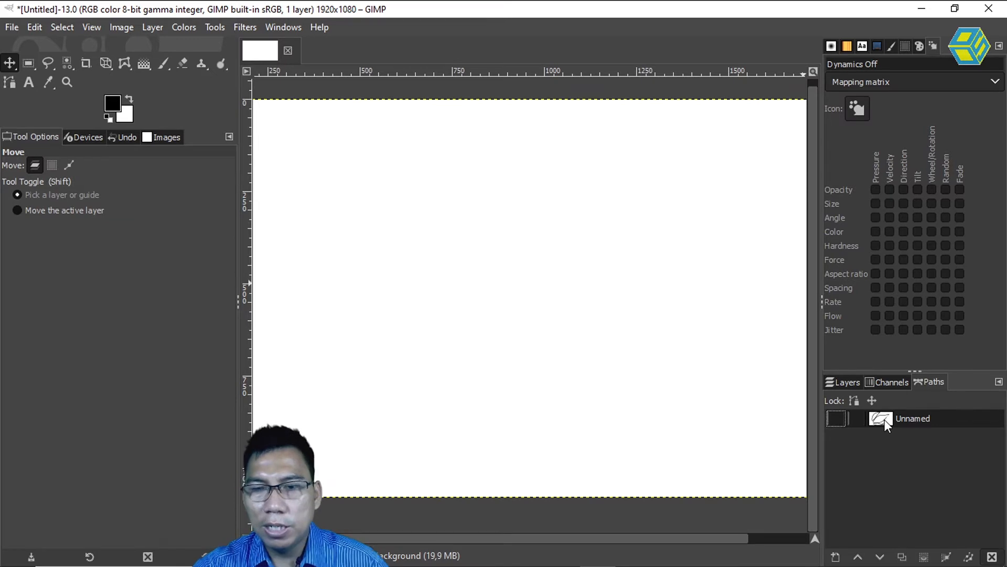
click(839, 420)
click(838, 420)
click(839, 420)
click(839, 418)
click(839, 418)
click(839, 418)
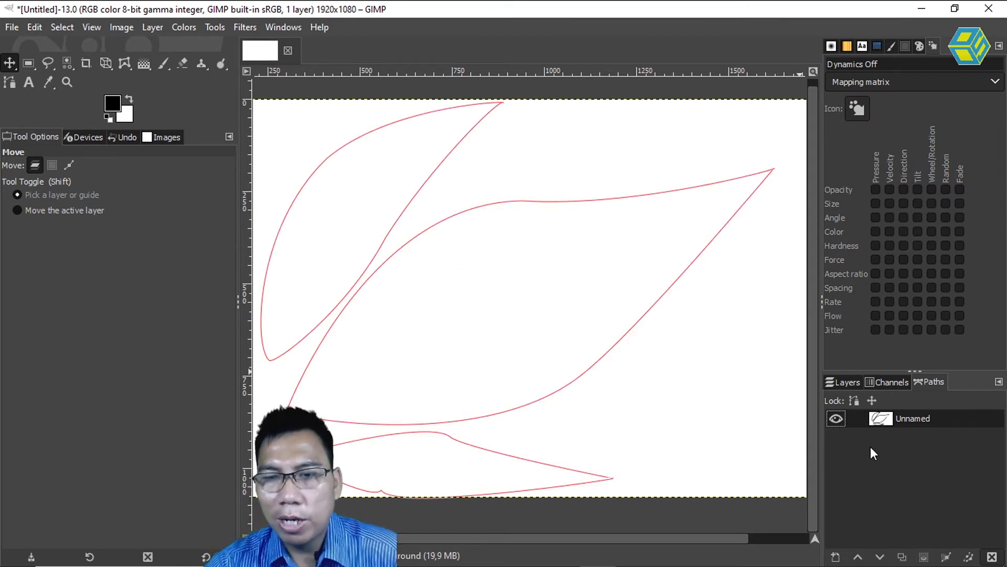
click(836, 418)
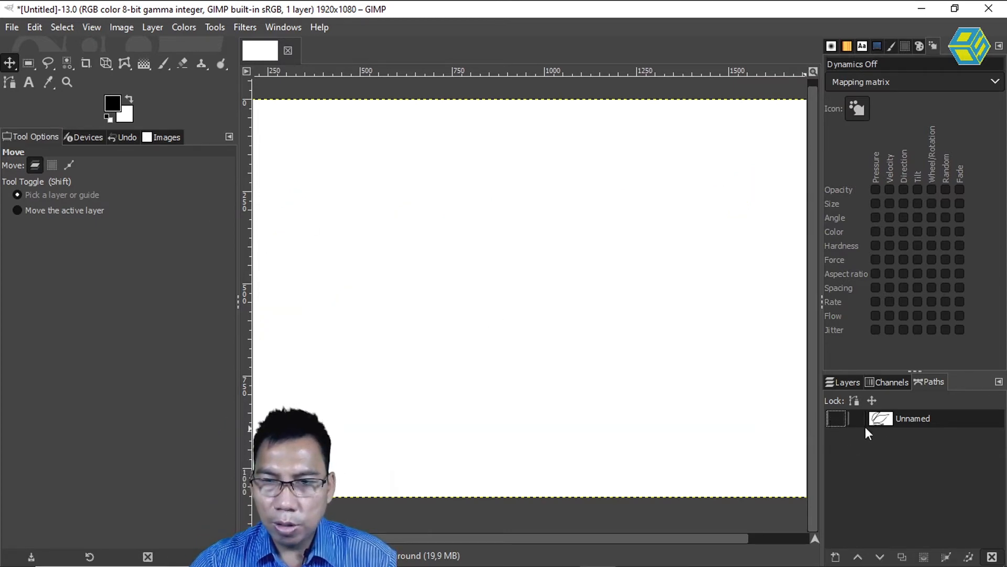
Try moving the background layer around the canvas, and undo the moves.
drag(367, 342, 473, 238)
drag(668, 216, 681, 228)
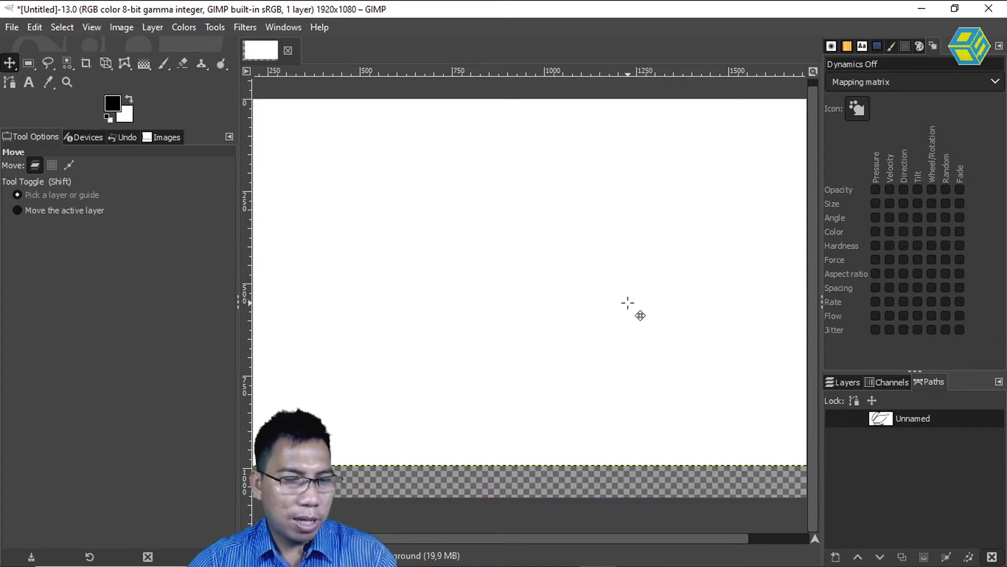
key(ctrl+z)
key(ctrl+z)
key(ctrl+z)
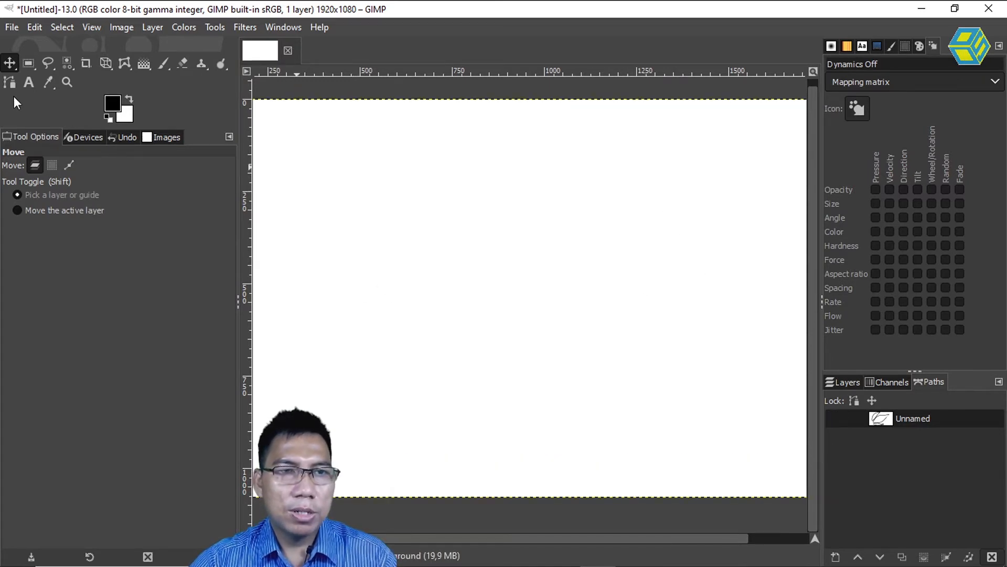
Draw a new separate path of six anchors as a curved leaf in the canvas centre and close it at its first anchor.
click(11, 82)
click(356, 292)
click(513, 178)
drag(514, 179, 541, 174)
drag(629, 172, 642, 171)
drag(671, 239, 640, 288)
drag(537, 351, 504, 350)
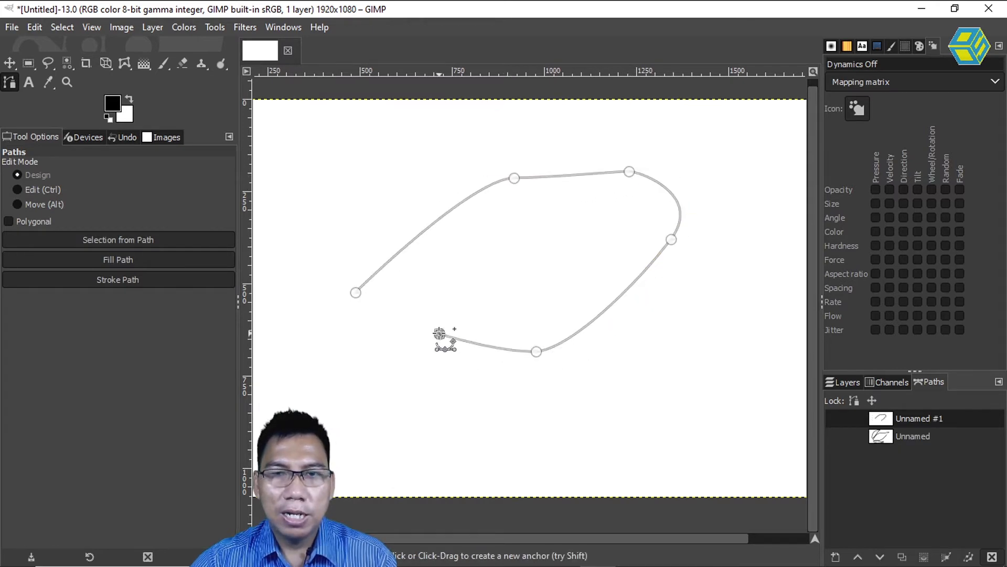
drag(439, 334, 424, 320)
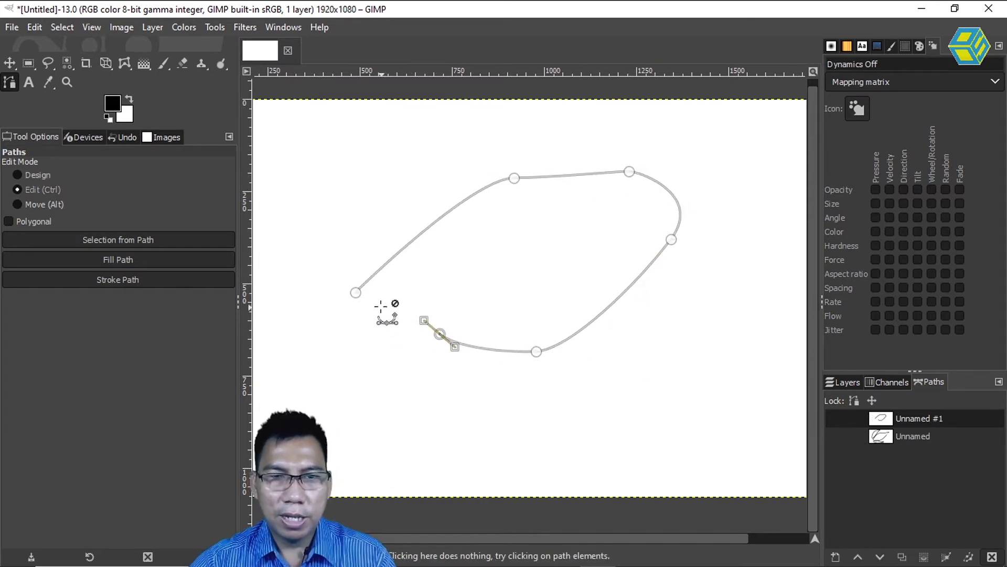
ctrl+click(356, 292)
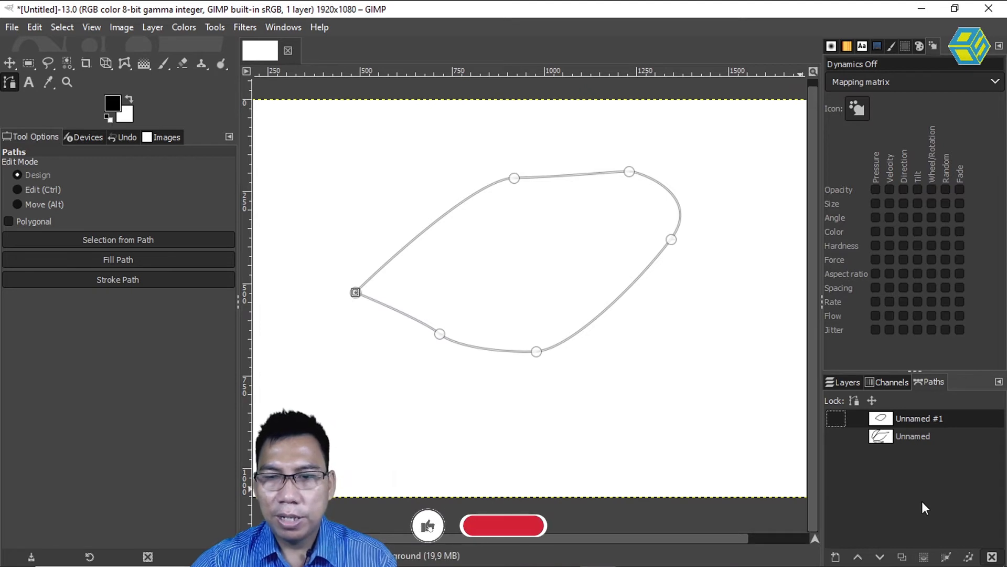
Switch between the Unnamed and Unnamed #1 paths to compare their shapes, ending on Unnamed #1.
click(922, 440)
click(934, 418)
click(936, 437)
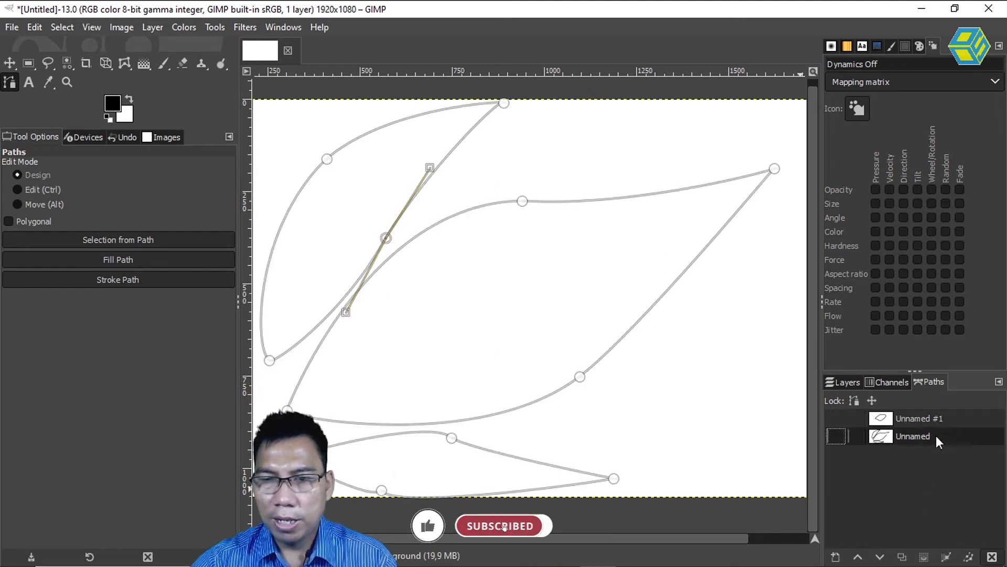
click(939, 419)
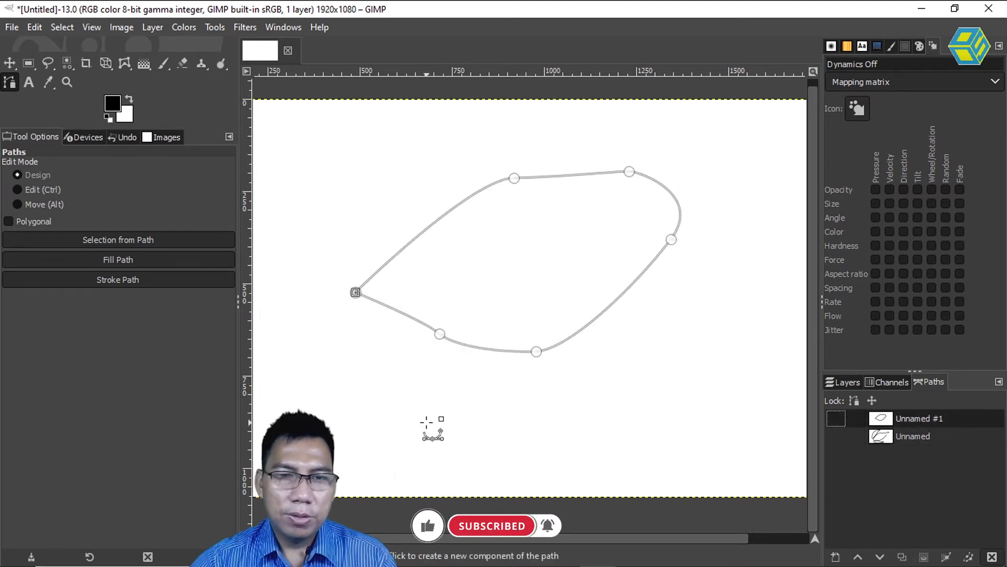
Add an open, curved eight-anchor component below the leaf in Unnamed #1, and finish editing with the Move tool.
click(344, 426)
click(525, 386)
click(638, 386)
click(651, 408)
click(616, 466)
click(504, 462)
click(417, 437)
click(344, 447)
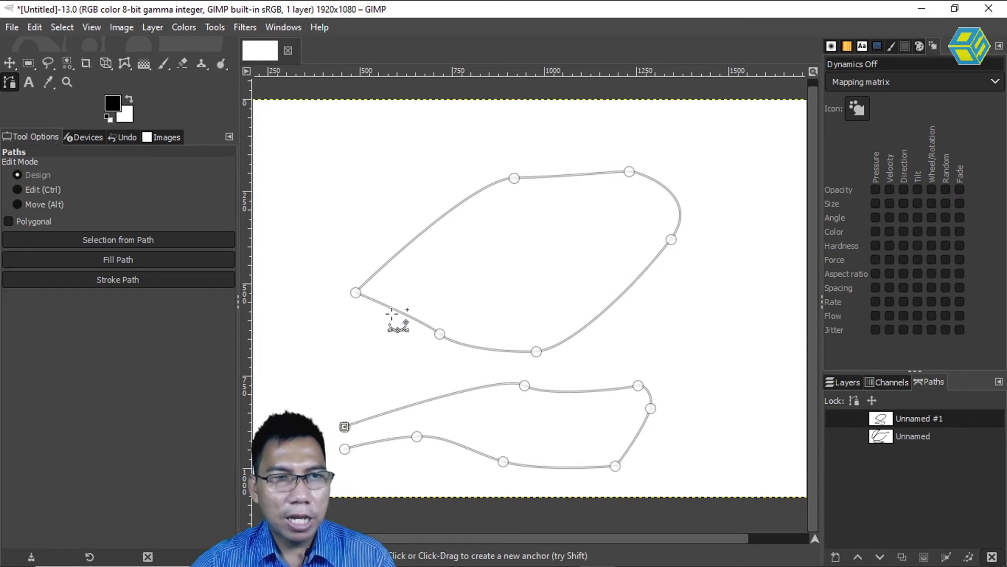
click(10, 64)
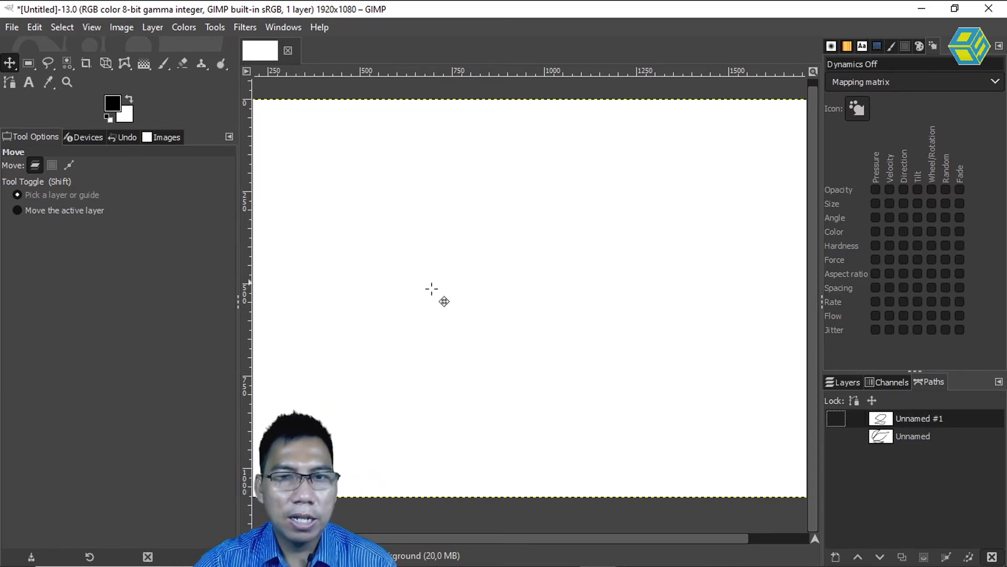
Draw another separate path of eight anchors with curved edges, close it at its first anchor, and finish editing with the Move tool.
click(11, 85)
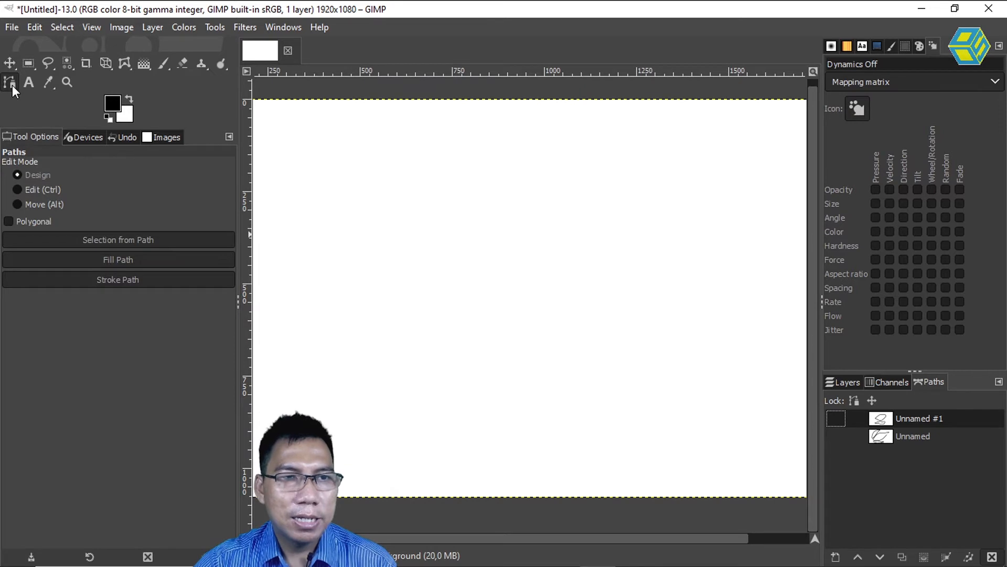
click(376, 322)
drag(528, 164, 557, 156)
drag(665, 165, 697, 156)
drag(722, 214, 709, 257)
drag(628, 363, 595, 360)
mouse_move(507, 319)
mouse_down()
mouse_move(495, 313)
mouse_move(416, 357)
mouse_up()
click(369, 366)
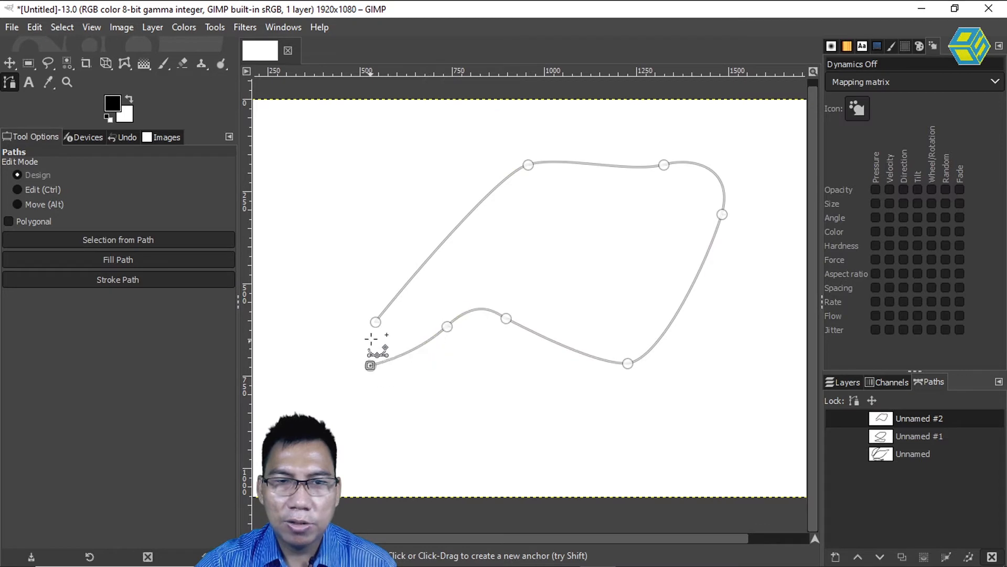
click(376, 322)
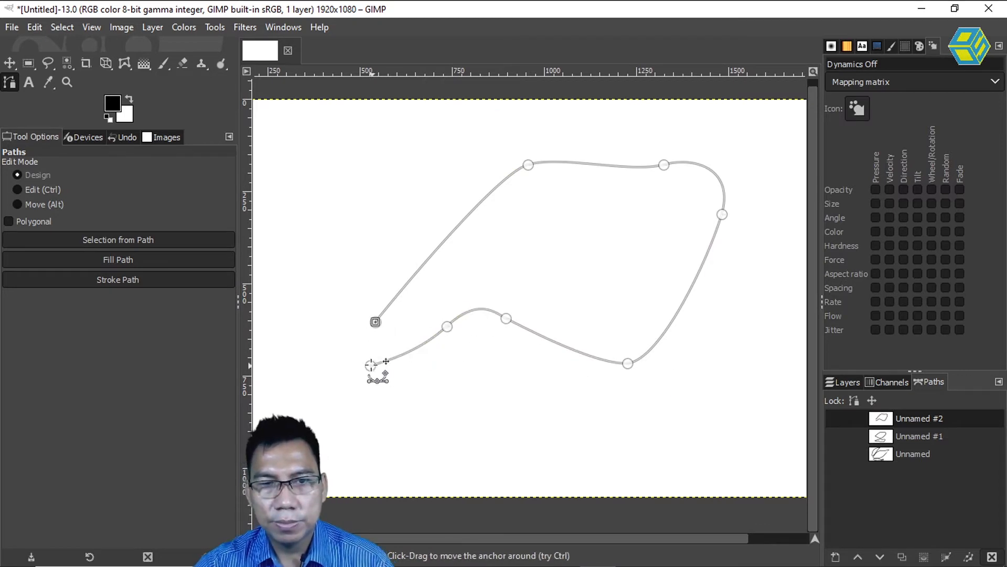
ctrl+click(376, 322)
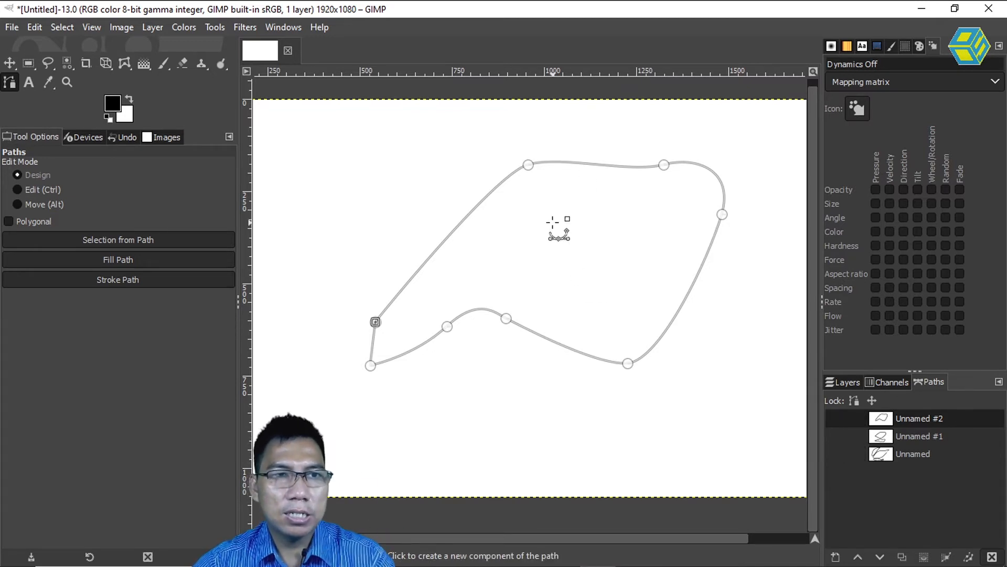
click(10, 63)
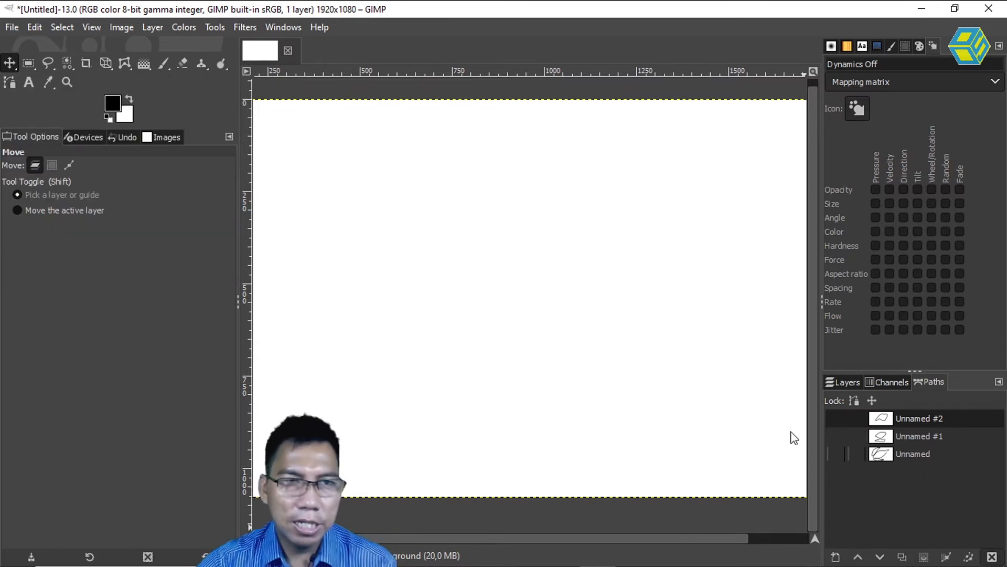
Draw a further separate path as a large straight-sided quadrilateral and close it at its first anchor.
click(9, 83)
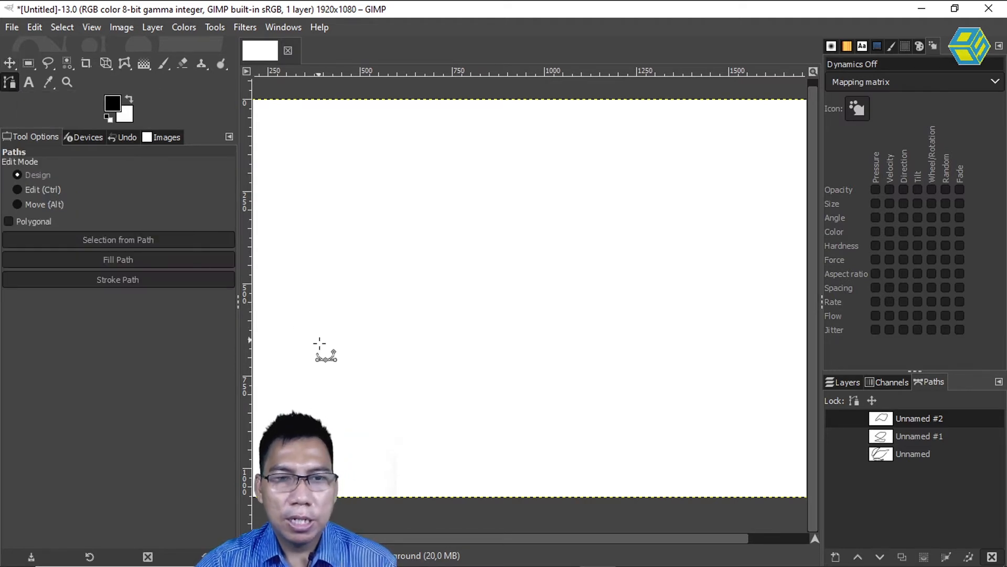
click(322, 403)
click(412, 149)
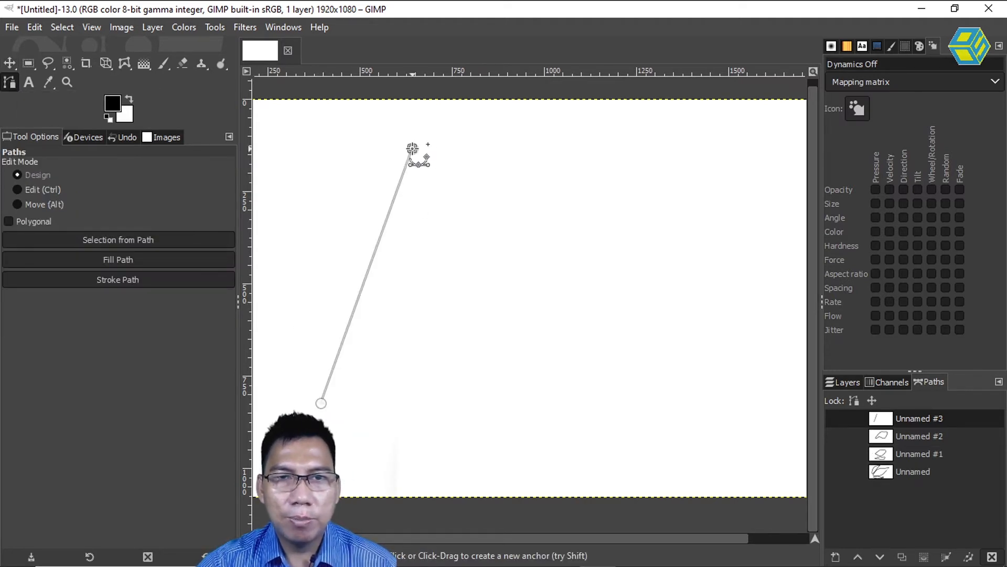
click(718, 136)
click(698, 366)
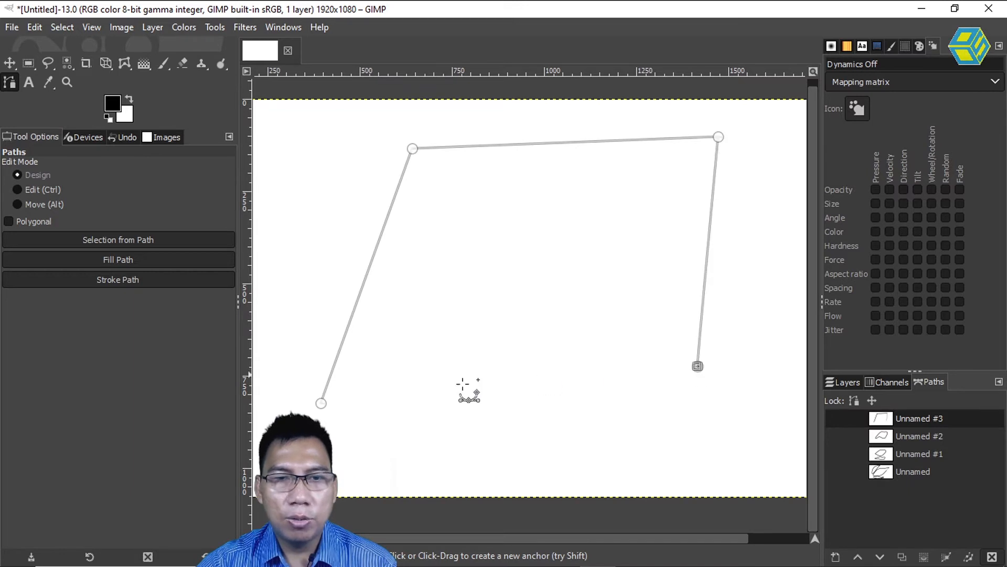
ctrl+click(321, 402)
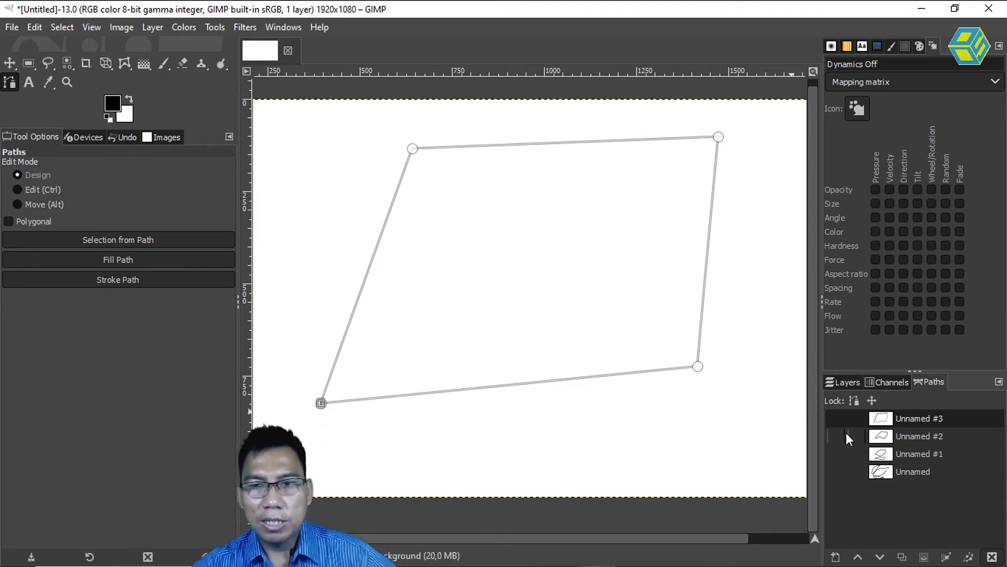
Move the quadrilateral's upper-left anchor slightly inward and finish editing with the Move tool.
click(837, 418)
click(837, 418)
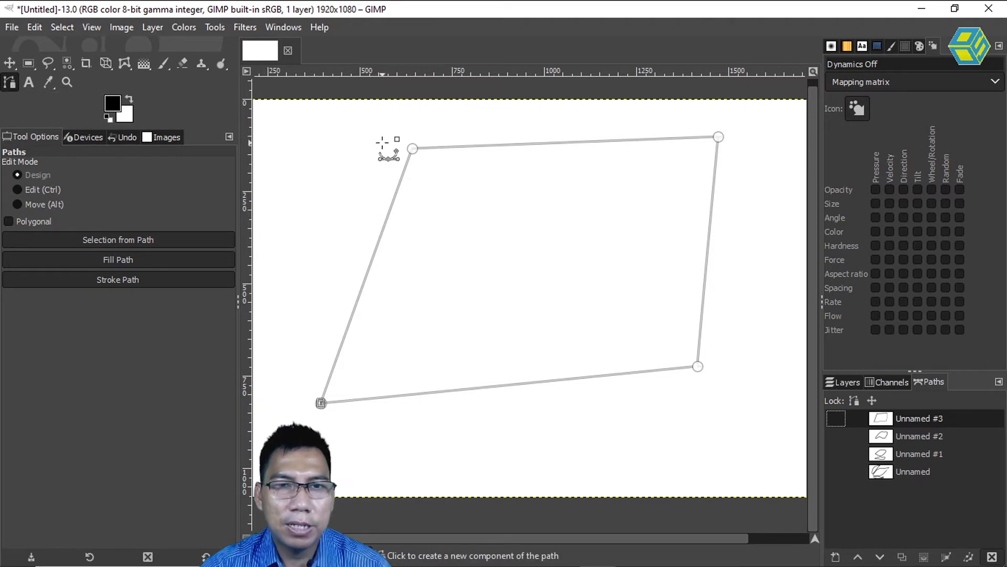
drag(412, 149, 430, 183)
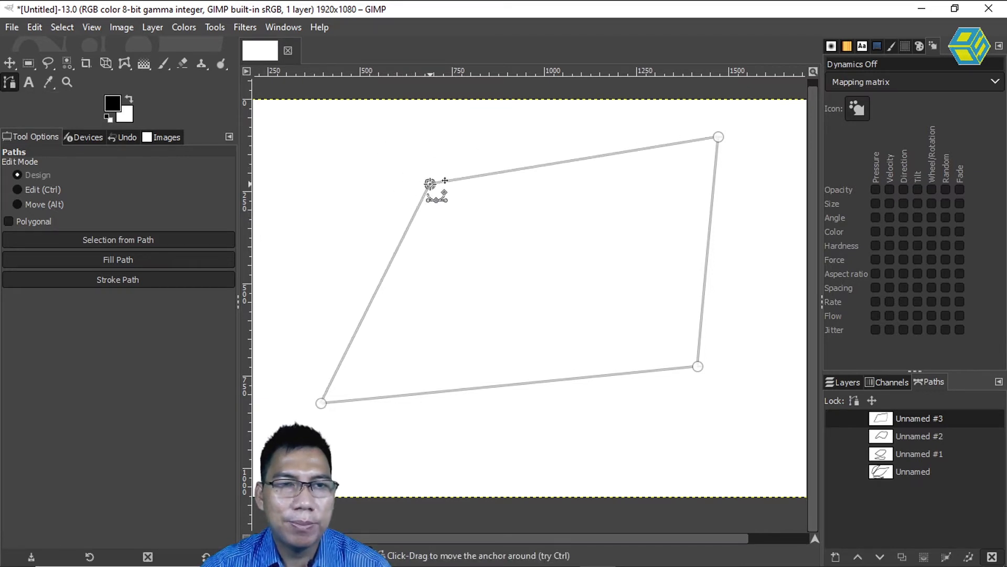
click(11, 62)
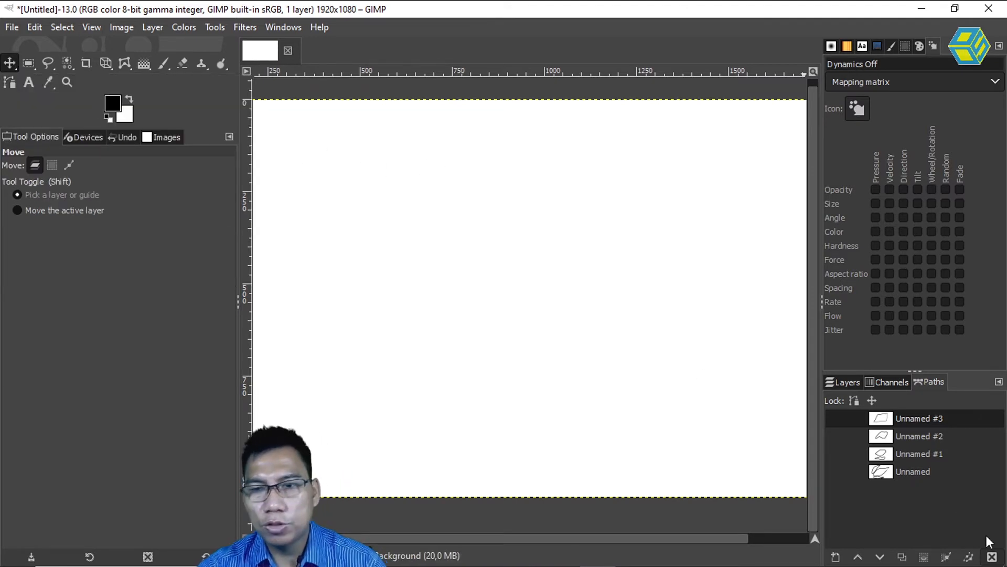
Make the original Unnamed path visible and reopen it for editing with the Paths tool.
click(896, 470)
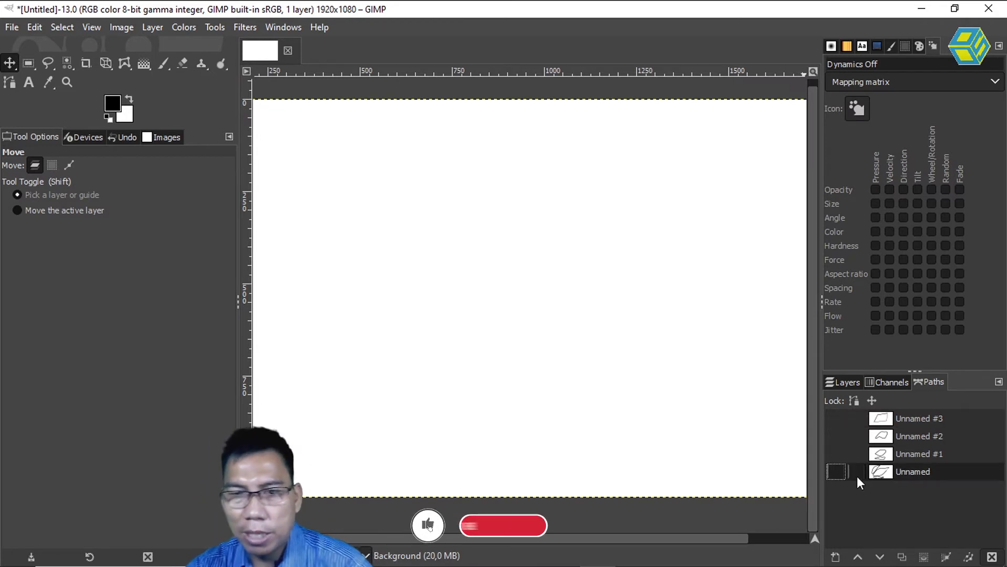
click(837, 472)
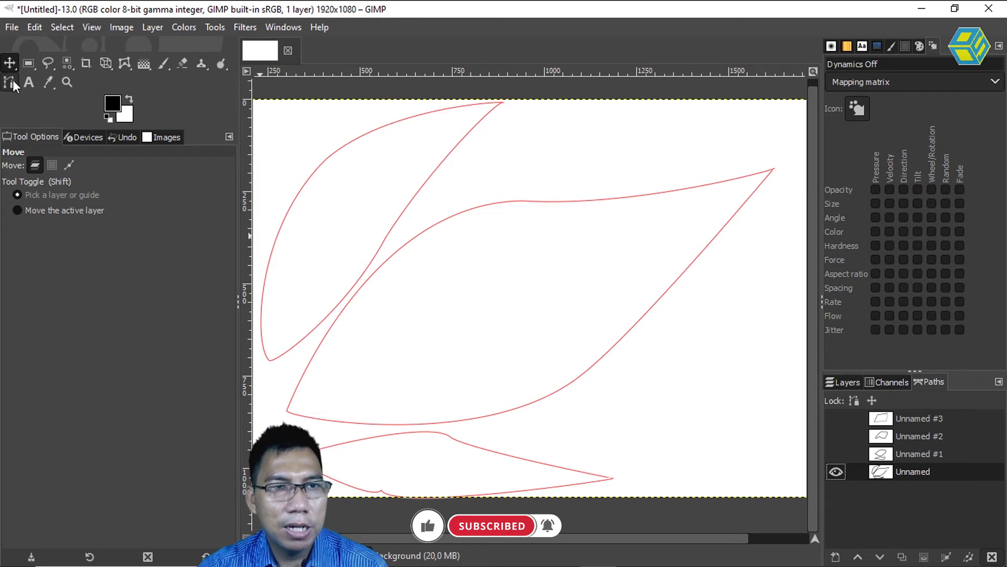
click(13, 81)
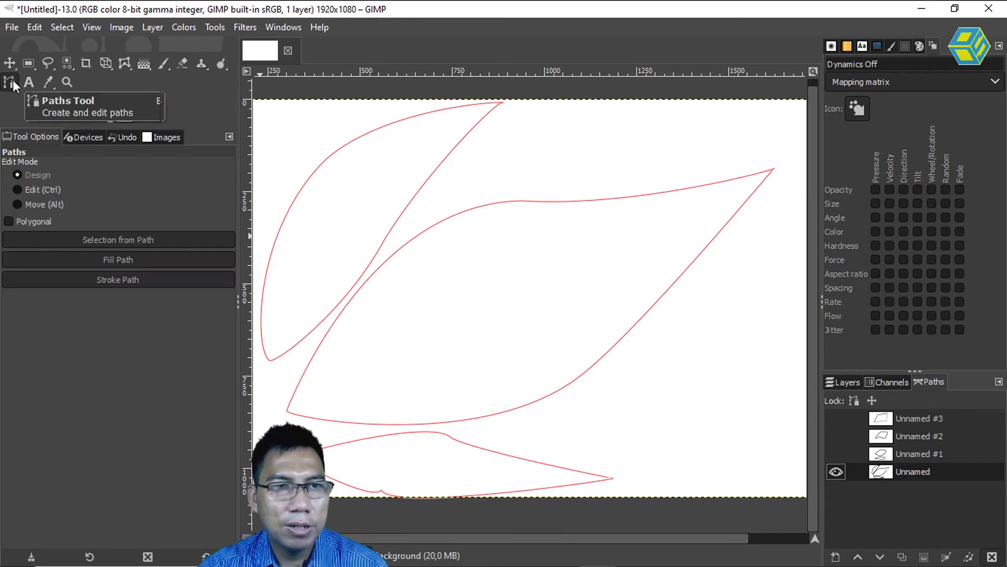
click(412, 200)
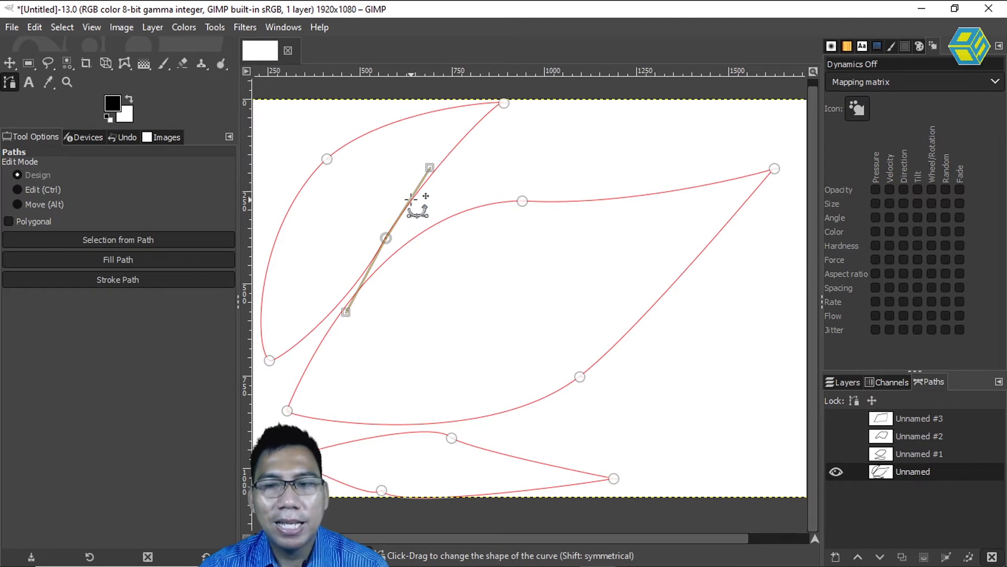
Move three anchors on the Unnamed path slightly to refine the curves of its two upper leaf-like shapes.
drag(524, 202, 534, 210)
drag(386, 238, 394, 241)
drag(327, 159, 319, 162)
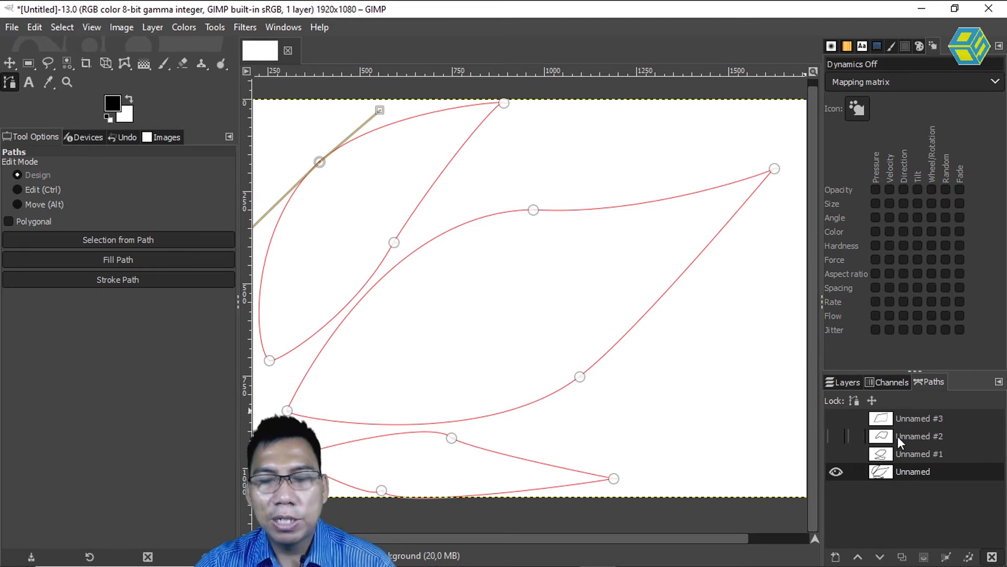
Show only the path Unnamed #1 and close its open lower component by joining the two end anchors.
click(835, 470)
click(836, 453)
click(924, 452)
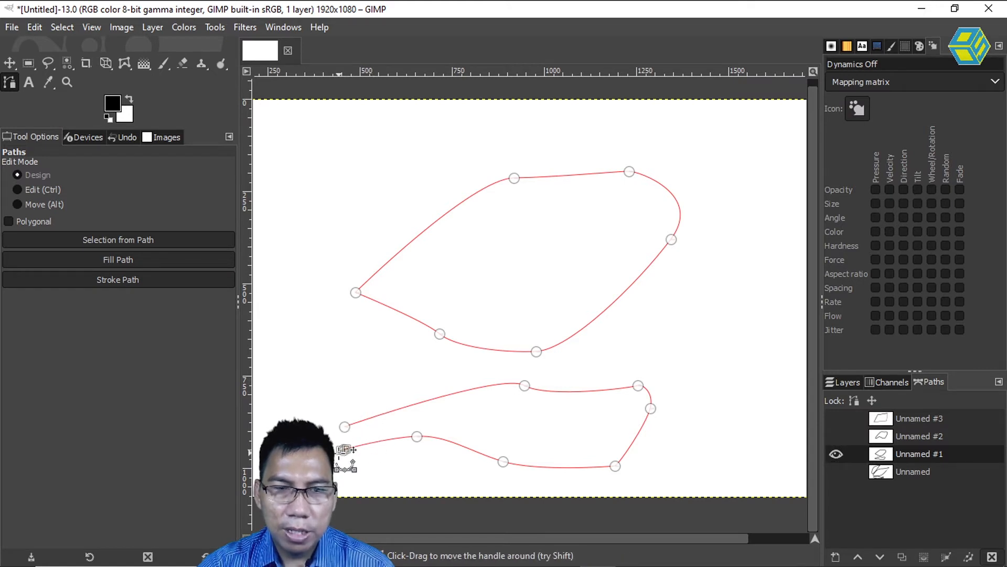
key(ctrl)
ctrl+click(344, 427)
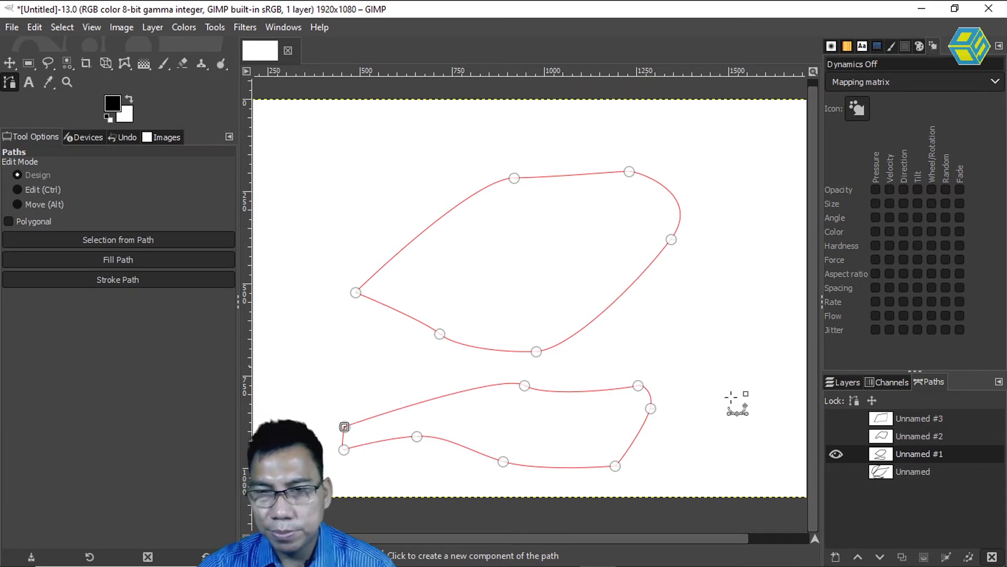
Show only the path Unnamed #2 and move the two anchors of its lower curve slightly downward.
click(907, 434)
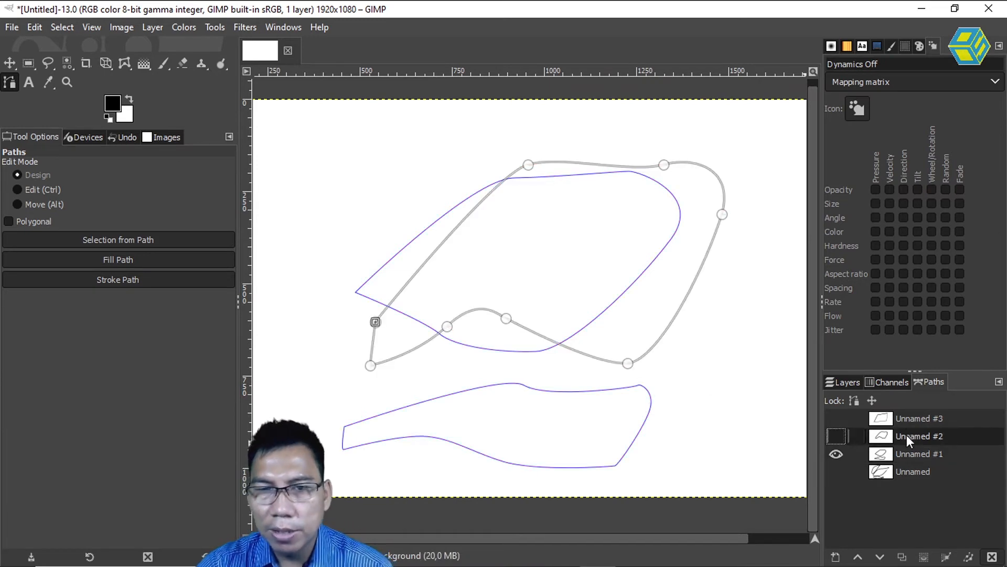
click(837, 454)
click(837, 436)
drag(451, 331, 449, 342)
drag(507, 318, 506, 325)
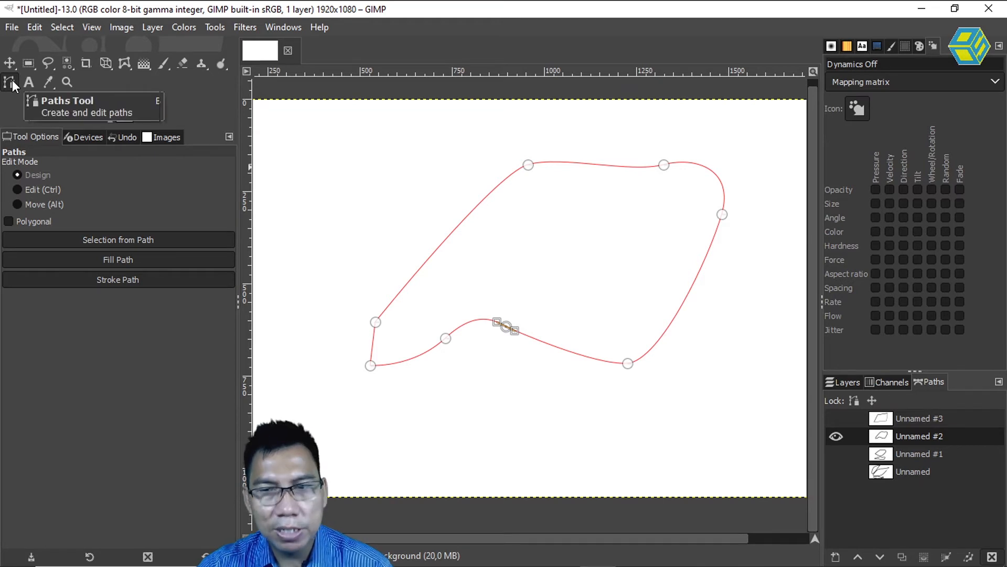
Select each of the four paths in turn, ending on Unnamed, and hide Unnamed #2.
click(892, 511)
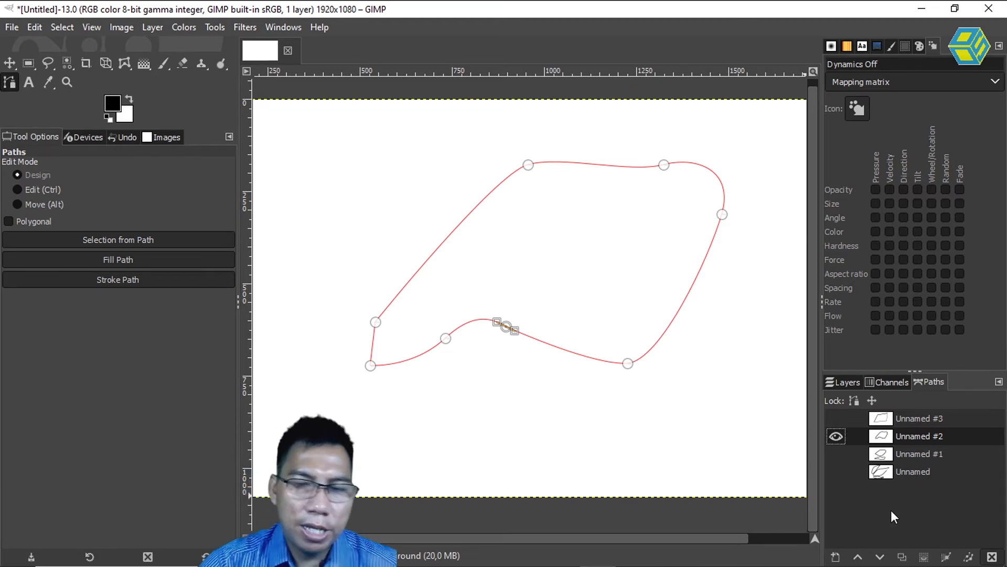
click(924, 471)
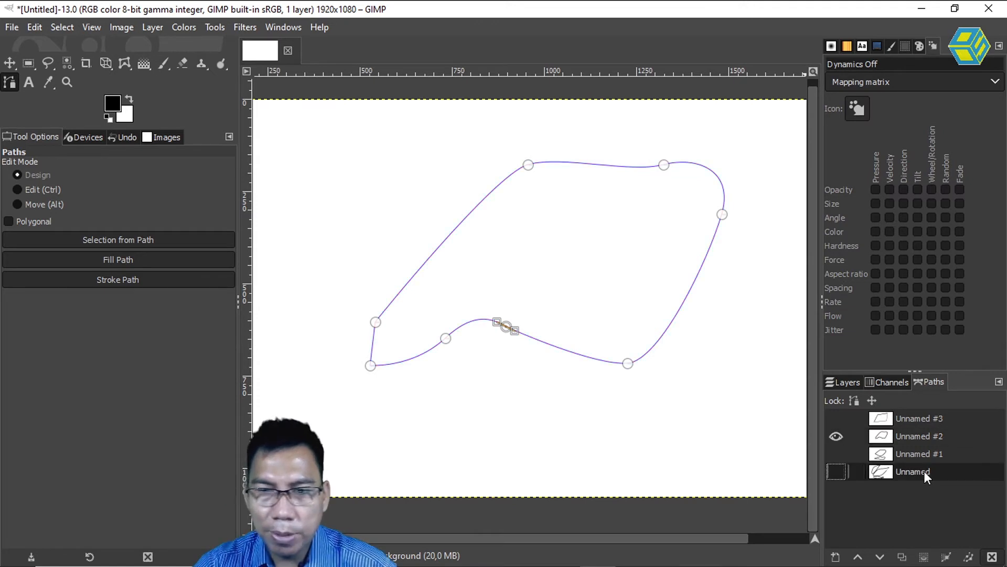
click(918, 455)
click(918, 441)
click(920, 418)
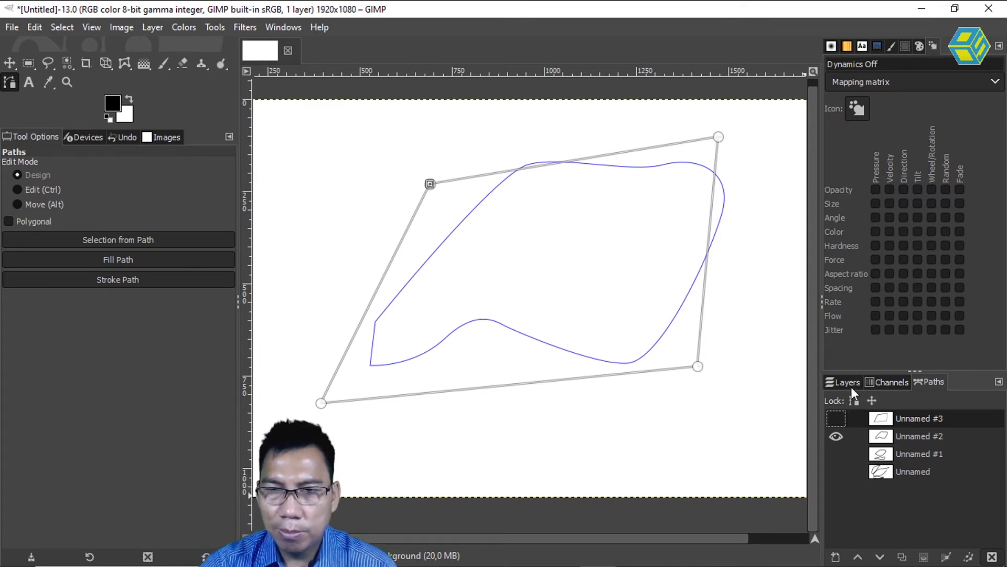
click(911, 471)
click(835, 436)
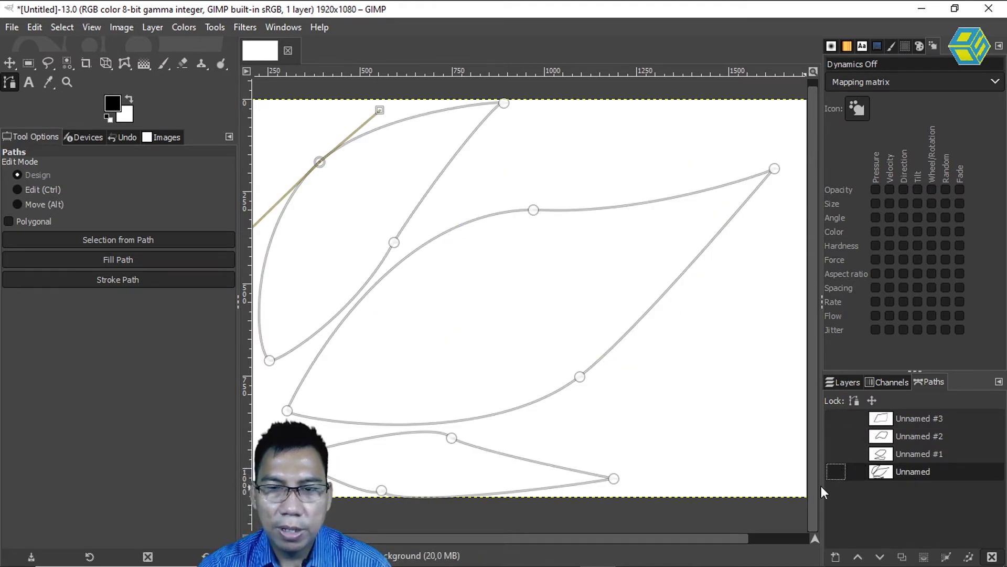
Select the hidden paths one after another with the Paths tool active to compare their outlines, ending on Unnamed.
click(933, 455)
click(935, 440)
click(934, 419)
click(937, 437)
click(938, 454)
click(938, 472)
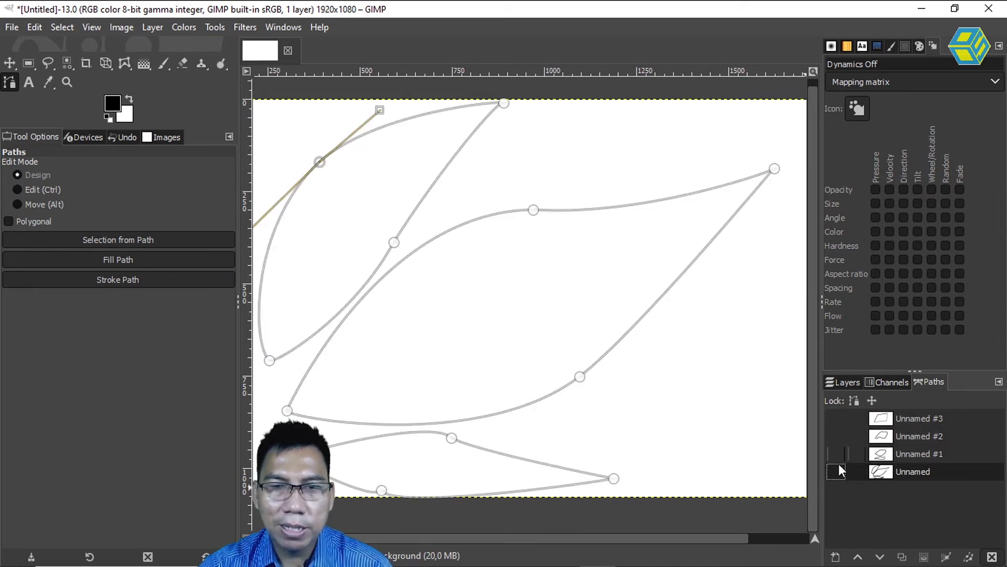
click(918, 453)
click(923, 436)
click(924, 417)
click(926, 433)
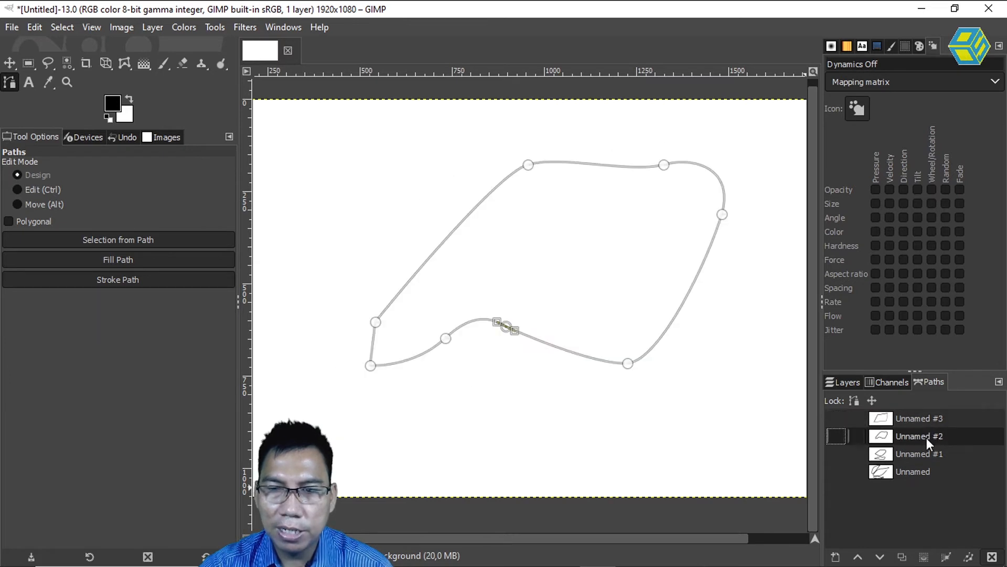
click(928, 467)
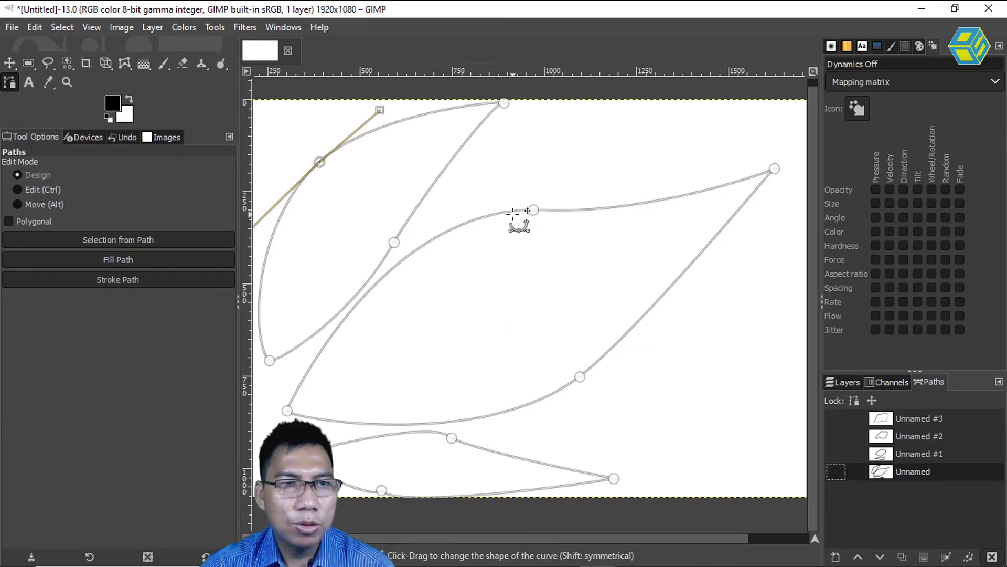
Switch to the Move tool and select each hidden path in turn to check whether its outline is displayed.
click(10, 63)
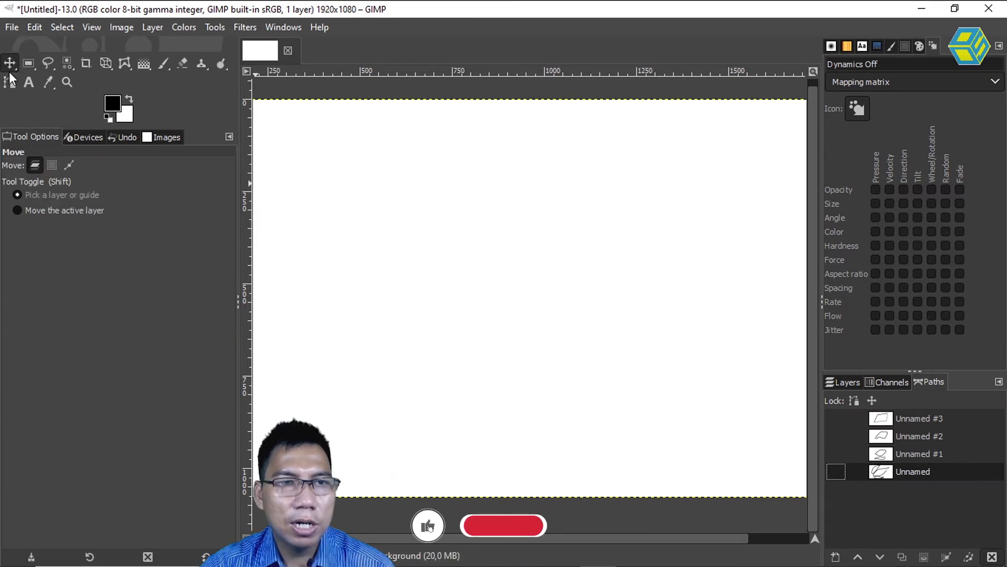
click(943, 452)
click(940, 419)
click(940, 437)
click(939, 455)
click(935, 472)
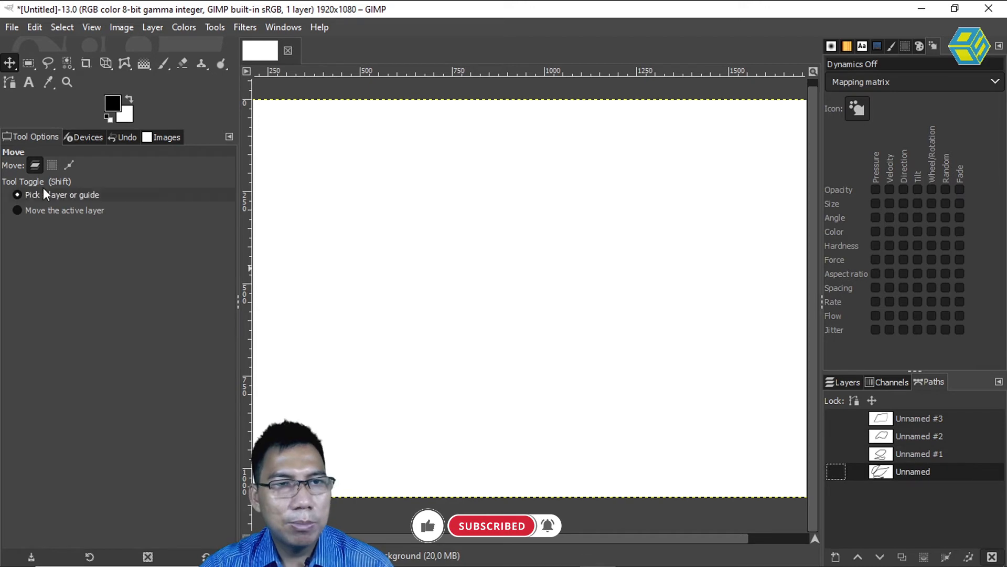
Return to the Paths tool, check the hidden paths, and briefly show the Unnamed path before hiding it again.
click(10, 83)
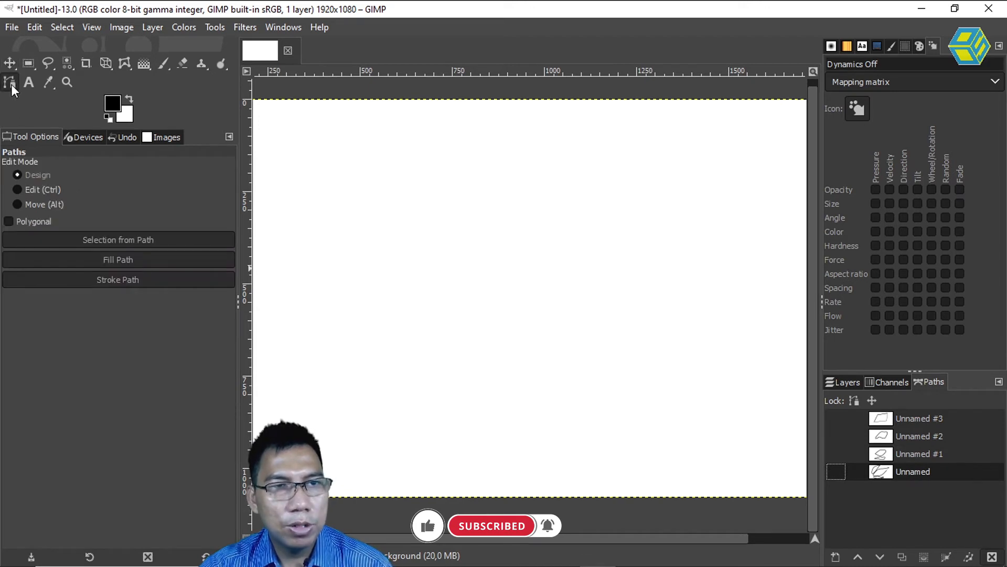
click(933, 452)
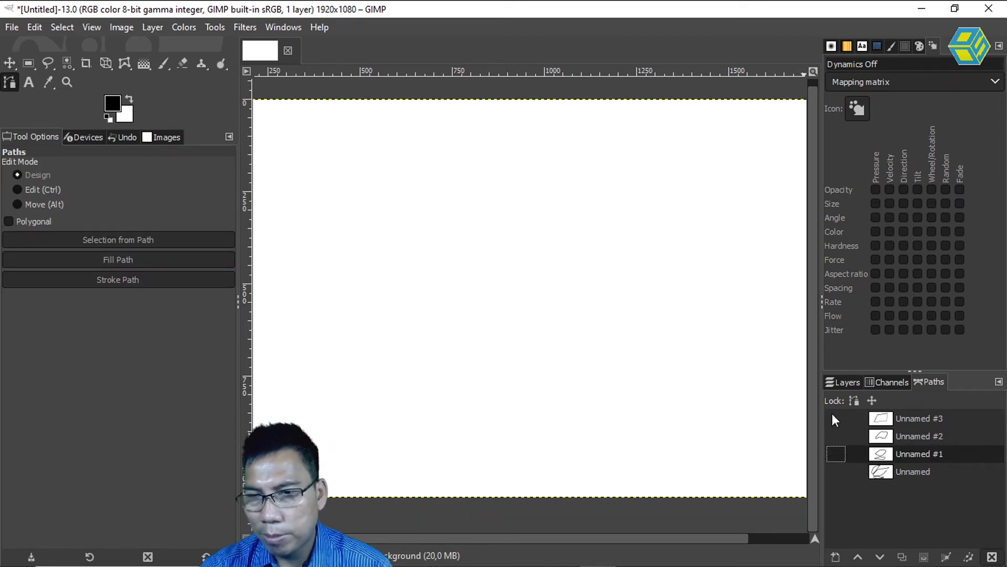
click(928, 436)
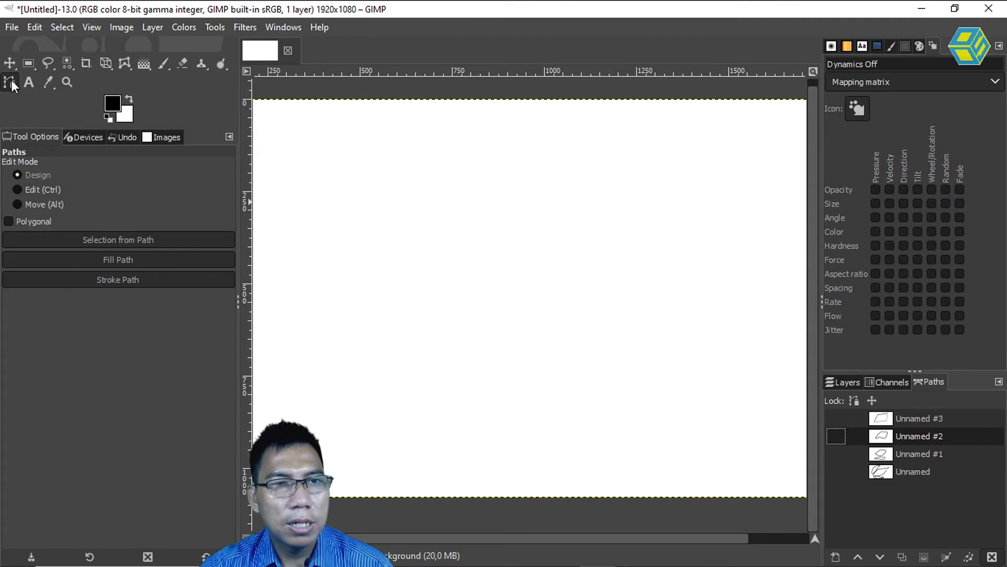
click(914, 471)
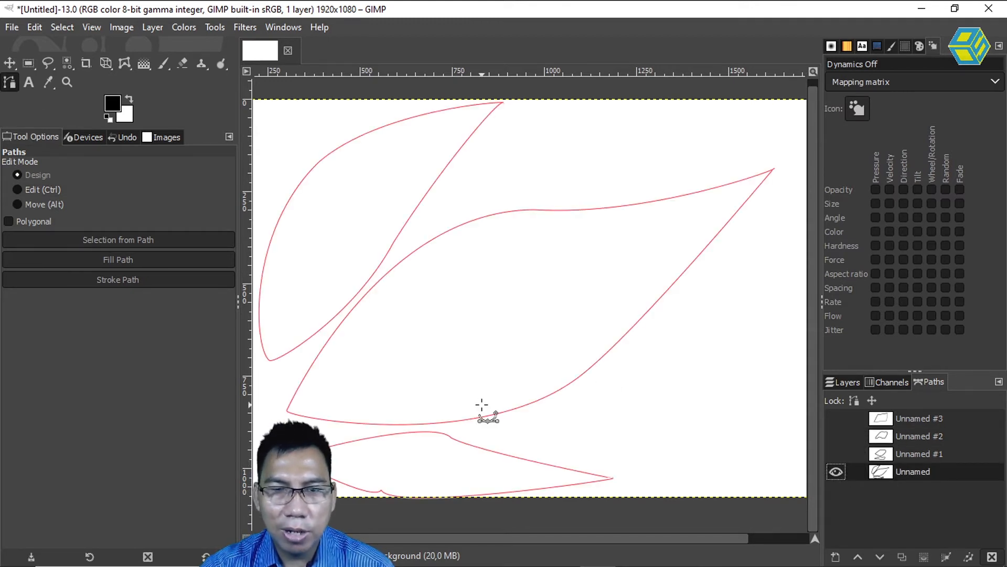
click(910, 454)
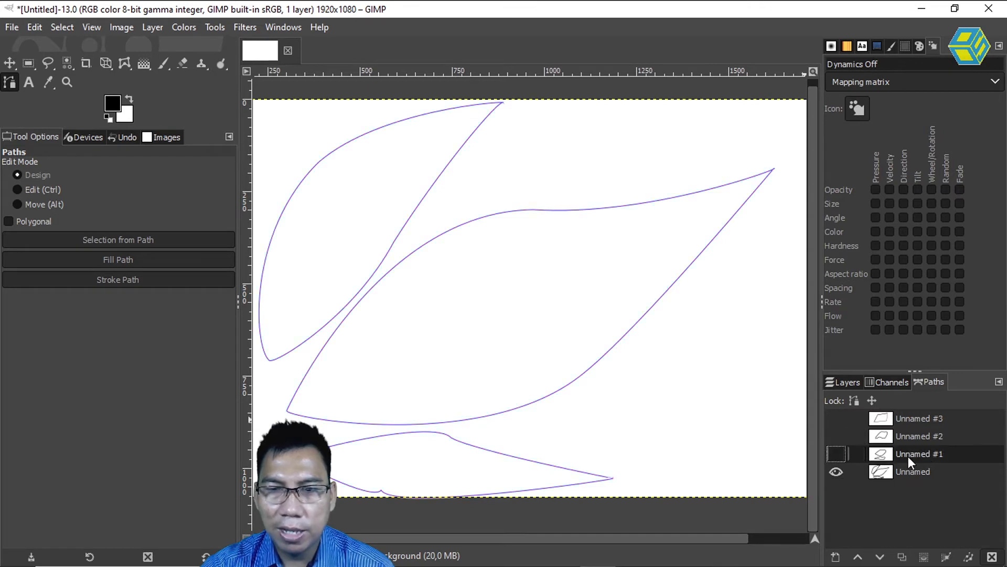
click(836, 471)
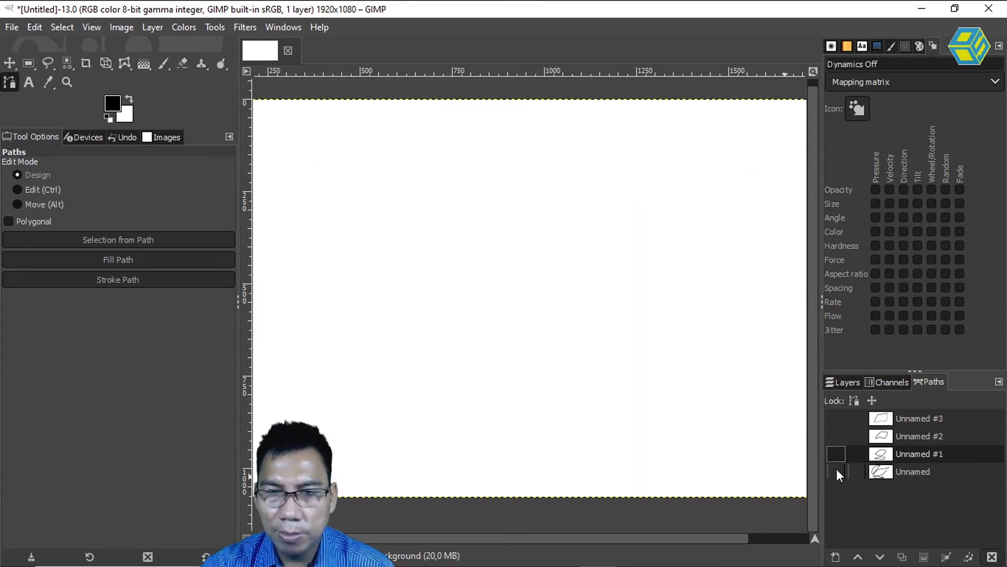
Make the Unnamed path visible and reopen it for editing by picking the outline of its lowest shape.
click(931, 473)
click(839, 474)
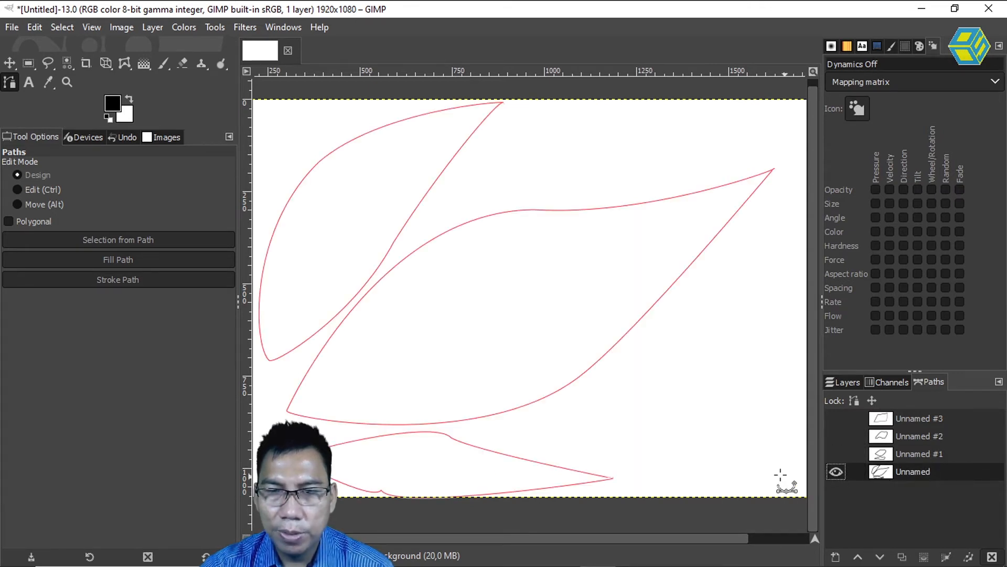
click(535, 462)
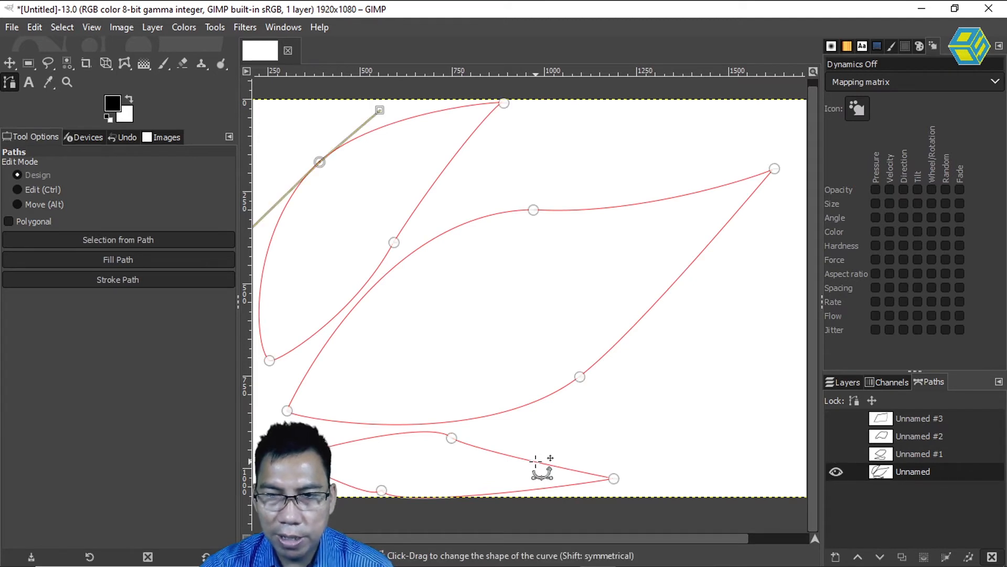
Hide the Unnamed path and look through the other three paths, finishing with Unnamed as the active path.
click(835, 472)
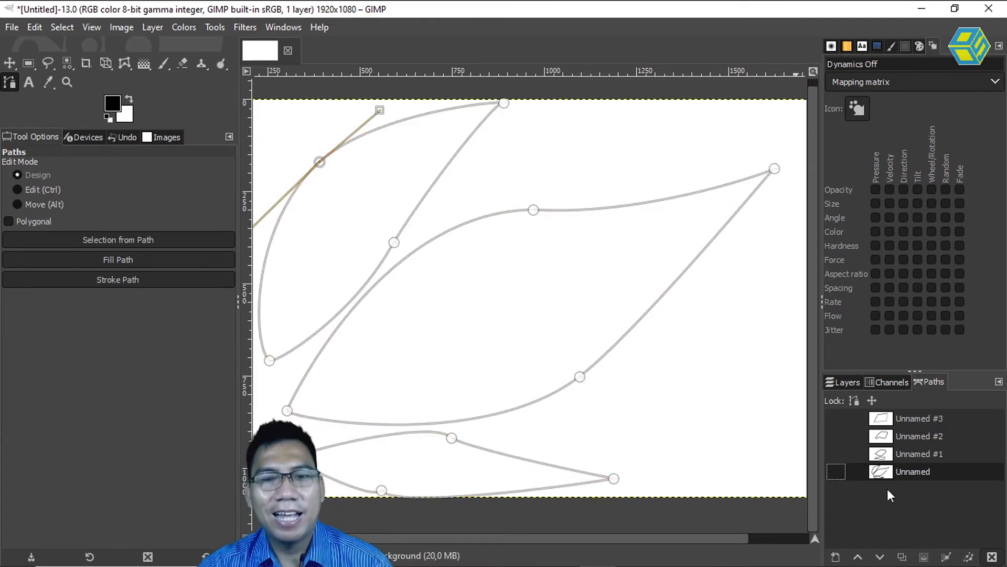
click(933, 454)
click(935, 436)
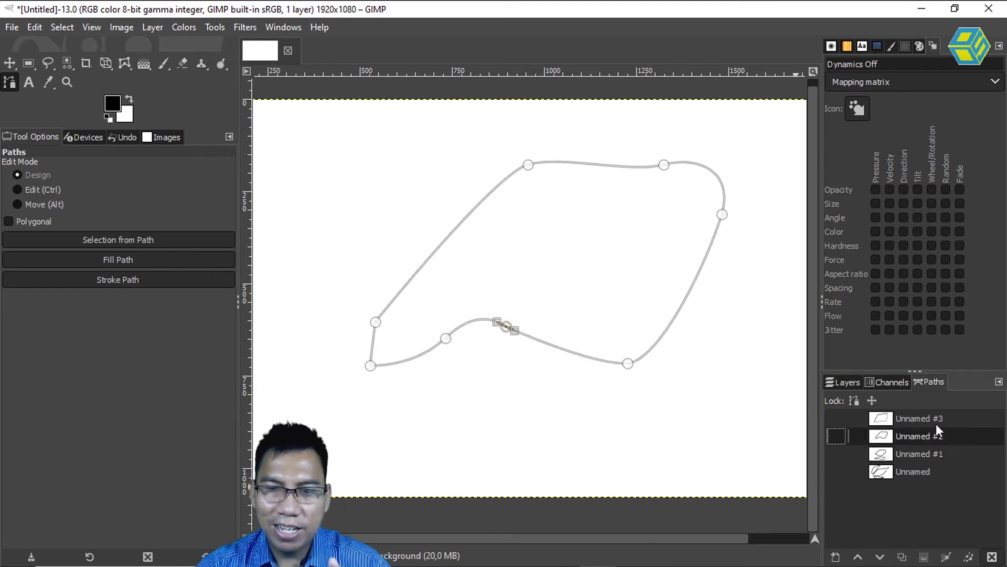
click(933, 427)
click(934, 437)
click(934, 454)
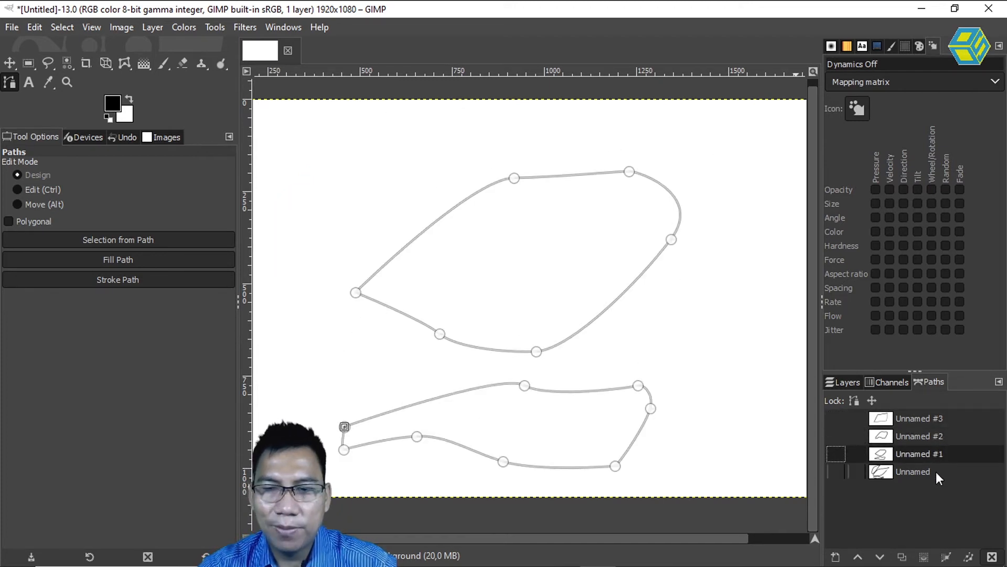
click(936, 472)
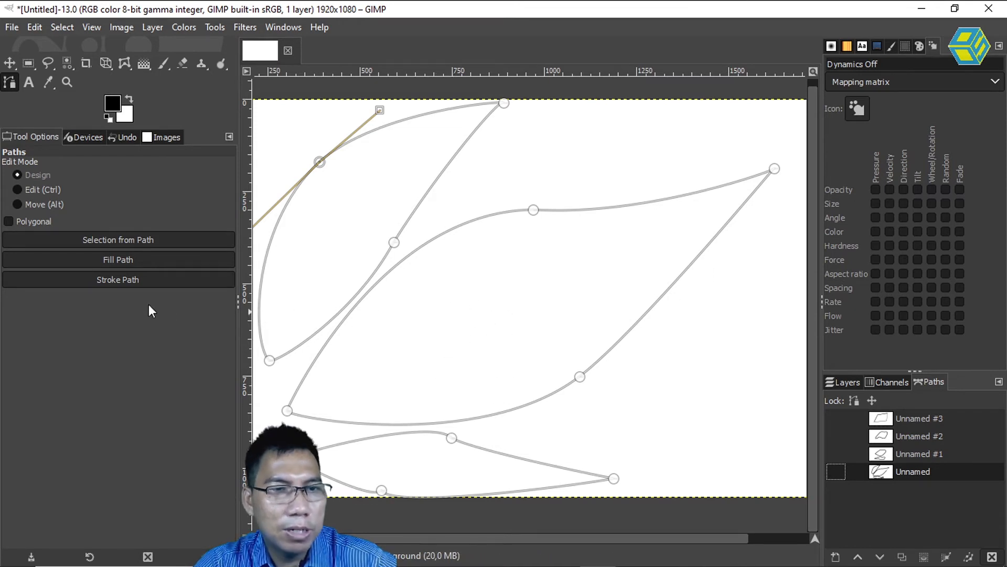
Try creating a selection from the Unnamed path and filling the path with solid black, and undo the fill.
click(107, 238)
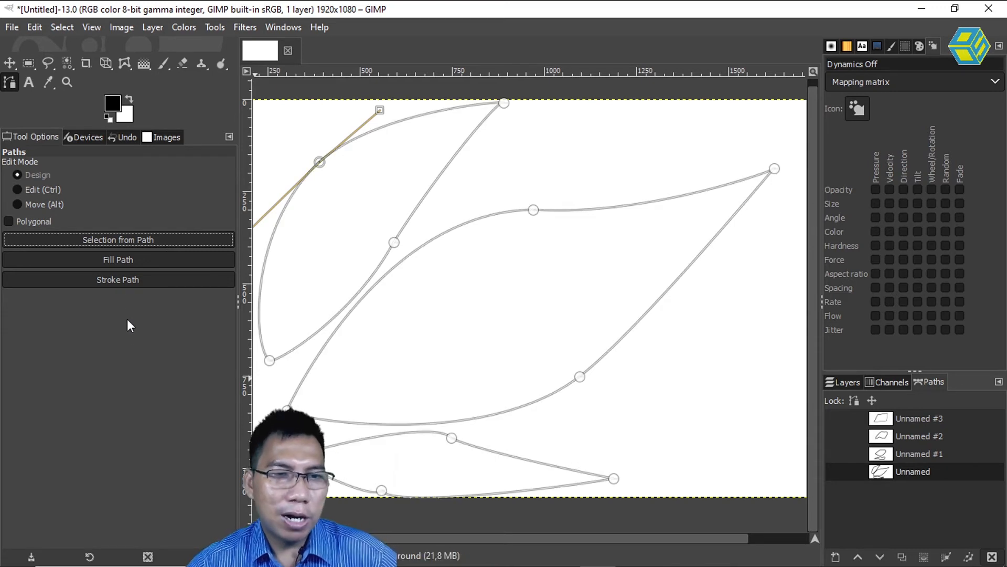
click(118, 260)
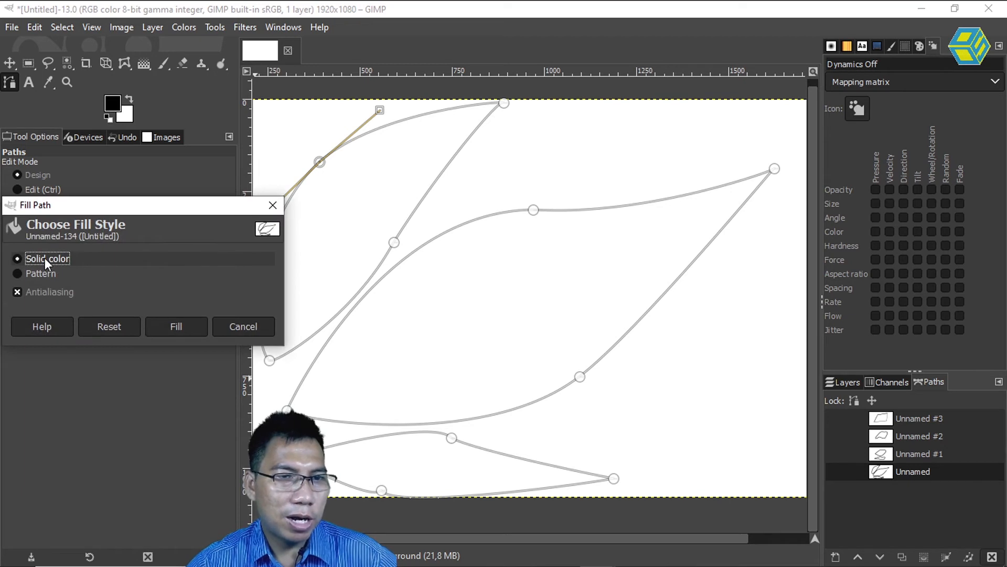
click(187, 329)
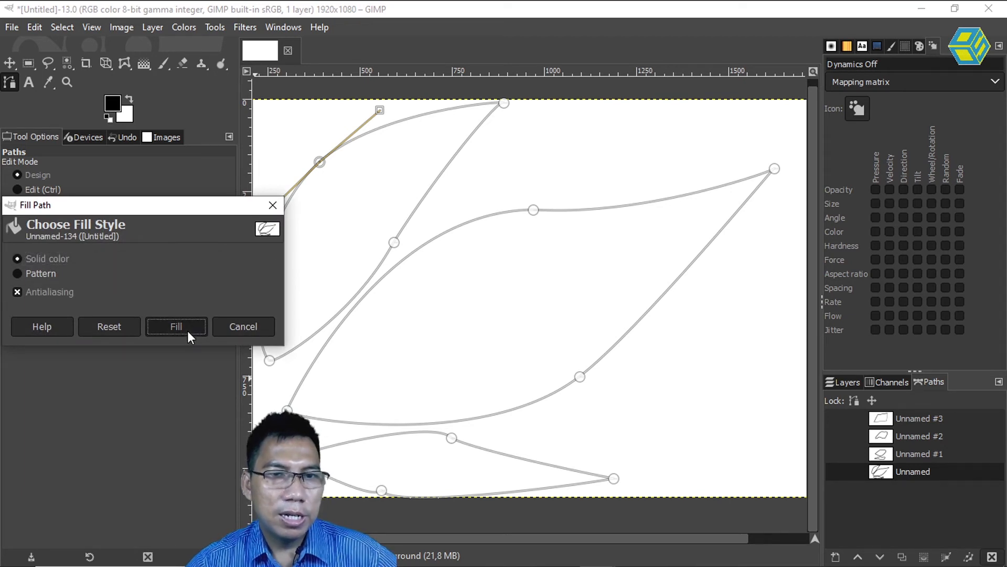
key(Return)
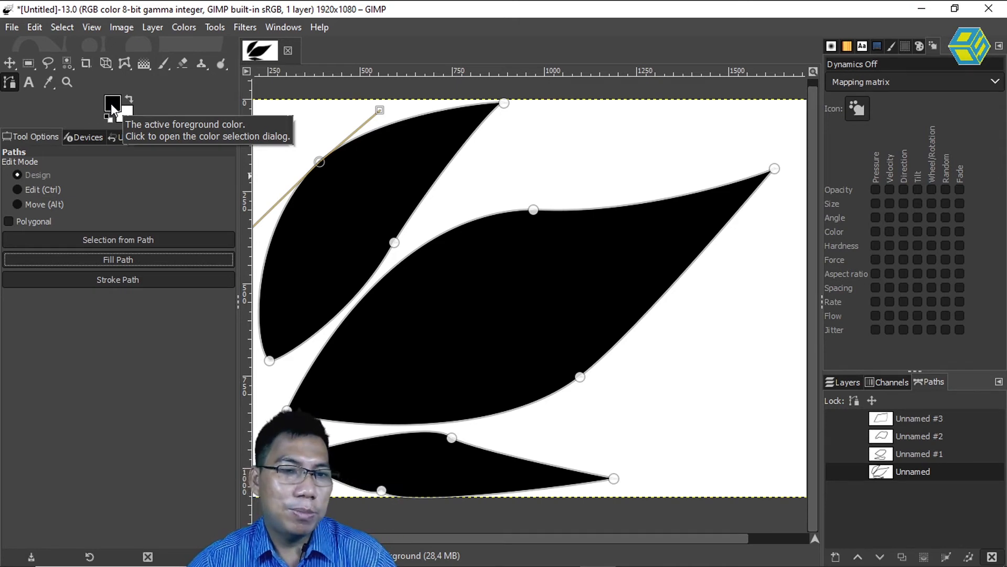
key(ctrl+z)
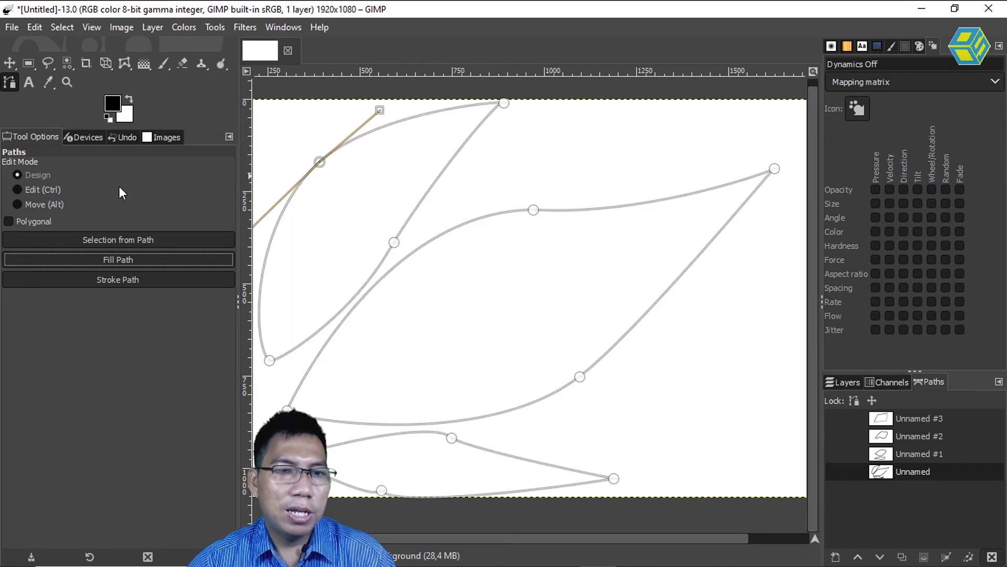
Stroke the Unnamed path with a solid-color, antialiased black line 3 px wide.
click(124, 278)
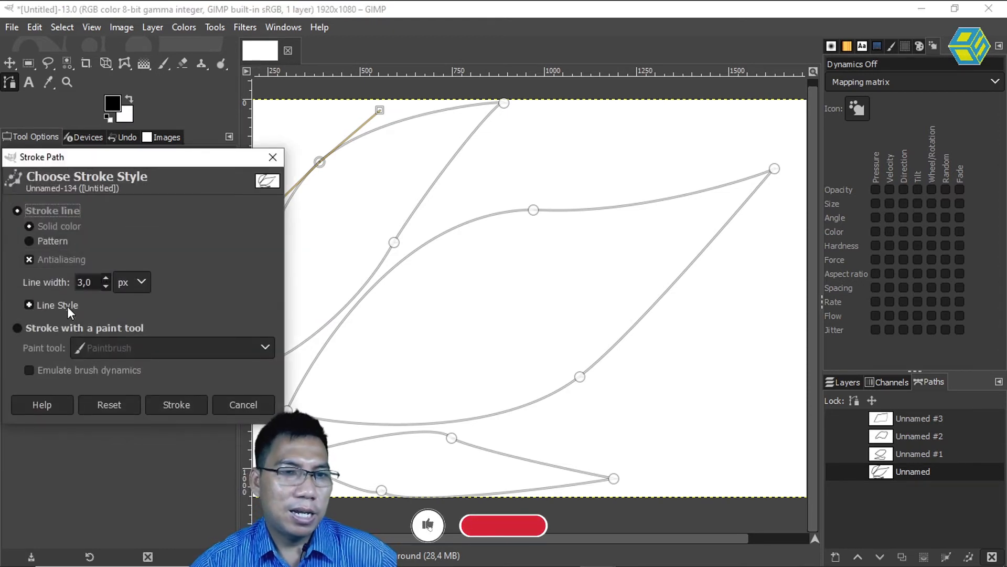
drag(182, 157, 229, 156)
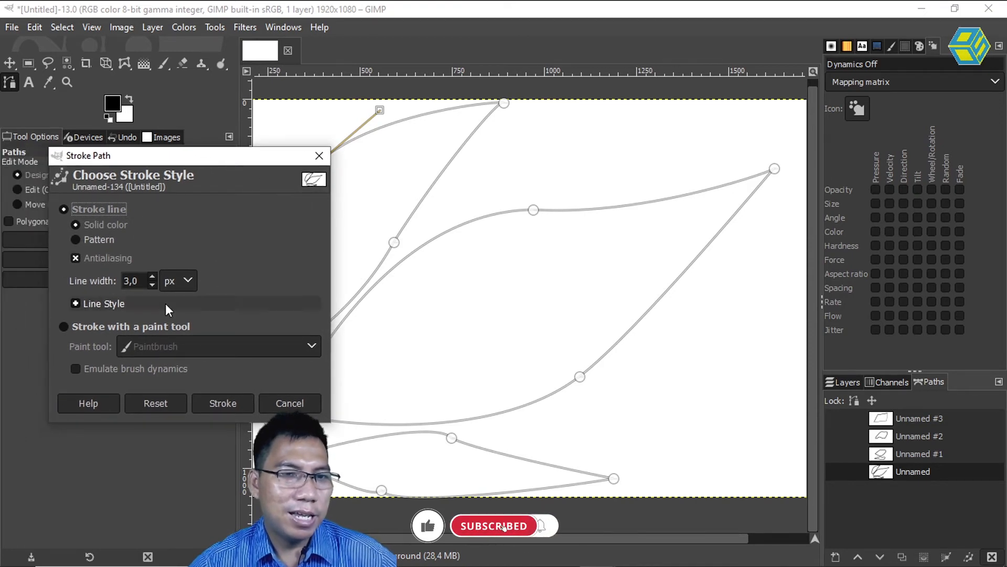
drag(140, 281, 112, 281)
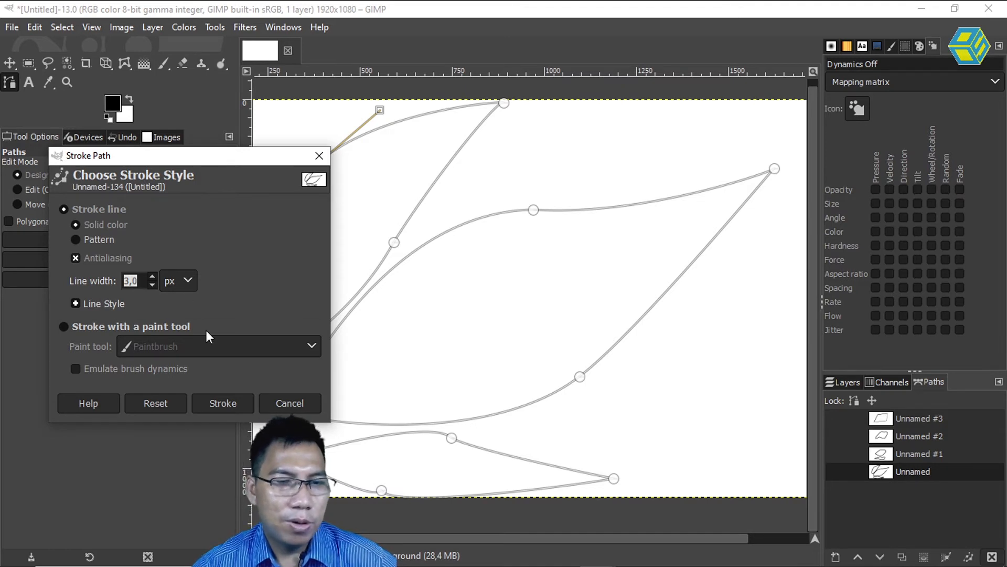
click(223, 403)
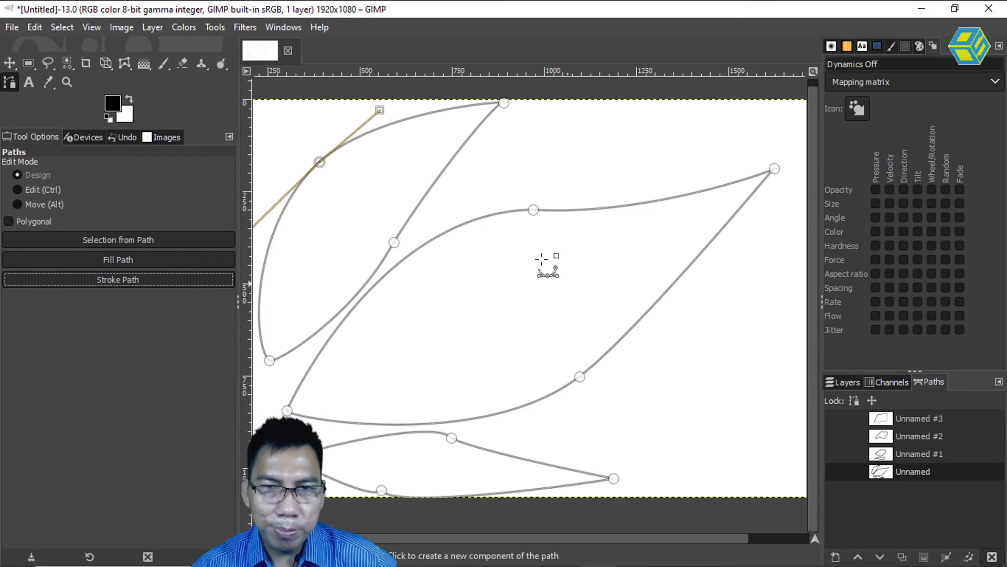
Add a new 1920 × 1080 px layer filled with transparency above the Background, and hide the Background layer.
click(9, 62)
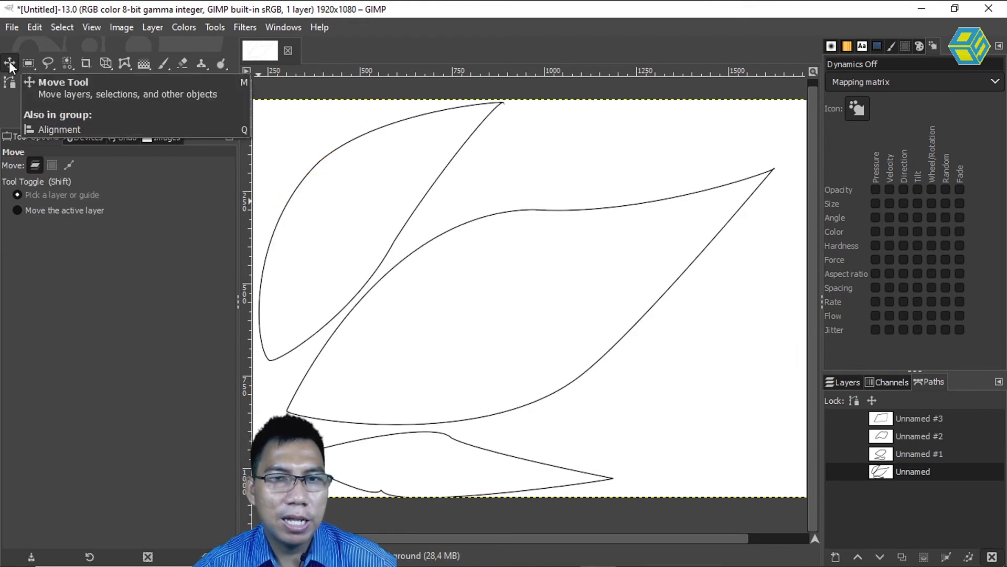
click(848, 382)
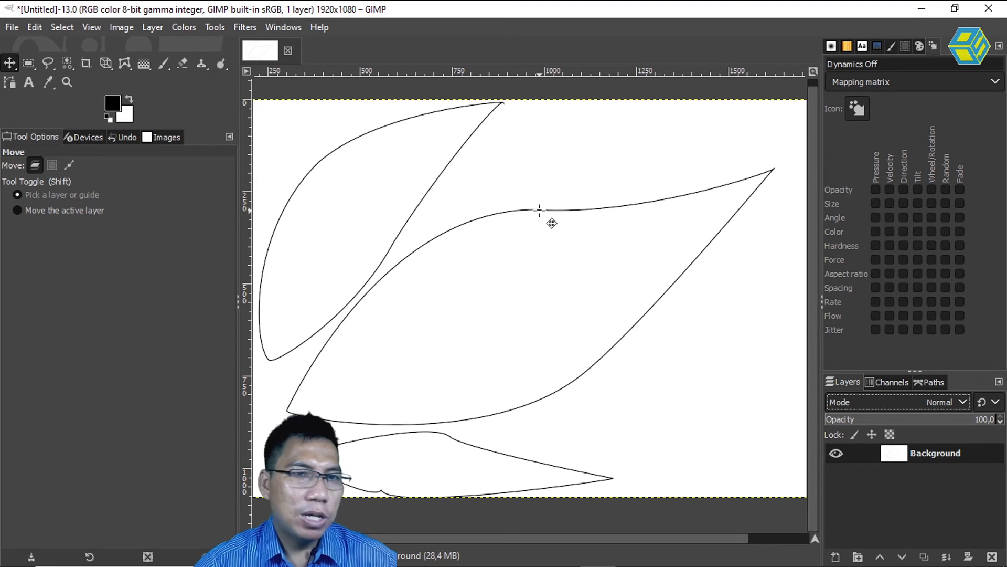
click(933, 382)
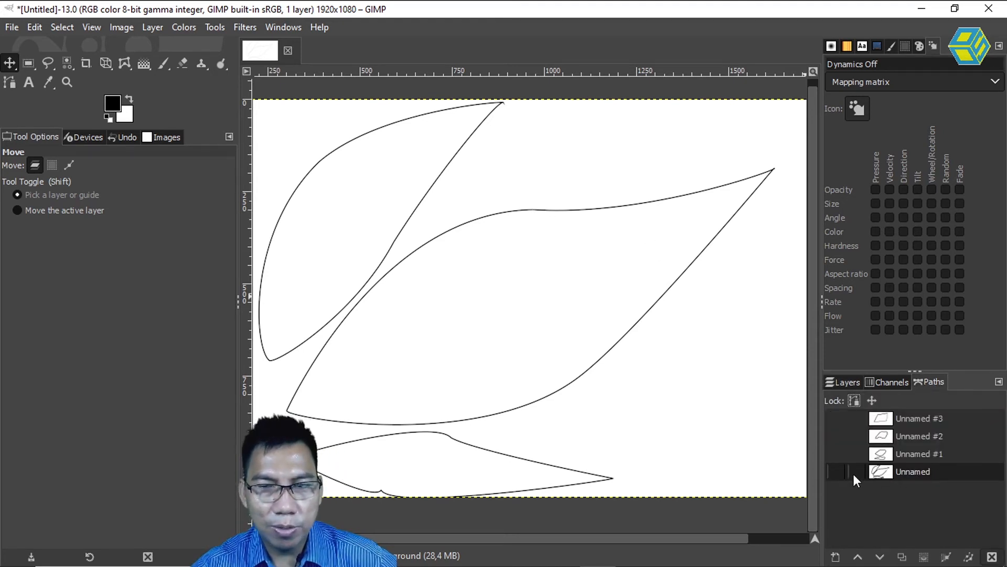
click(845, 382)
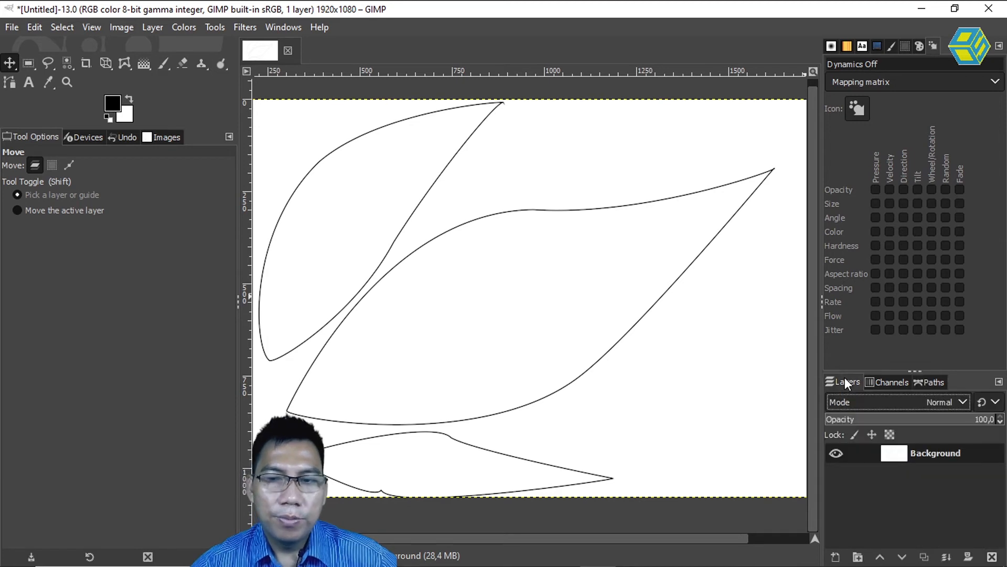
click(836, 557)
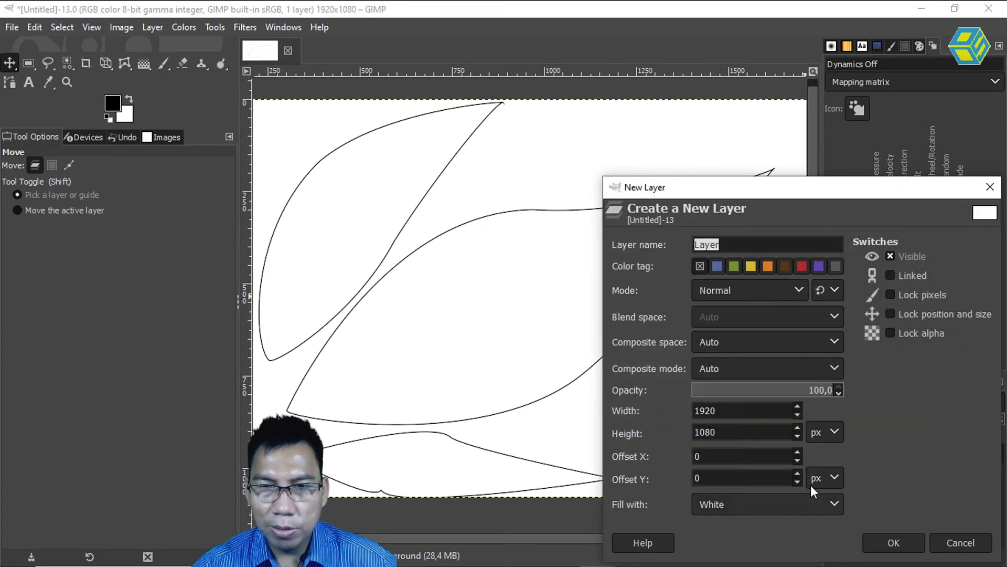
click(785, 506)
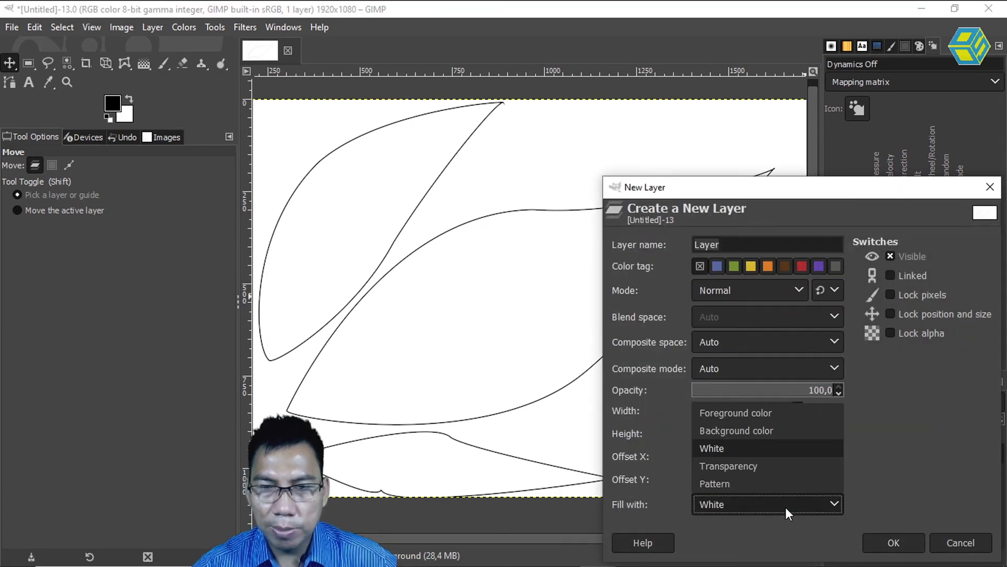
click(774, 465)
click(912, 540)
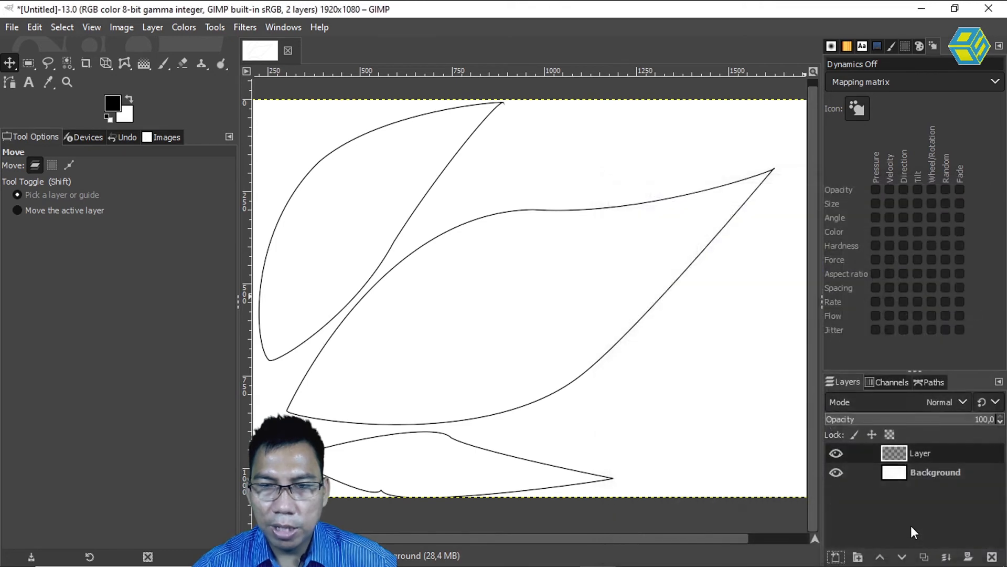
click(836, 473)
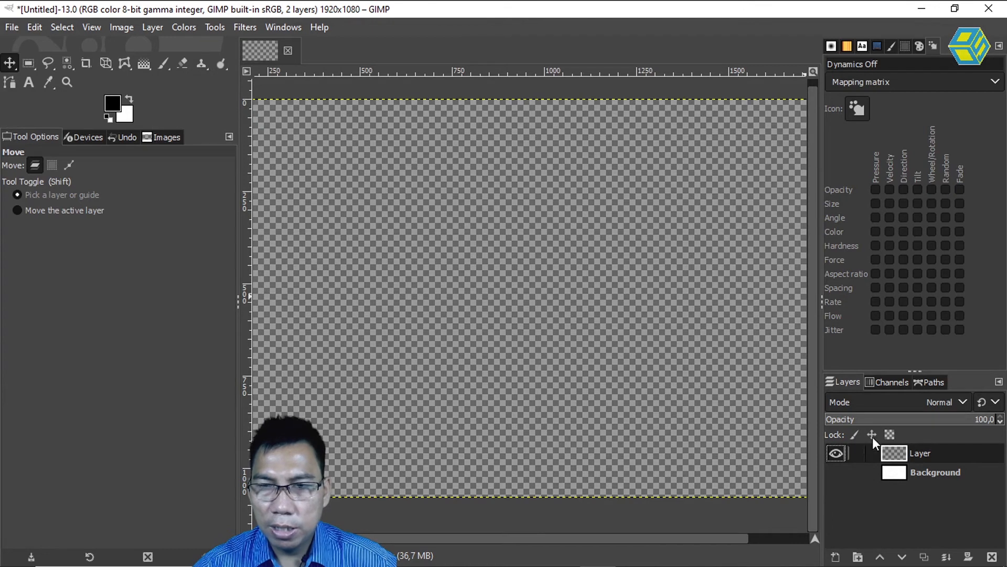
Show the Unnamed #1 path over the transparent canvas and activate the Paths tool.
click(929, 382)
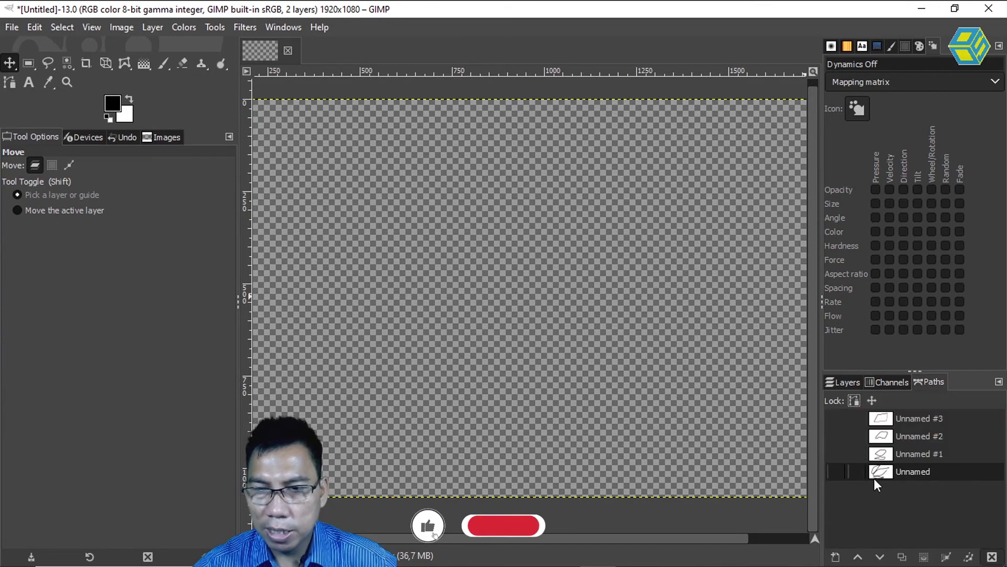
click(887, 453)
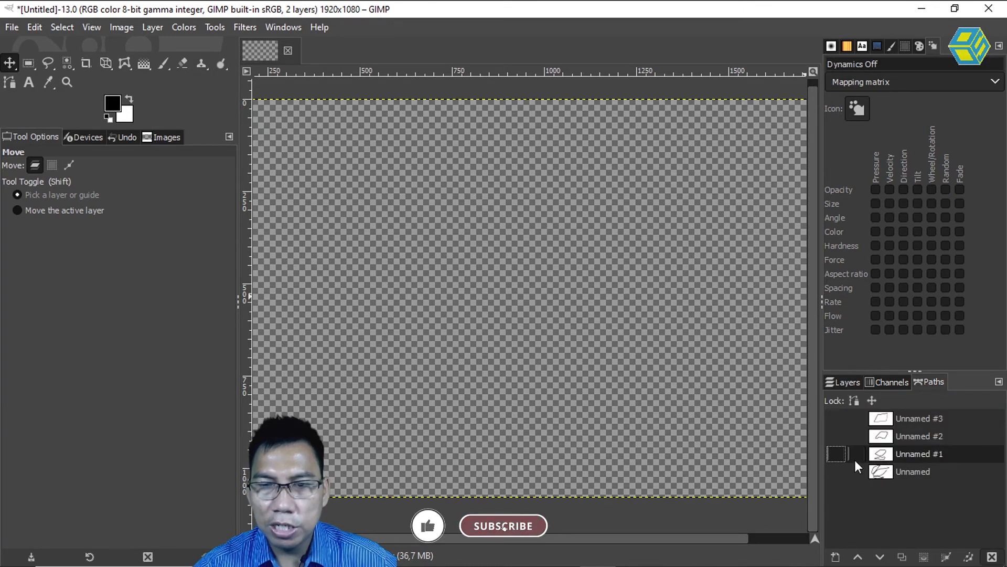
click(836, 455)
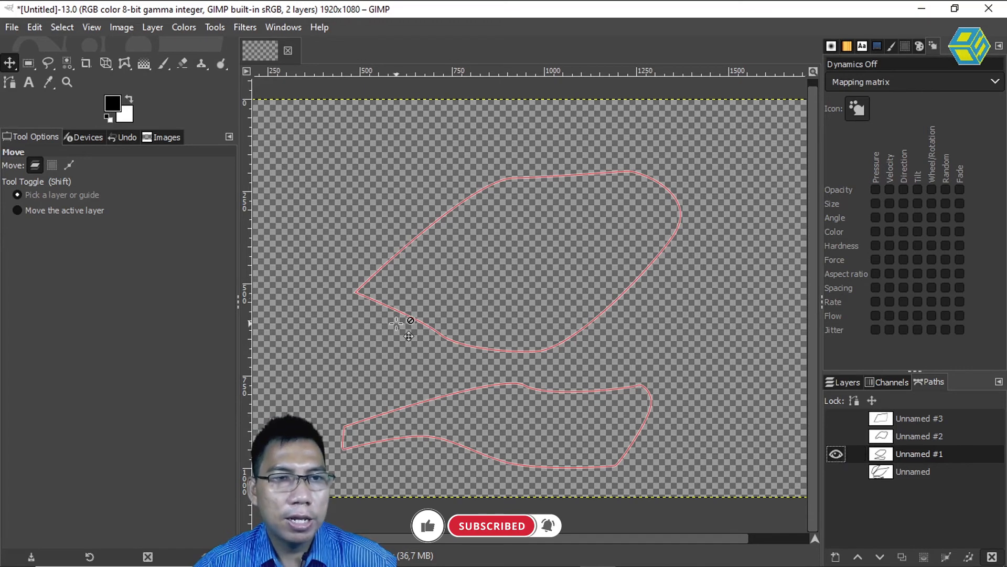
click(10, 84)
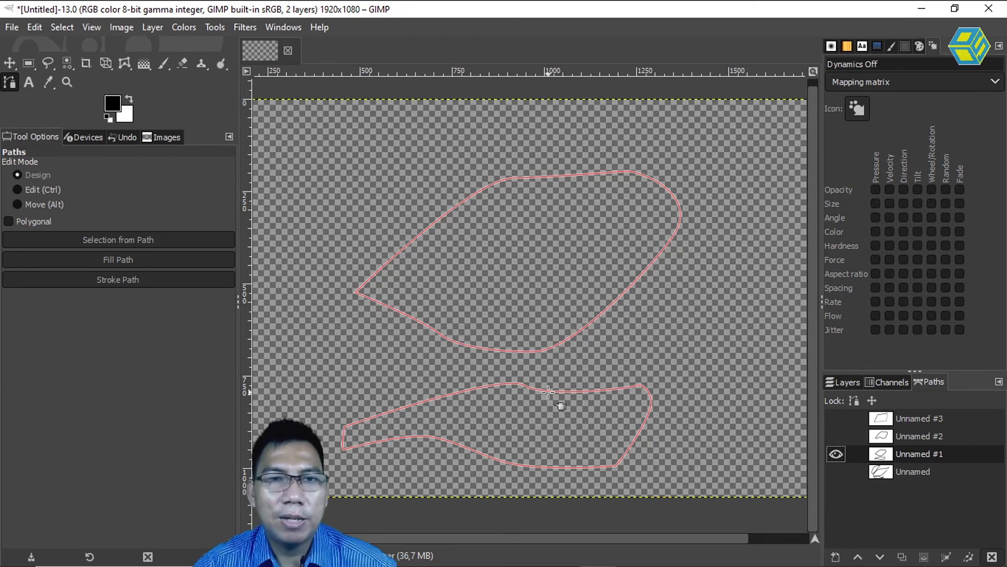
Close the untitled image, discarding its changes, and open the recent photo WhatsApp Image 2021-05-01 at 22.05.44.jpeg.
click(288, 50)
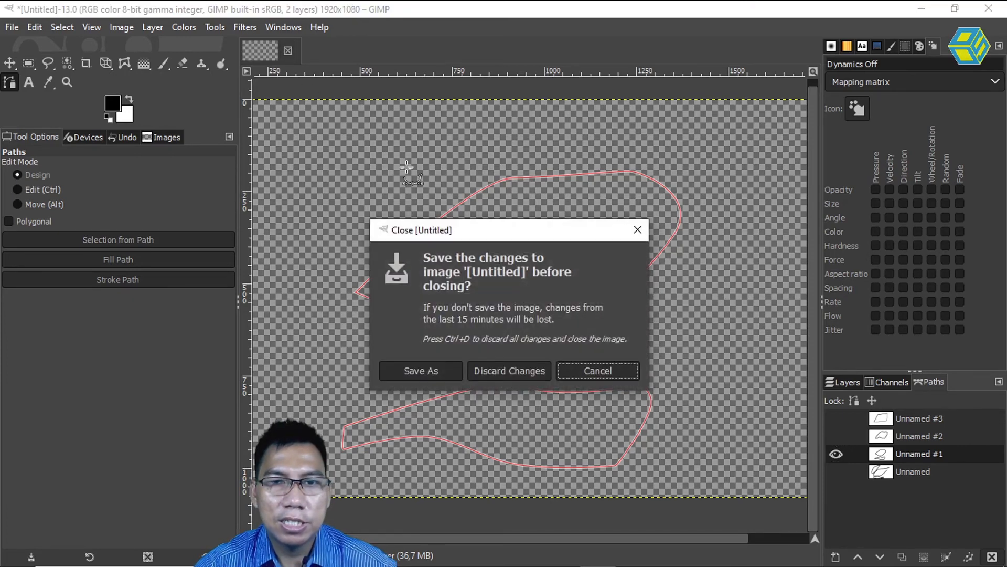
click(512, 373)
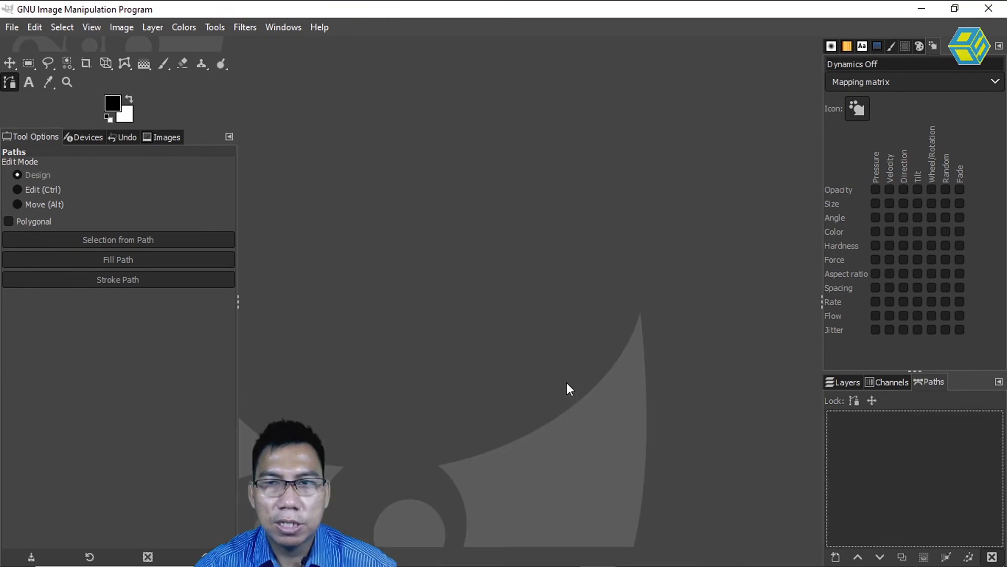
click(878, 46)
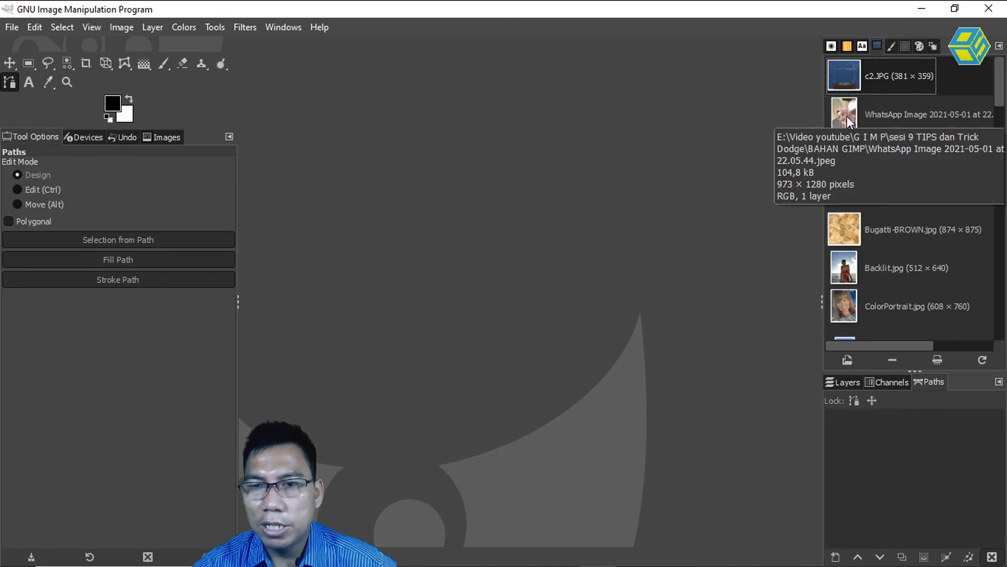
drag(847, 115, 480, 212)
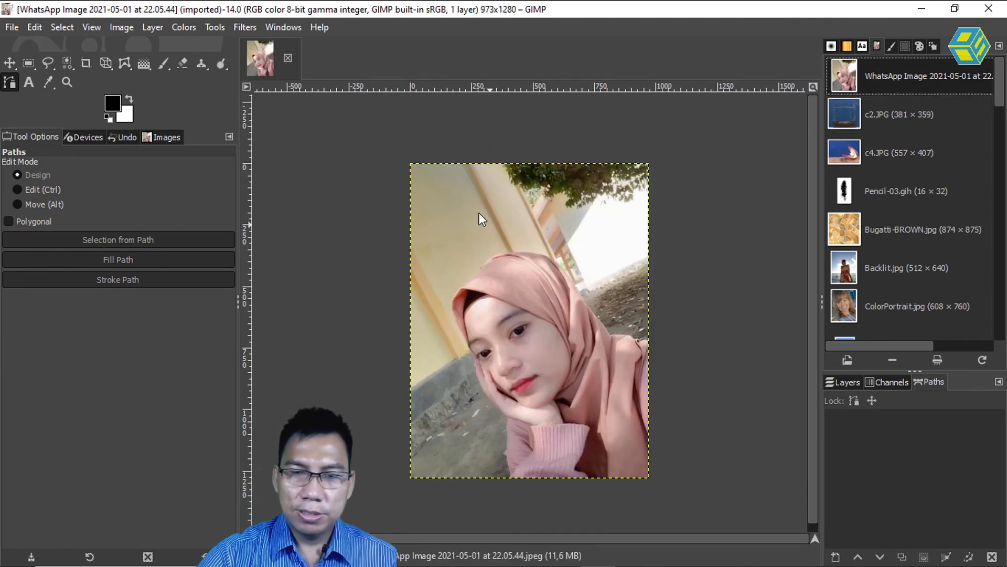
Start a path at the sleeve cuff and place anchors up along the hand and cheek to the hijab's front edge.
scroll(480, 212, down, 1)
scroll(480, 212, up, 2)
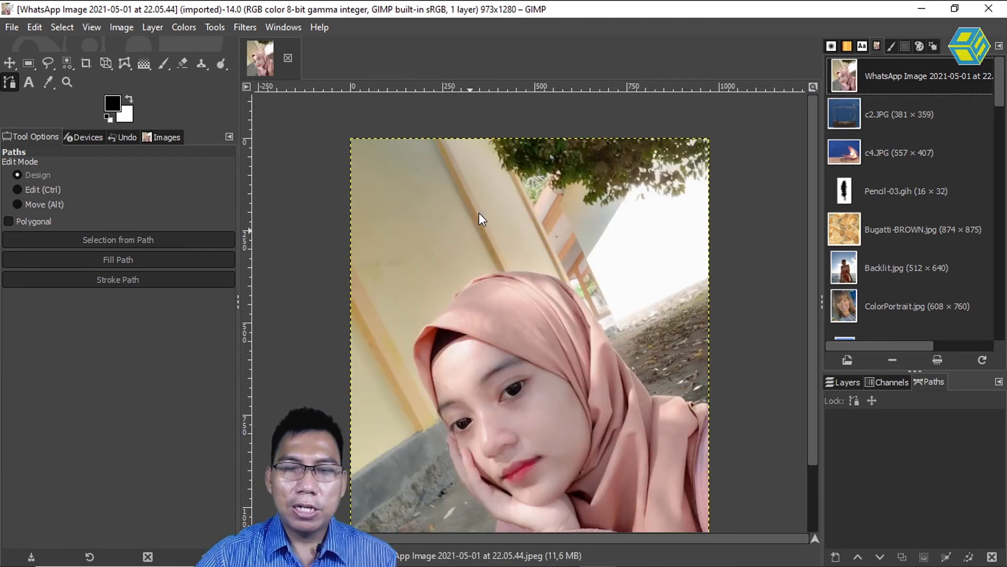
drag(812, 123, 811, 160)
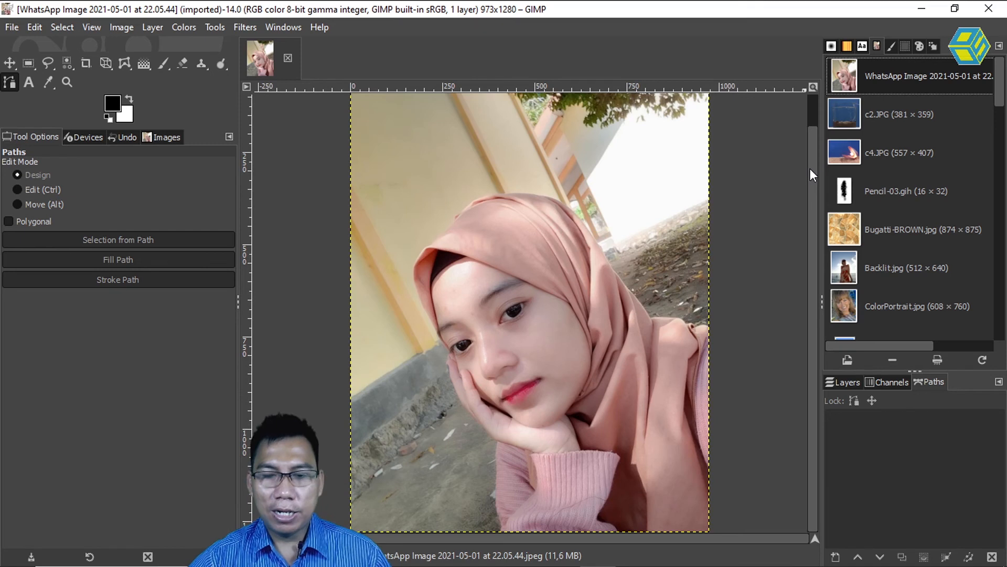
key(plus)
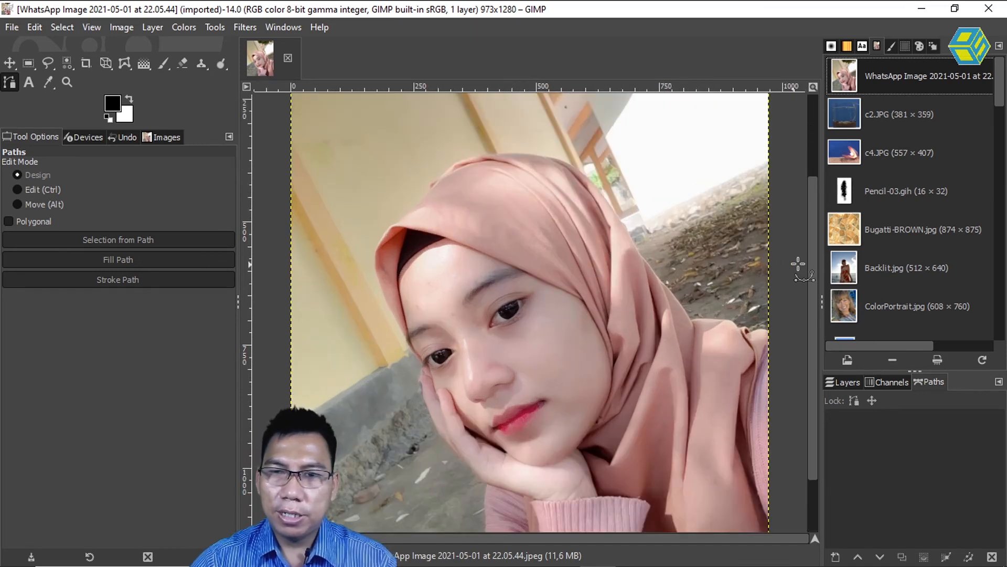
drag(813, 229, 812, 256)
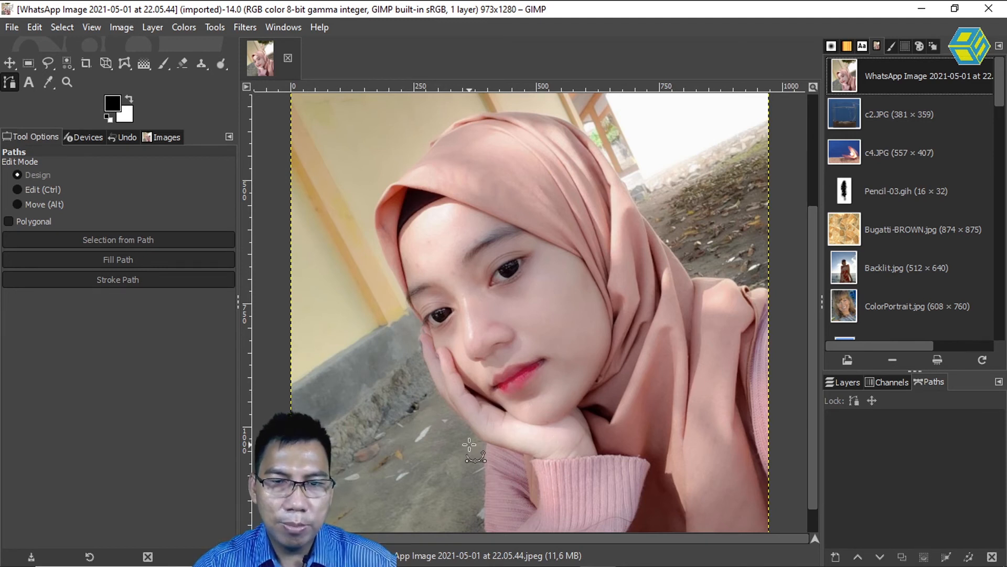
click(536, 459)
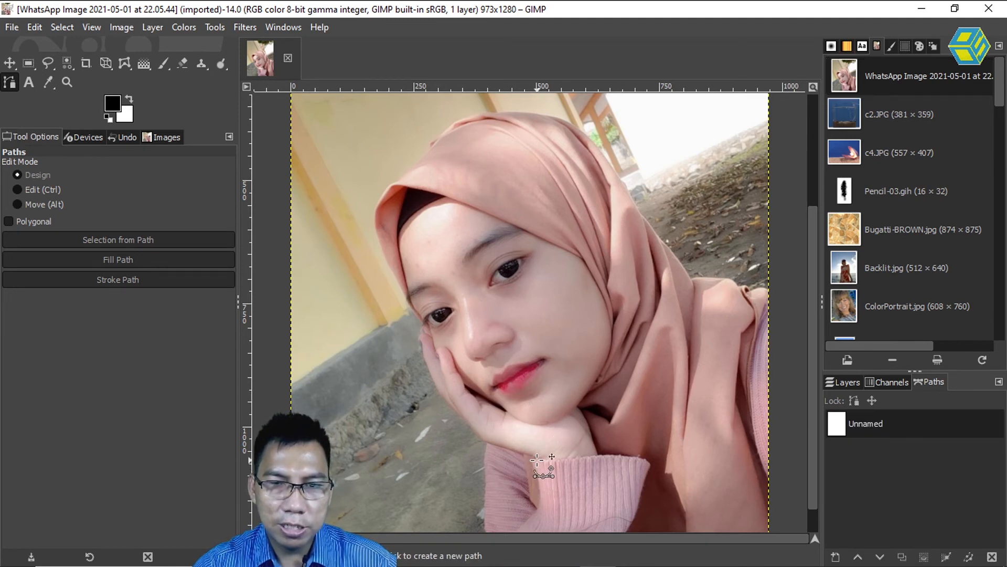
click(517, 452)
click(475, 438)
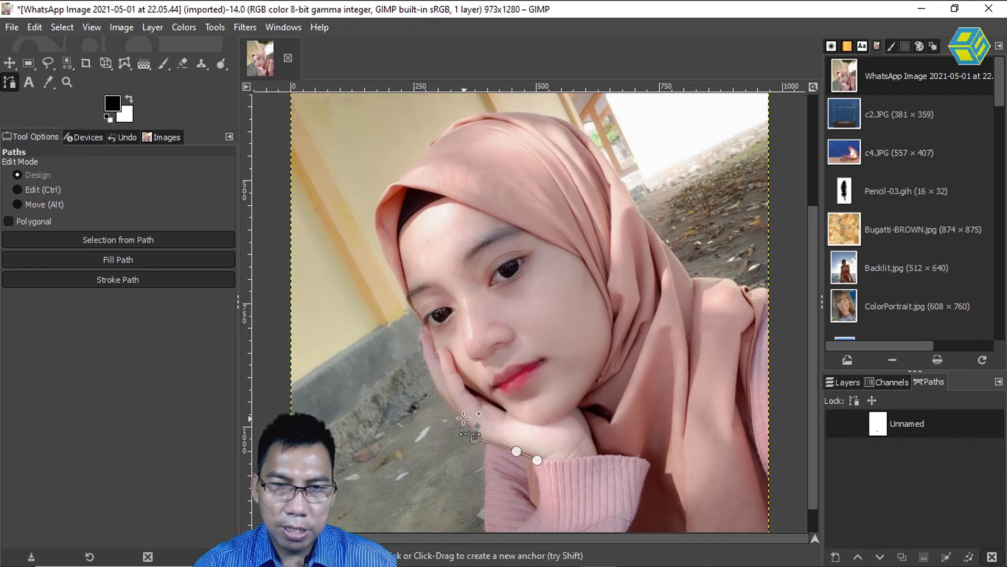
click(456, 414)
click(425, 365)
click(420, 335)
click(423, 321)
click(398, 283)
click(378, 235)
click(374, 199)
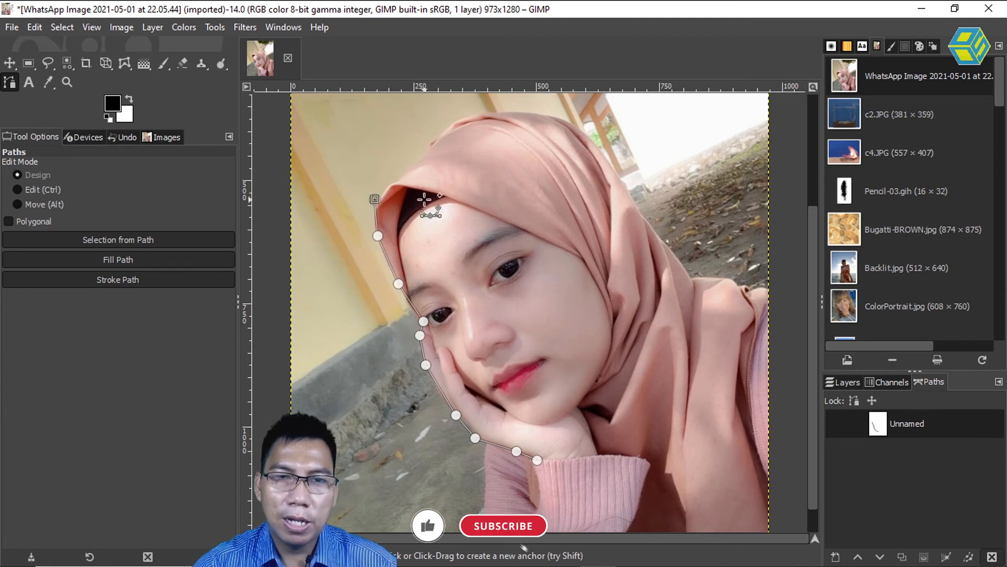
Continue the path with anchors over the crown of the hijab and down its back edge to the shoulder.
click(397, 179)
click(424, 158)
click(433, 142)
click(454, 124)
click(482, 115)
click(512, 112)
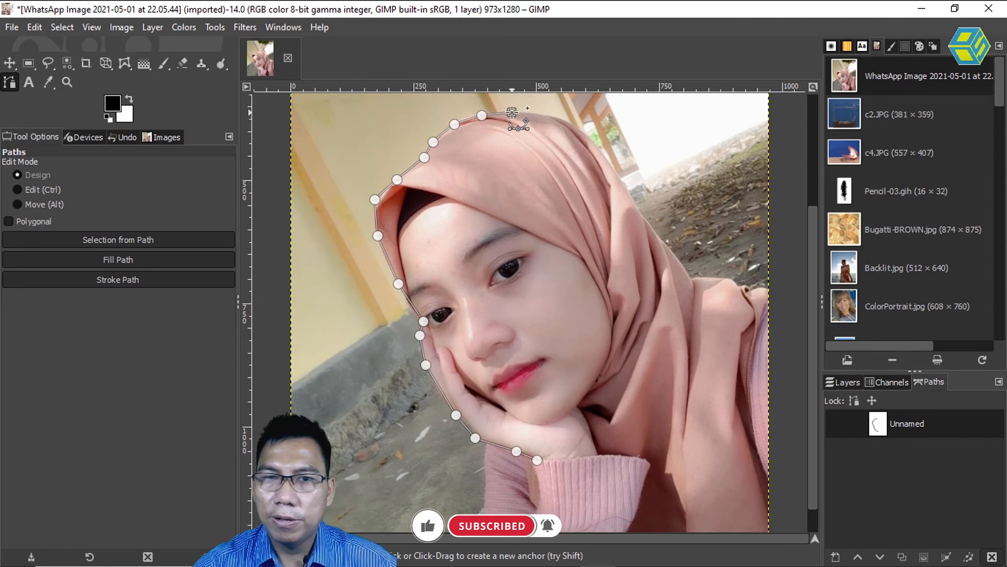
click(548, 115)
click(578, 128)
click(599, 148)
click(615, 174)
click(632, 197)
click(638, 210)
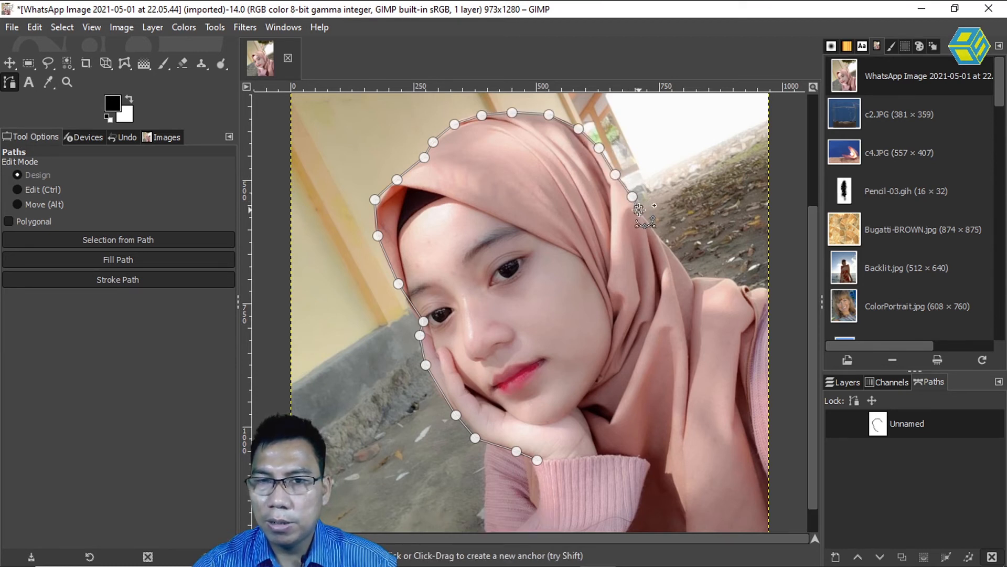
click(654, 230)
click(675, 256)
click(687, 272)
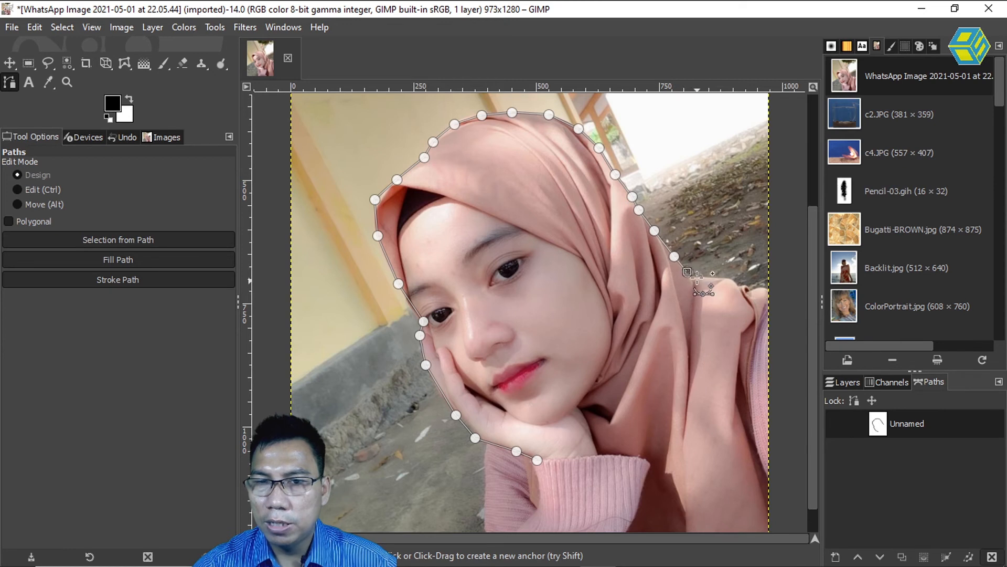
Extend the path along the shoulder, down the hijab's outer side and across the sleeve, and close it at the first anchor.
click(701, 280)
click(731, 282)
click(742, 289)
click(770, 292)
click(759, 326)
click(746, 375)
click(749, 431)
click(751, 472)
click(715, 489)
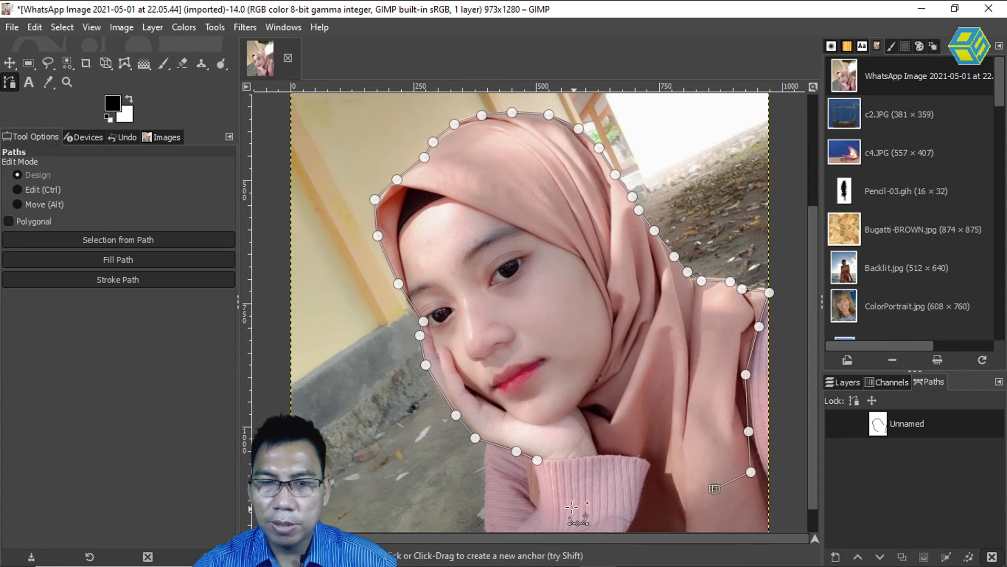
click(607, 507)
click(552, 486)
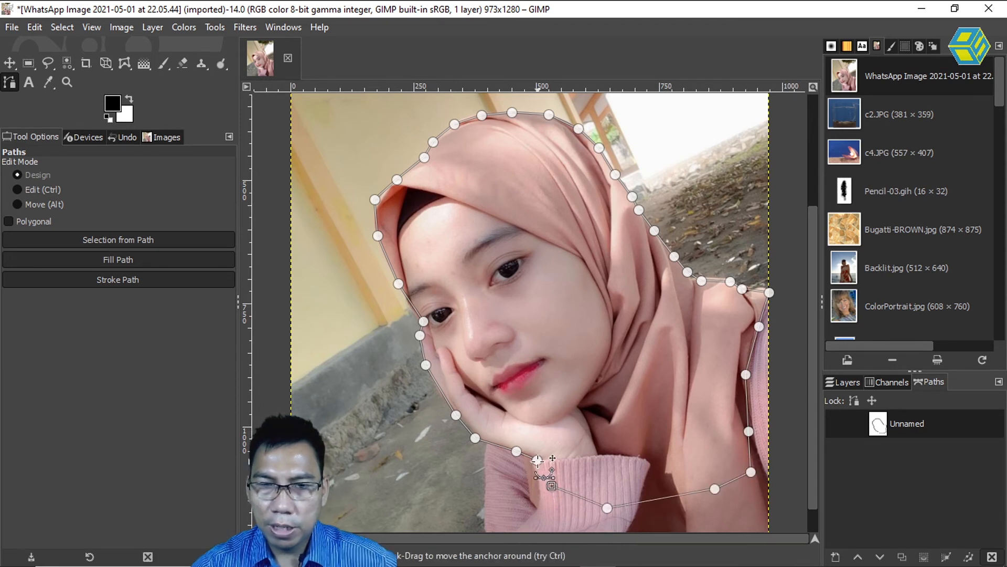
ctrl+click(537, 461)
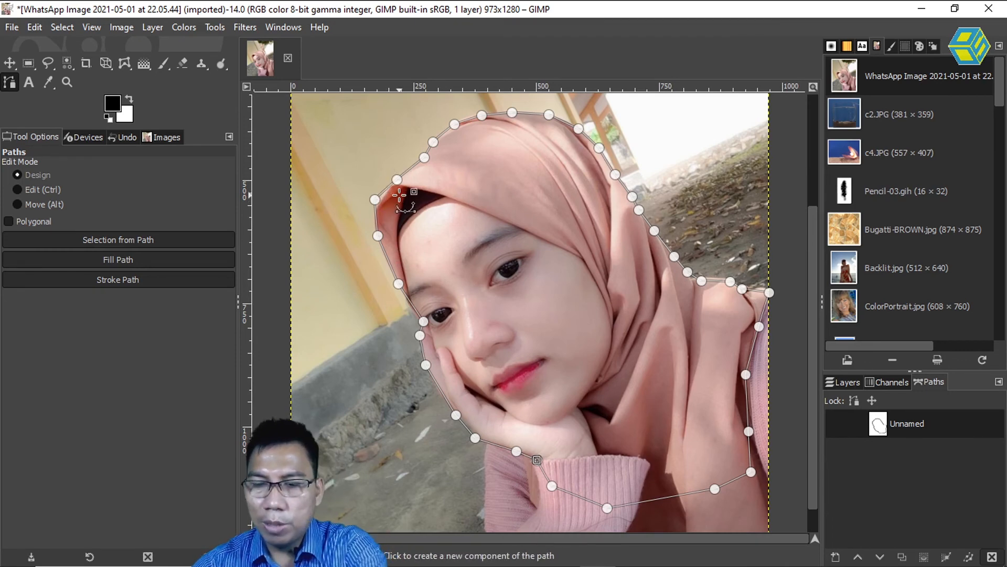
Bend the path segments along the crown of the hijab to fit its rounded outline.
scroll(399, 195, down, 1)
scroll(402, 196, up, 4)
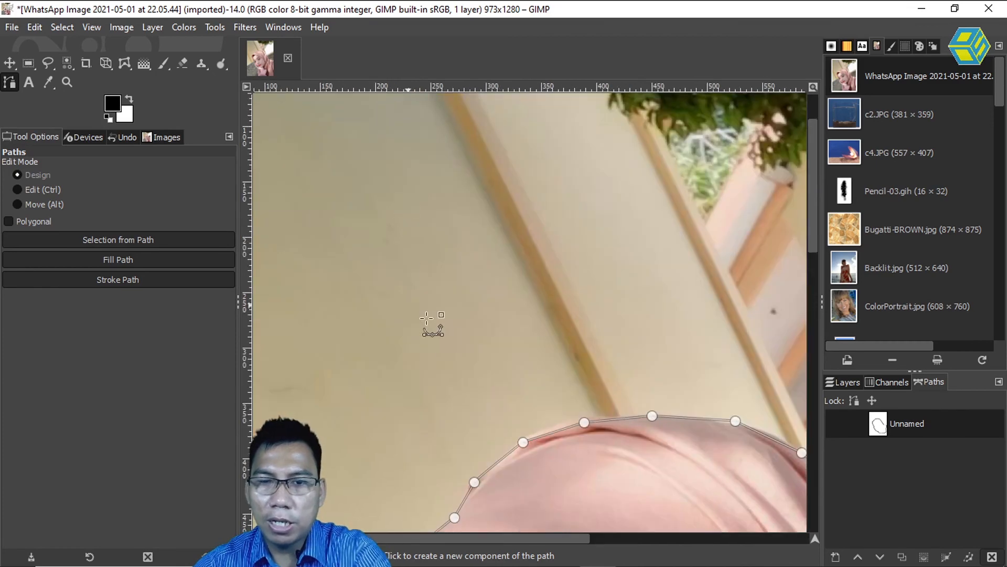
scroll(400, 236, down, 5)
scroll(414, 234, right, 2)
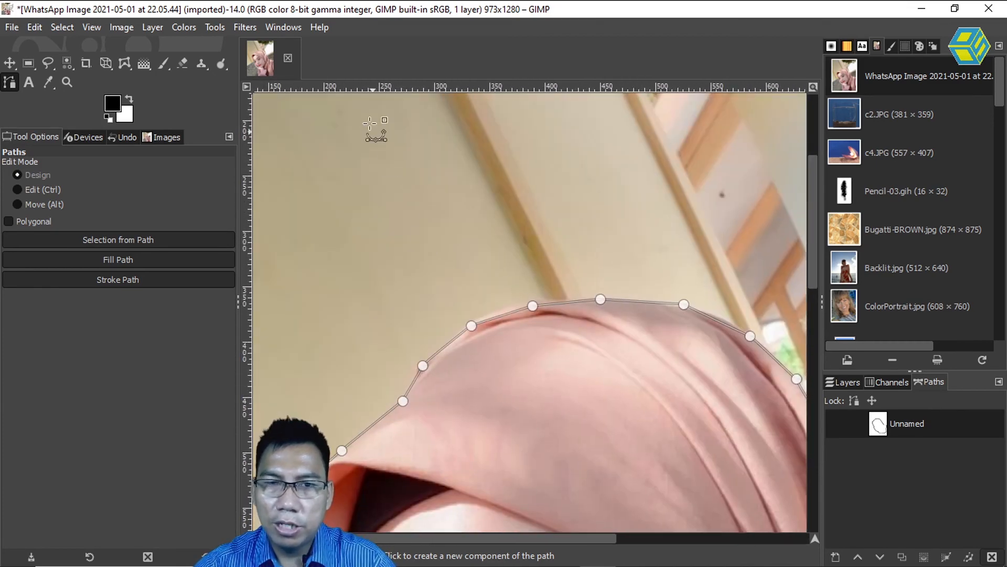
scroll(420, 206, down, 6)
scroll(364, 117, right, 3)
drag(414, 163, 420, 163)
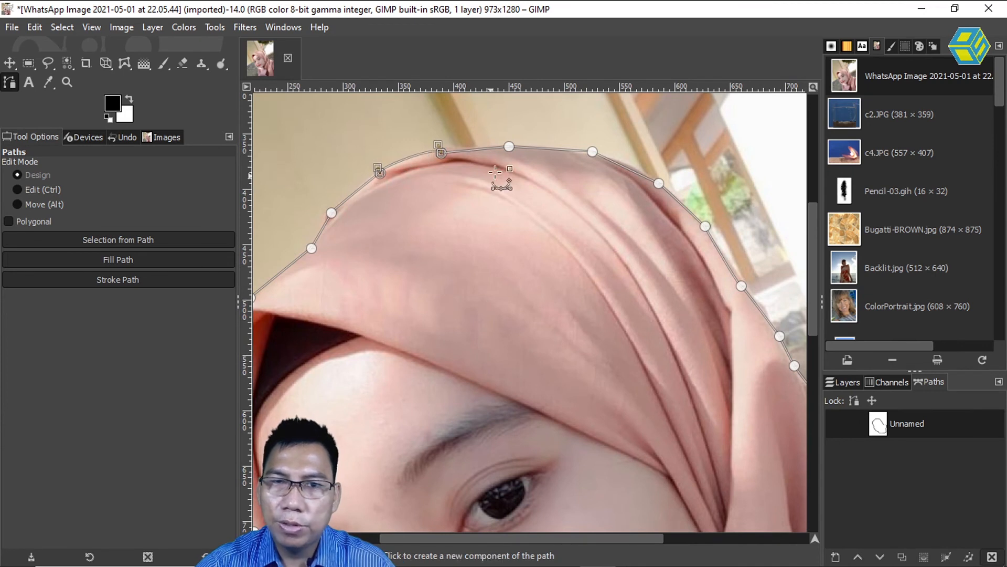
drag(488, 160, 479, 153)
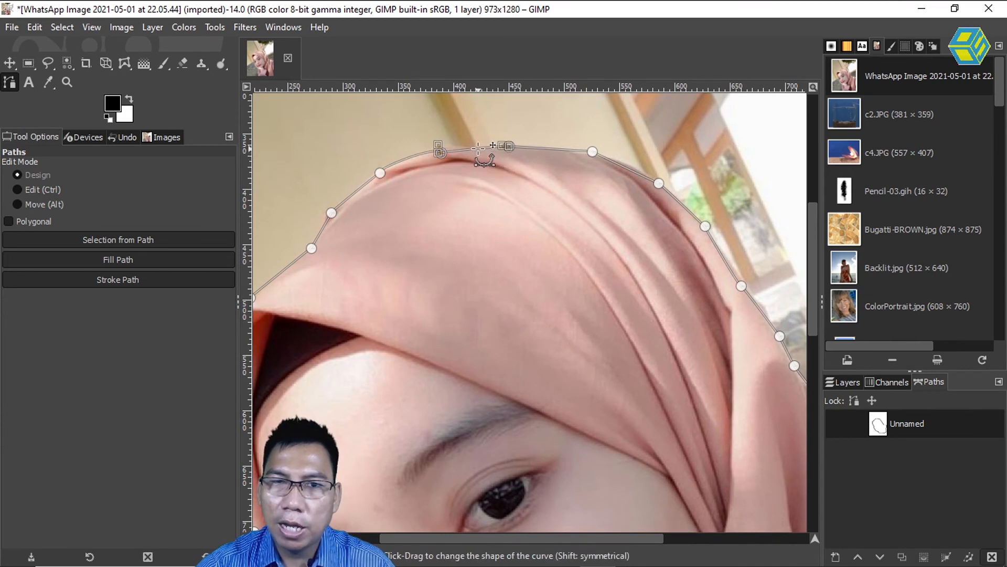
click(563, 150)
Bend the path segments along the shoulder edge to follow the fabric's outline.
drag(621, 273, 424, 245)
drag(438, 113, 337, 17)
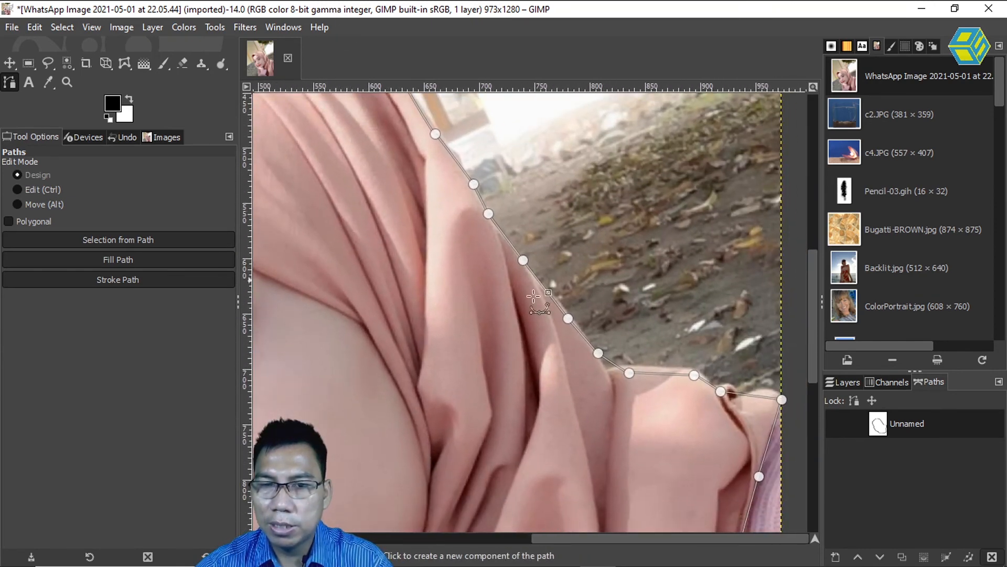
drag(654, 374, 608, 369)
drag(747, 397, 748, 392)
drag(524, 333, 751, 234)
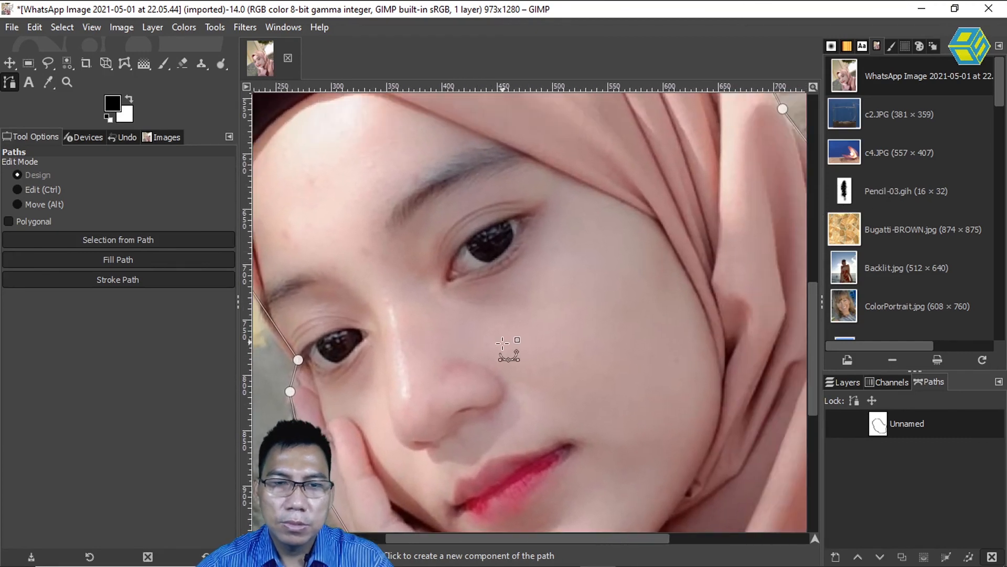
Create a selection from the closed path around the woman and switch to the Move tool.
drag(607, 330, 742, 275)
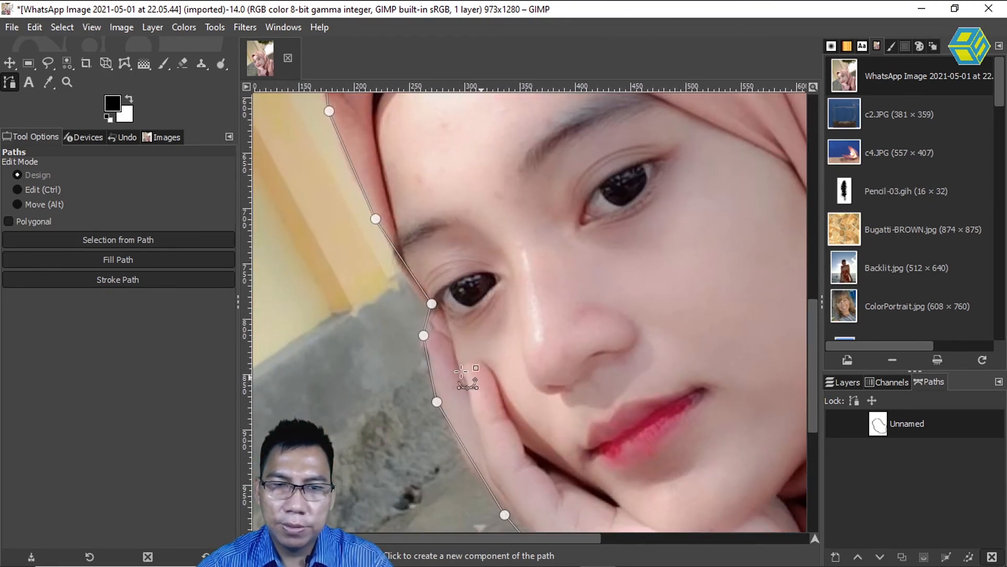
drag(546, 467, 449, 285)
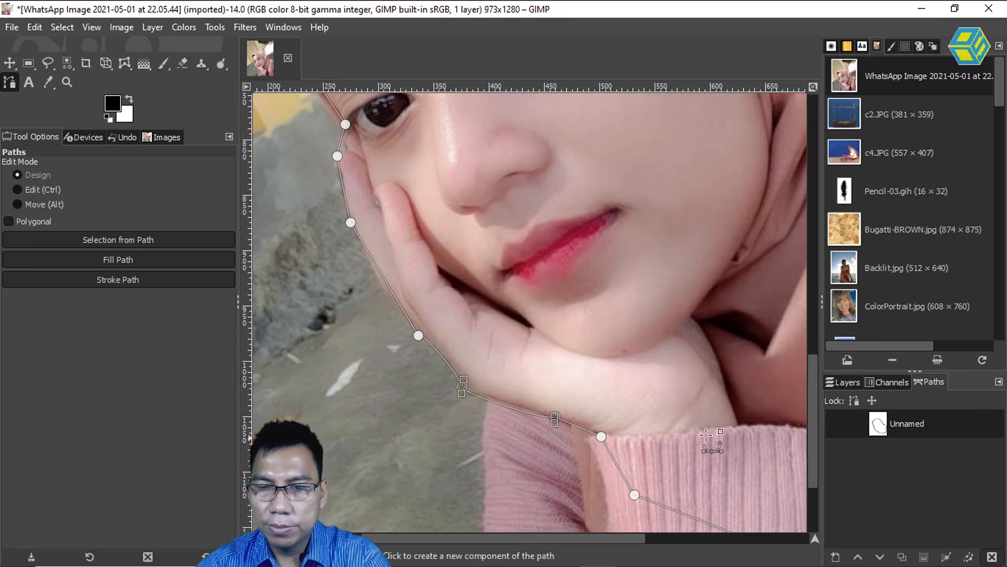
key(shift+ctrl+j)
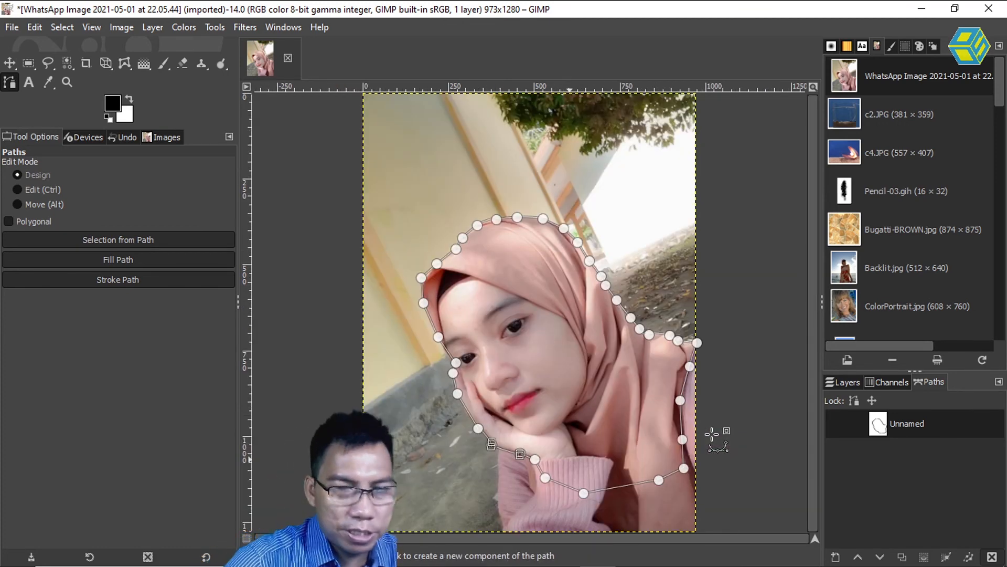
right_click(607, 285)
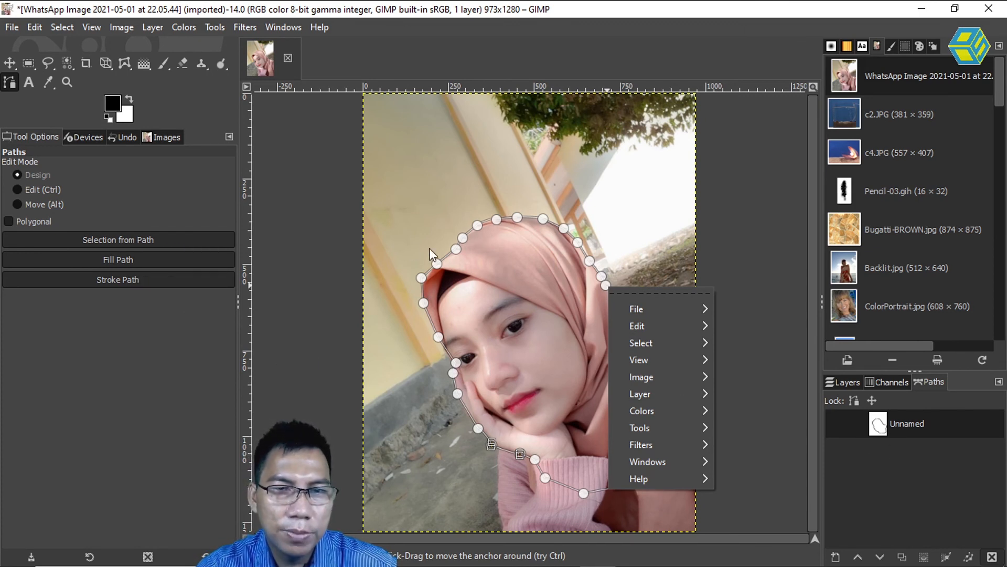
click(525, 116)
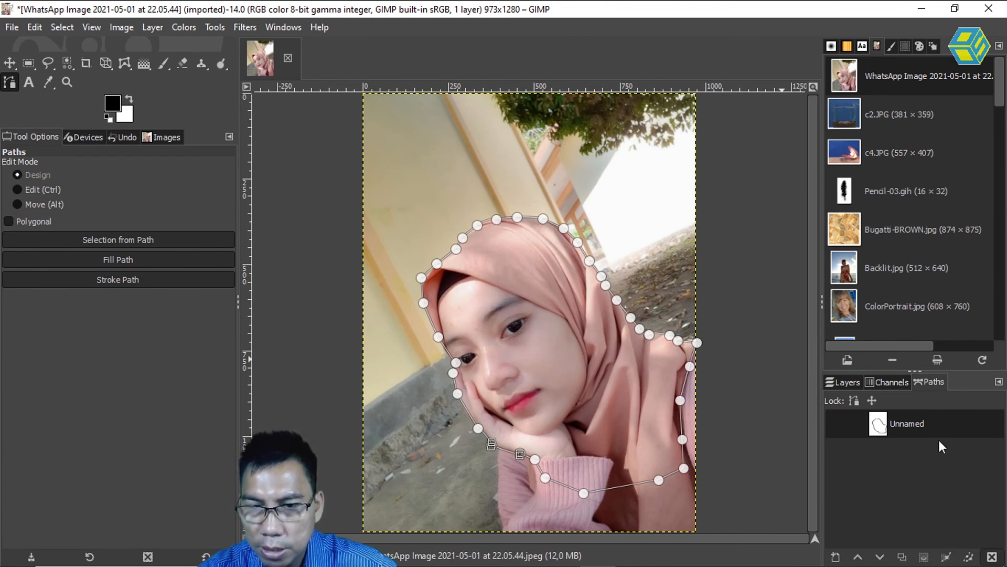
click(102, 237)
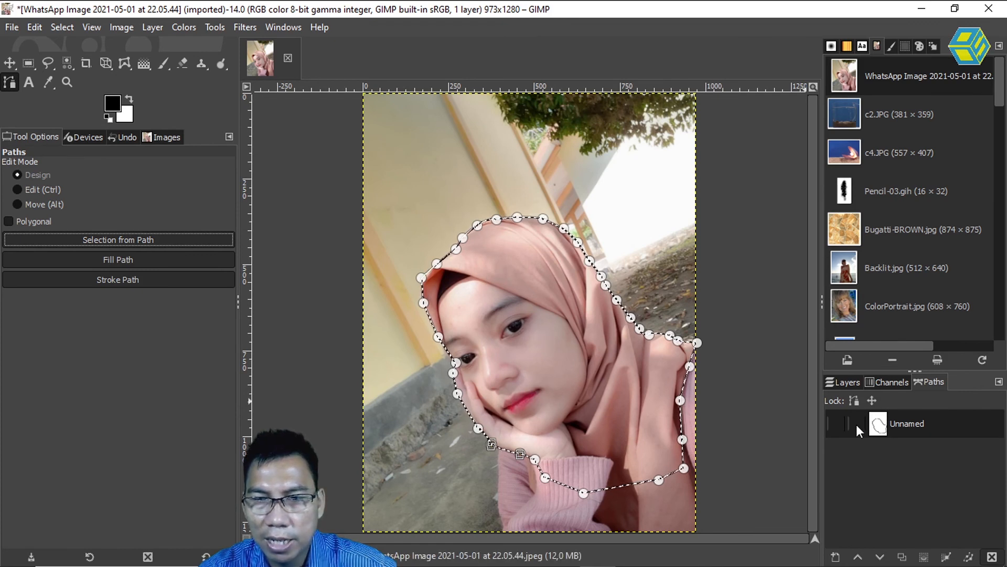
click(10, 63)
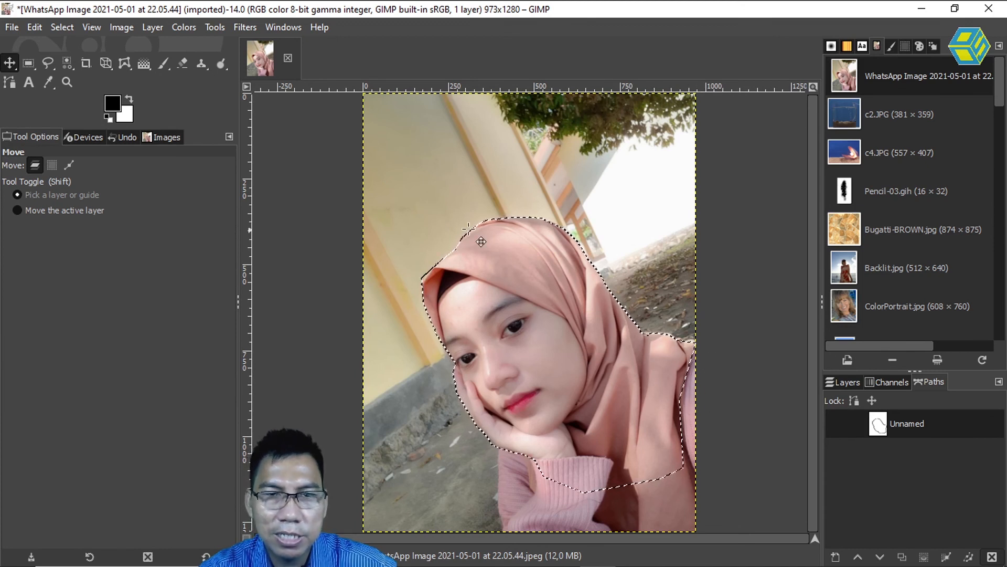
Add a layer mask to the portrait layer, initialized from the selection, to hide the background around the woman.
click(845, 382)
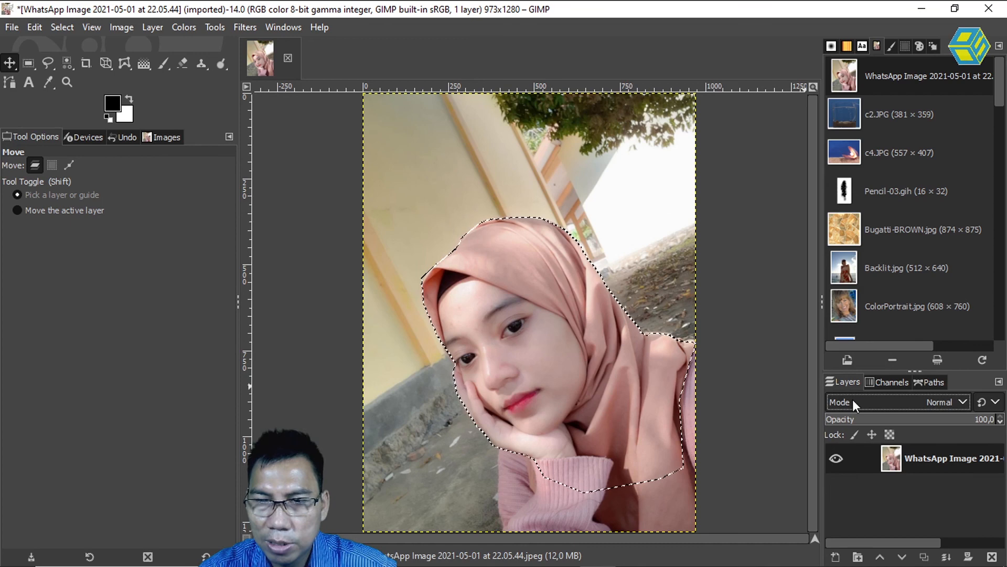
click(969, 558)
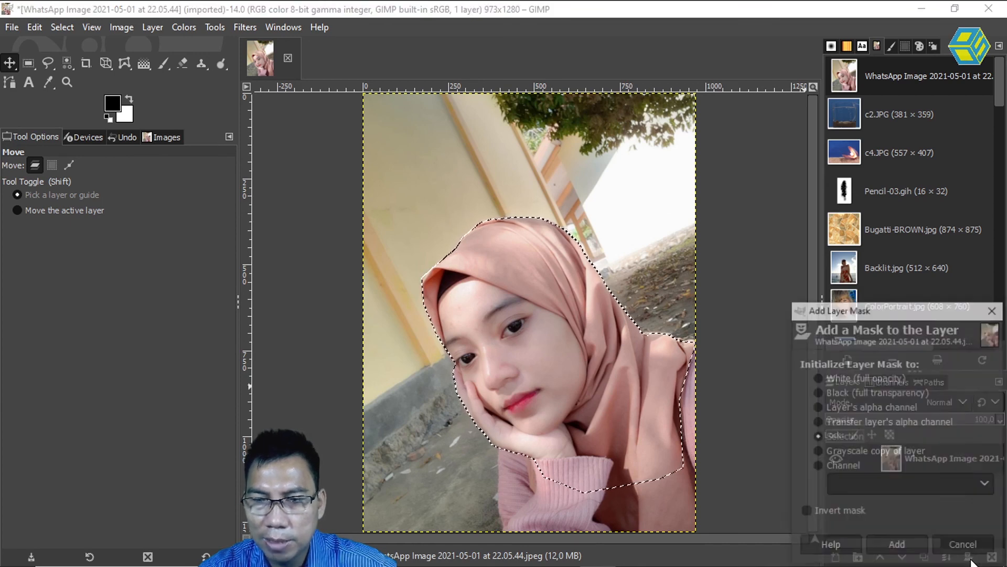
click(845, 435)
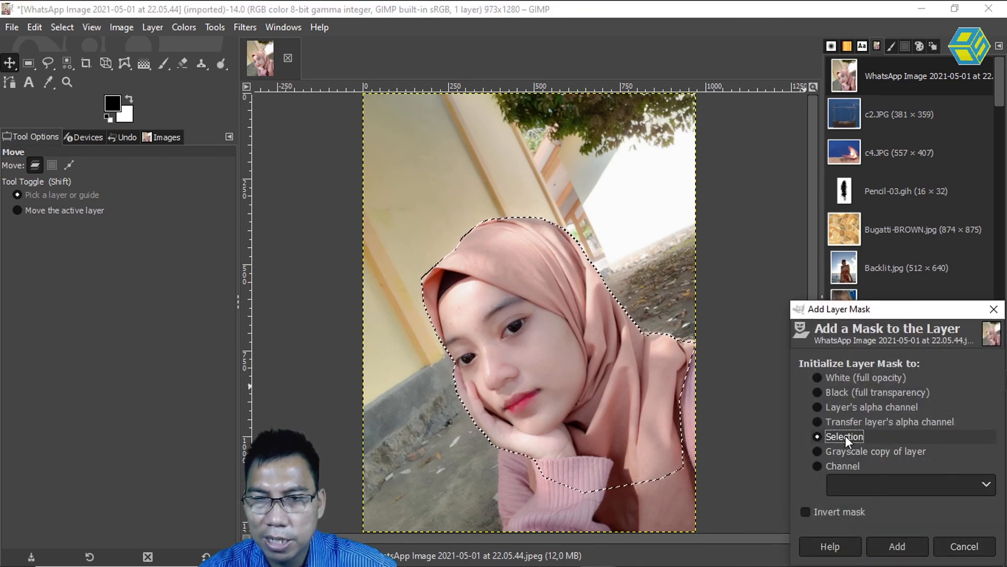
click(897, 546)
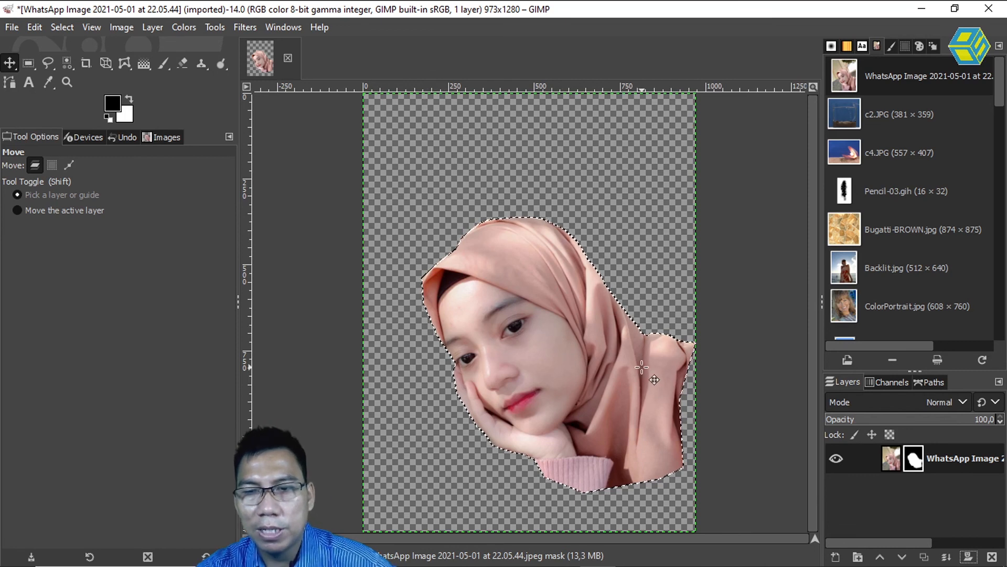
click(936, 383)
click(898, 379)
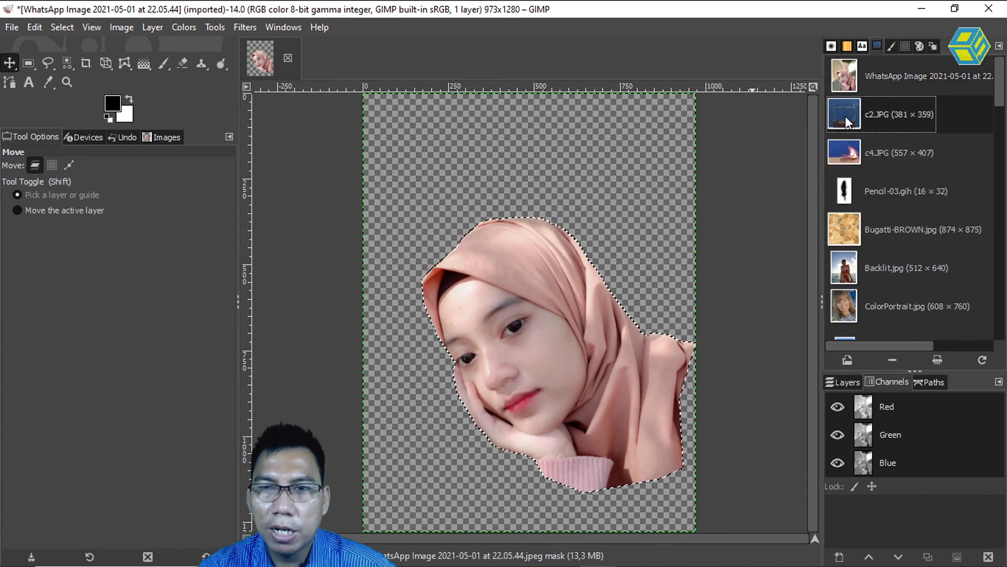
click(854, 157)
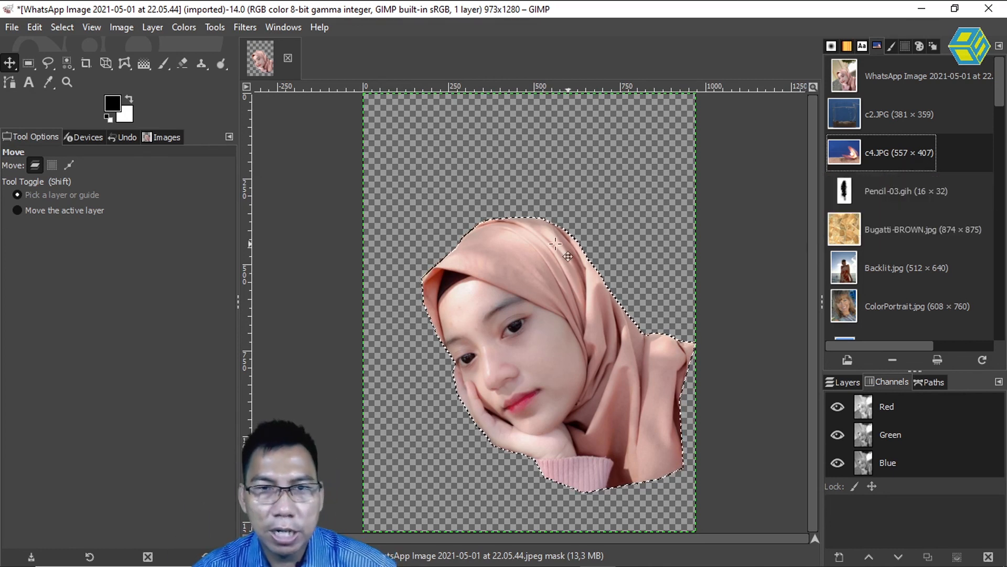
click(934, 383)
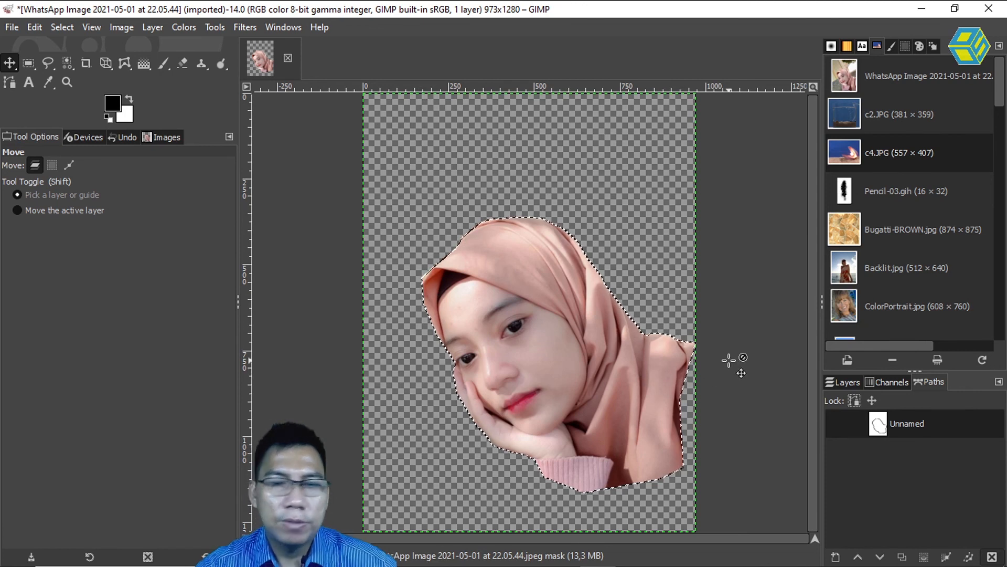
click(883, 468)
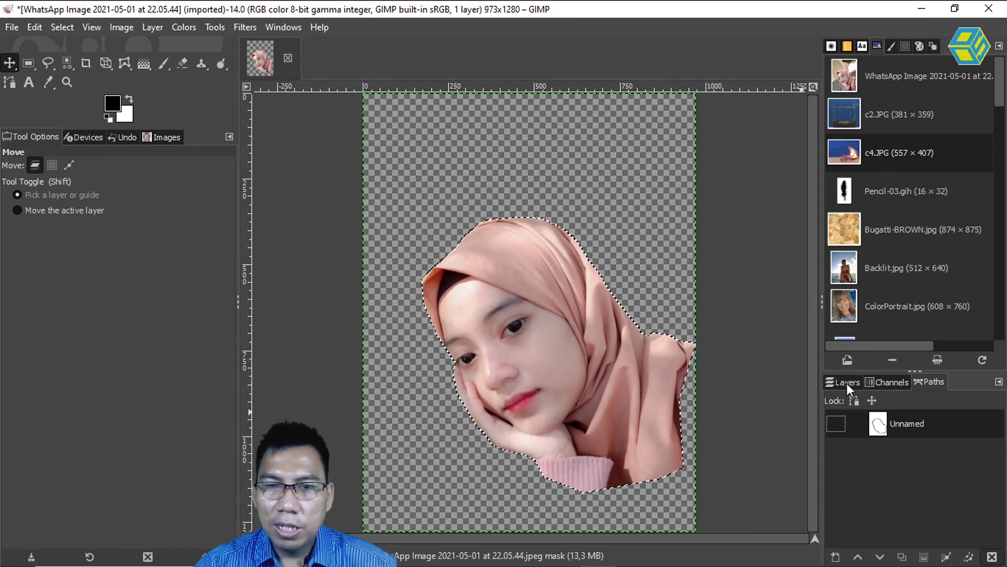